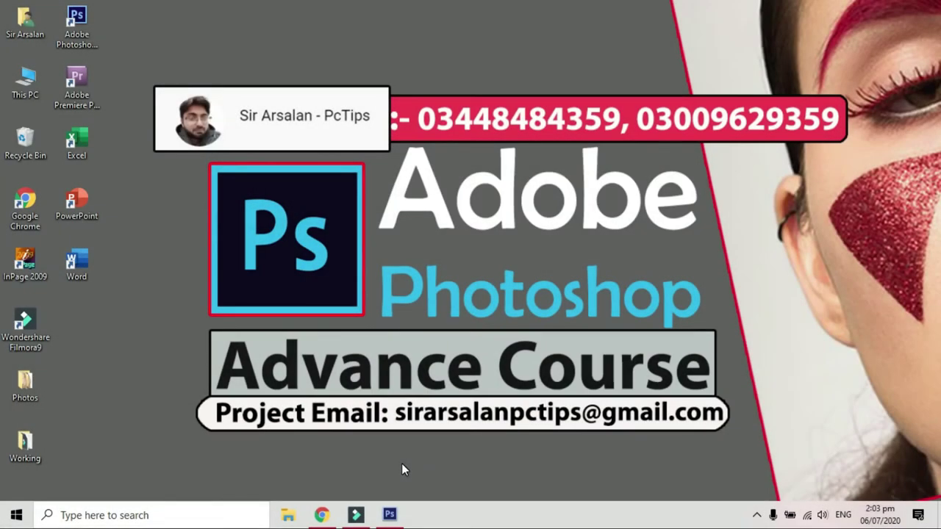
# Step: Open both 1.jpg and 2.jpg together from the Photos folder
pyautogui.click(391, 514)
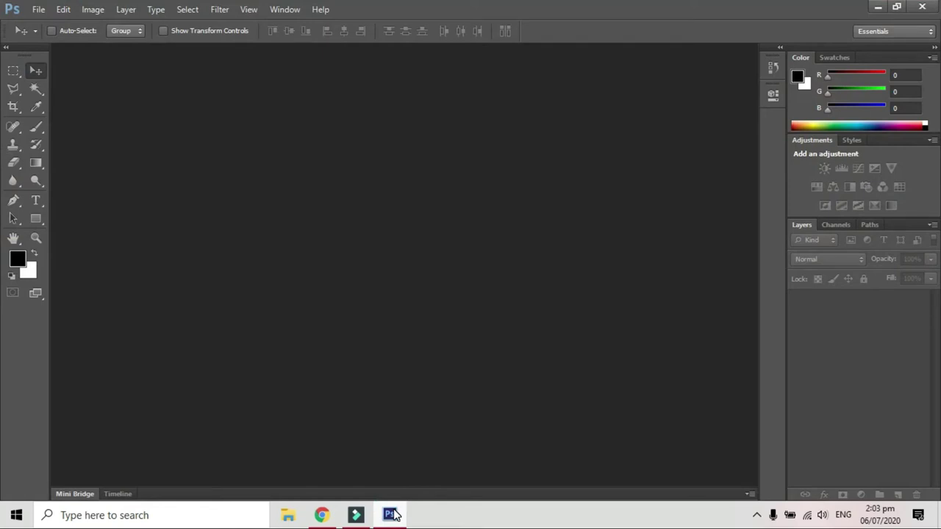
pyautogui.click(41, 9)
pyautogui.click(59, 38)
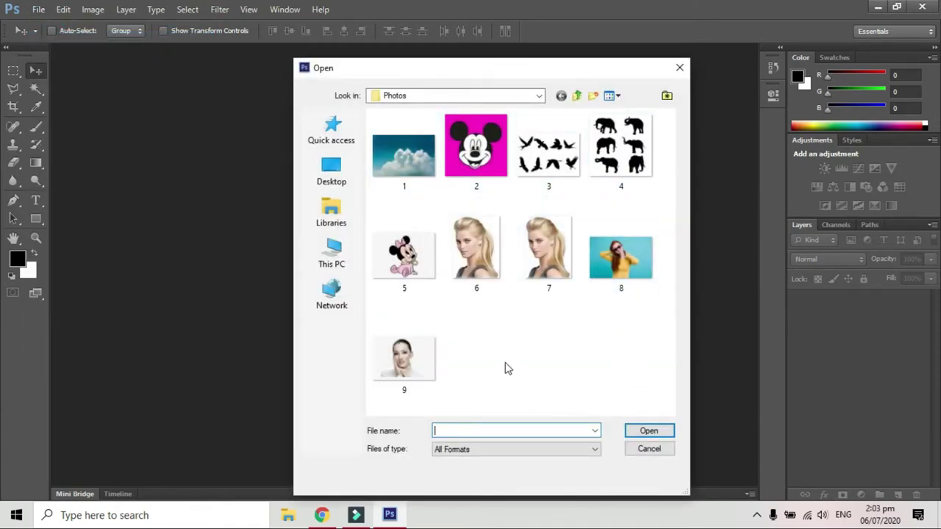
pyautogui.click(419, 180)
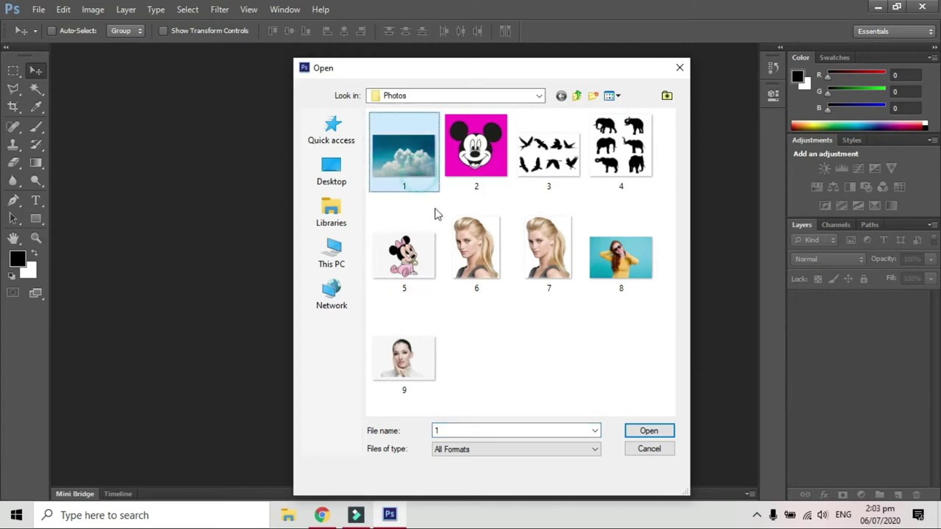
pyautogui.keyDown('ctrl'); pyautogui.click(486, 162); pyautogui.keyUp('ctrl')
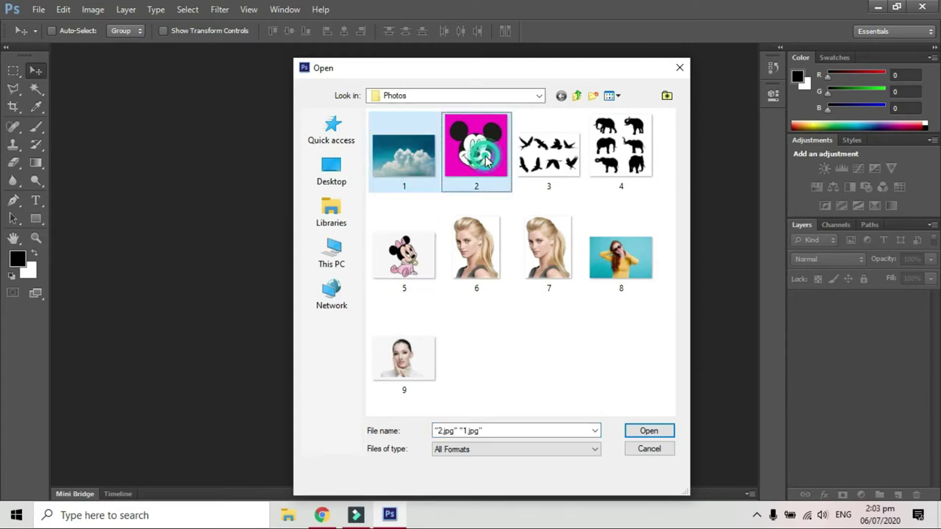
pyautogui.click(649, 432)
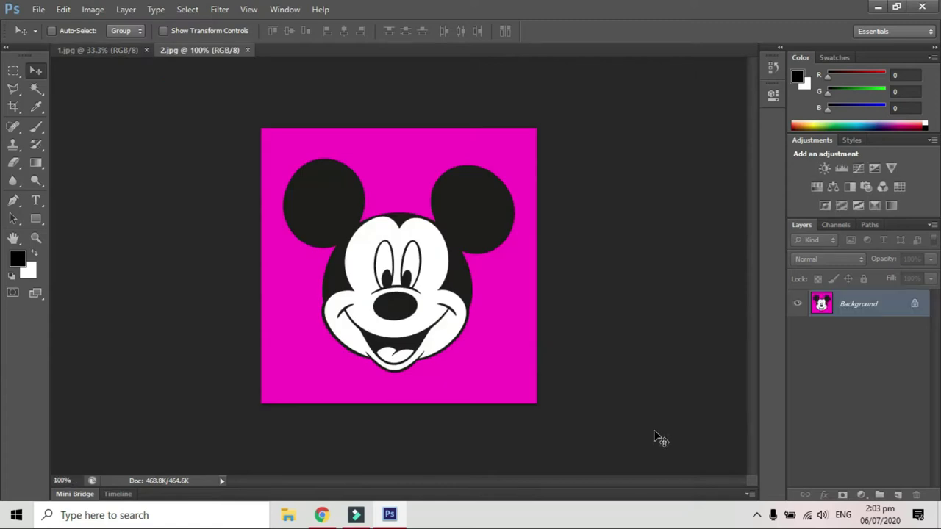
# Step: Bring the cloud photo 1.jpg to the front
pyautogui.click(109, 53)
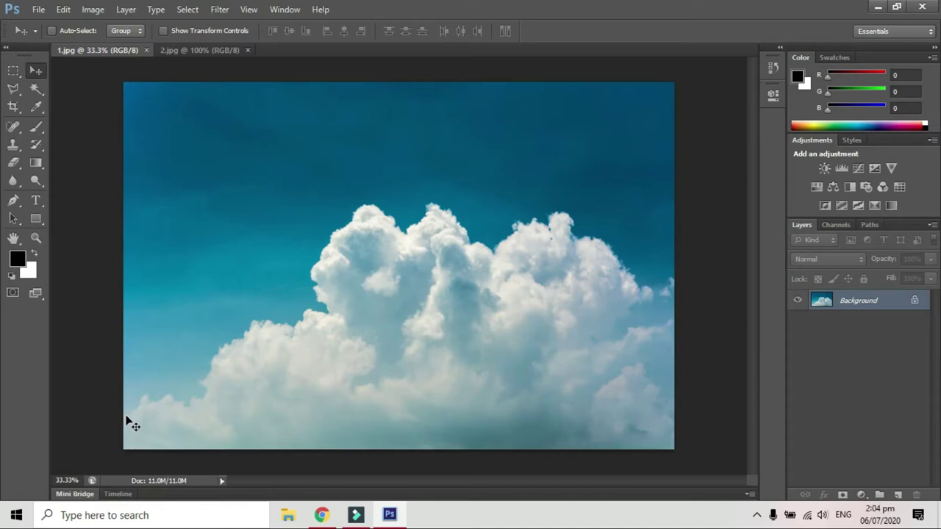
# Step: Try moving the cloud image, dismiss the locked-layer warning, and start unlocking the Background layer
pyautogui.click(303, 337)
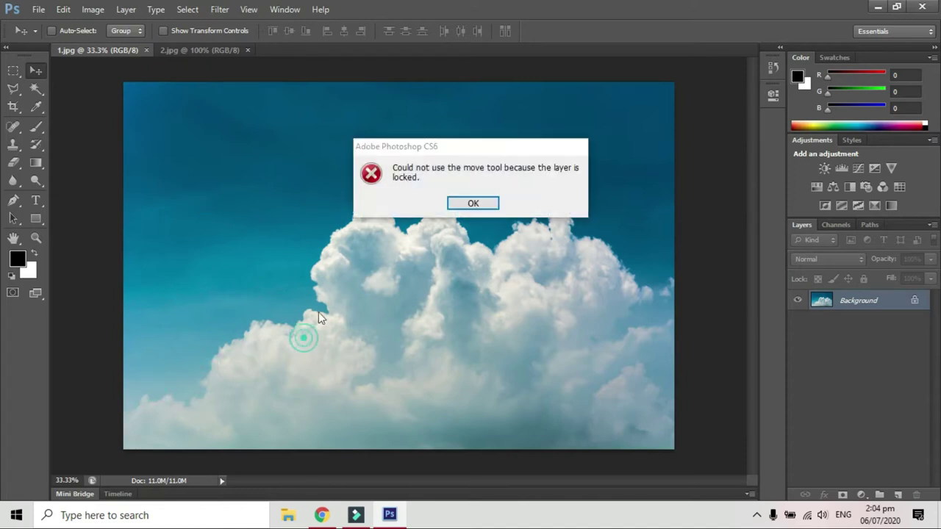
pyautogui.click(473, 204)
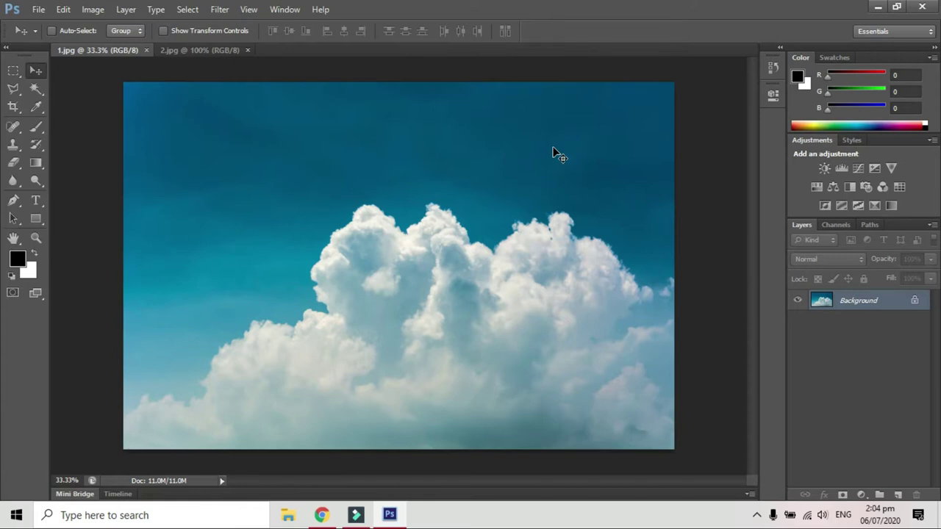
pyautogui.doubleClick(864, 306)
# Step: Convert the Background into Layer 0 and pick the Magic Wand tool
pyautogui.click(586, 163)
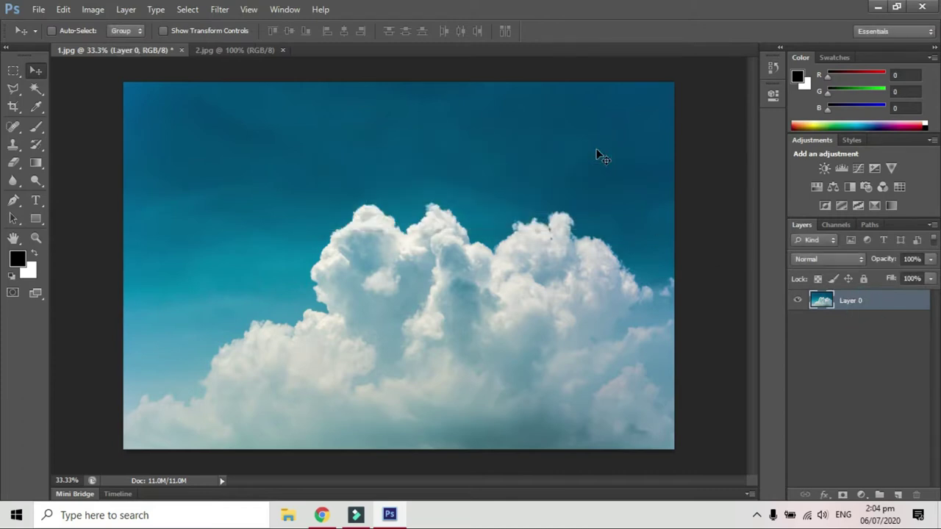
pyautogui.click(38, 90)
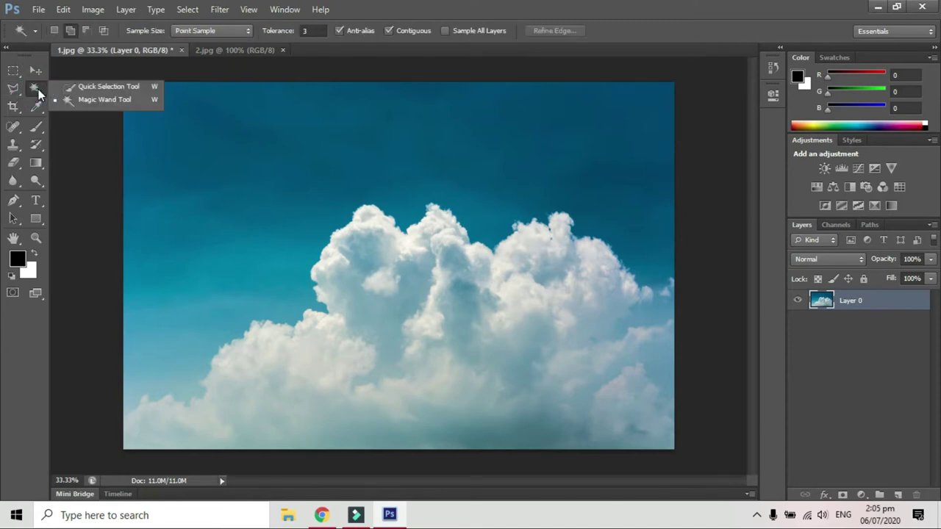
pyautogui.click(90, 99)
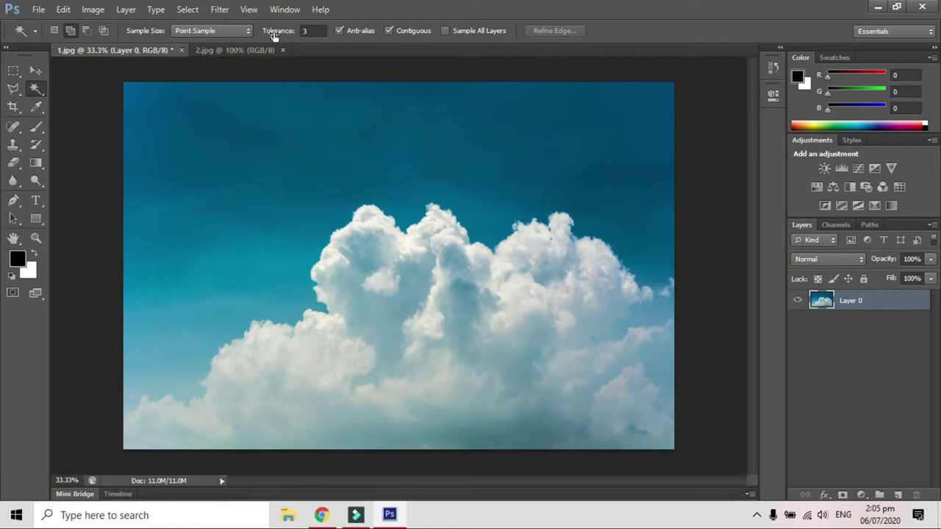
# Step: Set the Magic Wand tolerance to 32 and select the upper blue sky
pyautogui.click(312, 30)
pyautogui.press('BackSpace')
pyautogui.write('32')
pyautogui.click(36, 71)
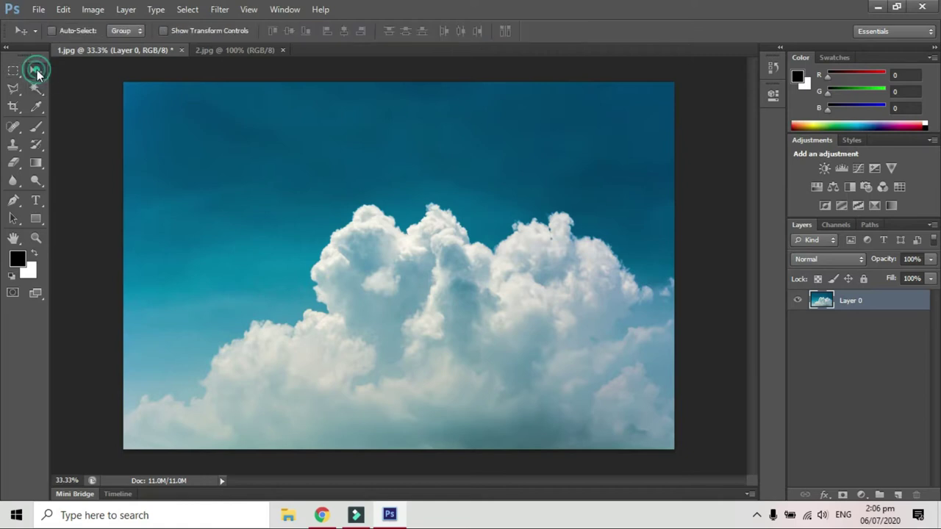
pyautogui.click(35, 90)
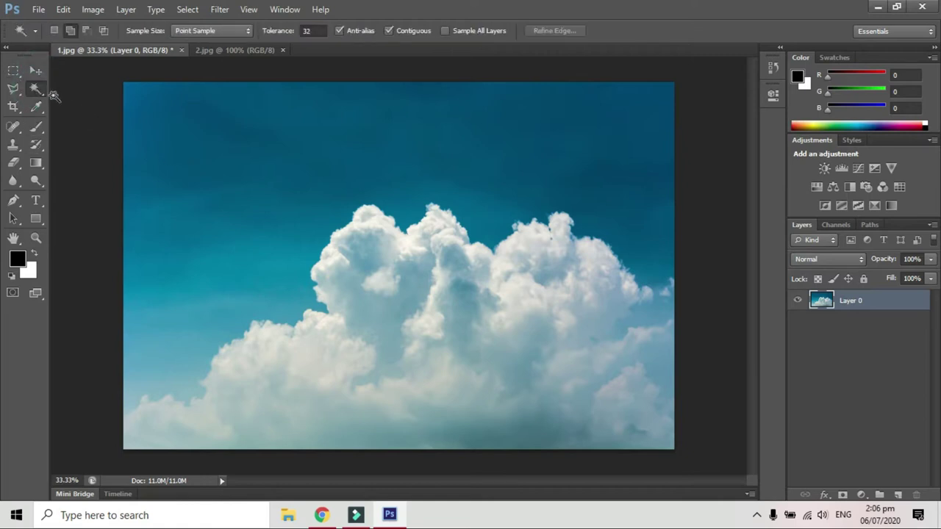
pyautogui.click(570, 128)
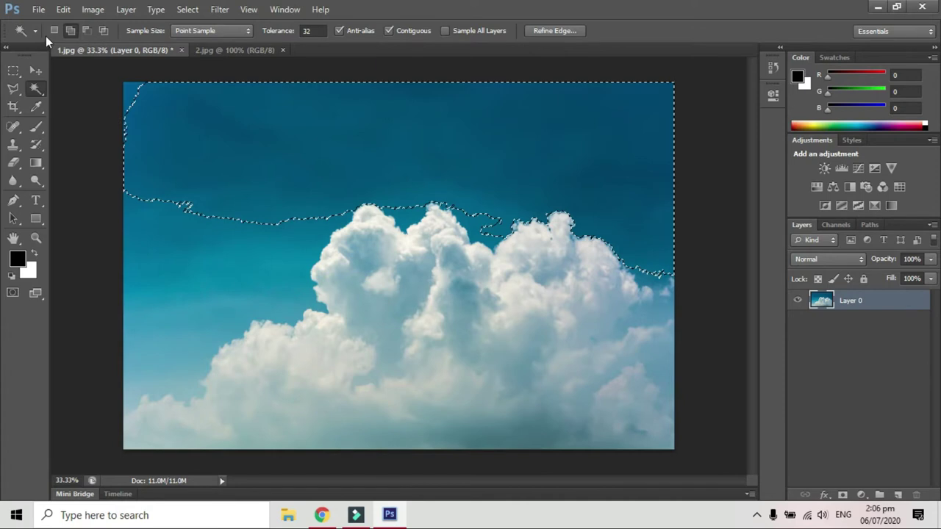
# Step: In Add to Selection mode, add the remaining sky strips down to the cloud outline
pyautogui.click(71, 31)
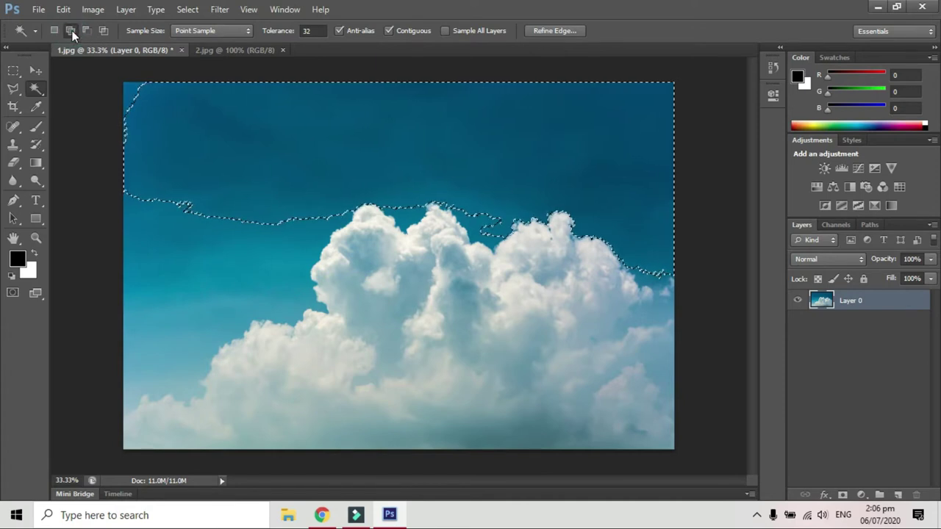
pyautogui.click(194, 246)
pyautogui.click(171, 335)
pyautogui.click(141, 372)
pyautogui.click(189, 393)
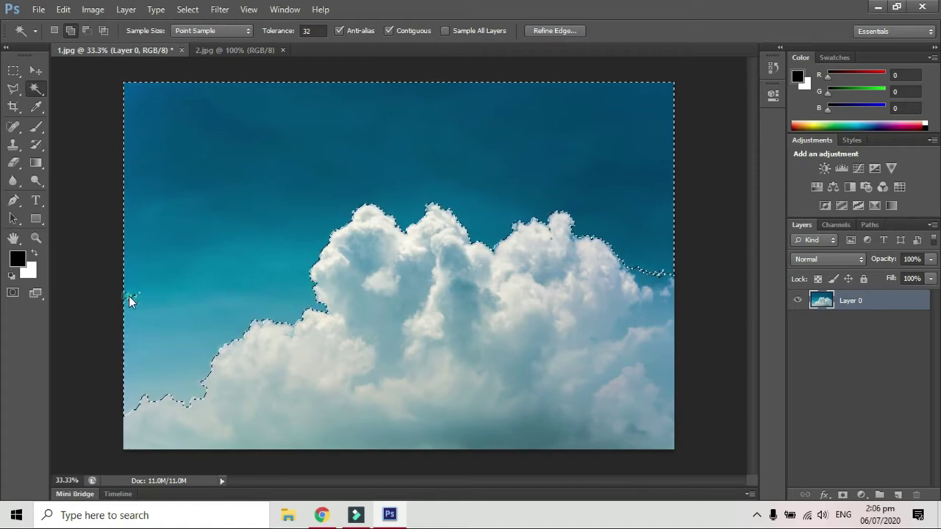
pyautogui.click(655, 276)
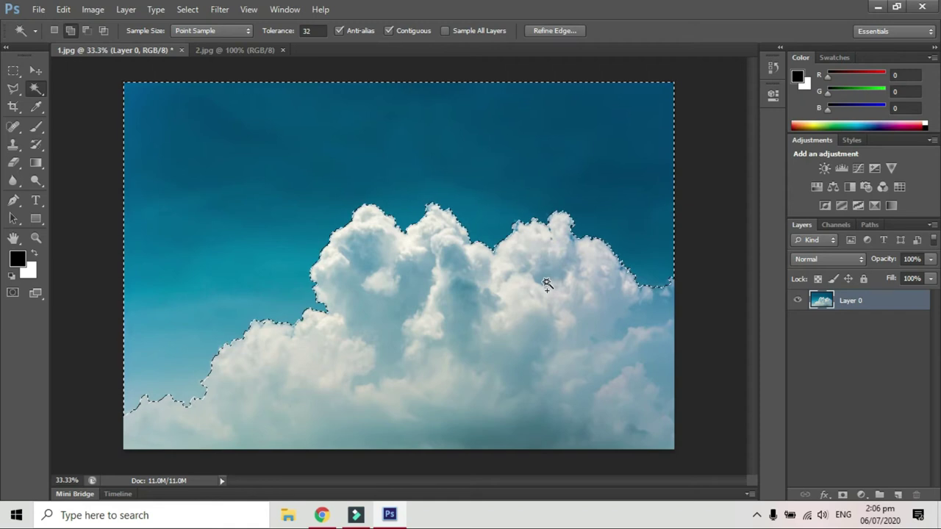
# Step: Undo the stray cloud pick and deselect everything with Ctrl+D
pyautogui.click(479, 292)
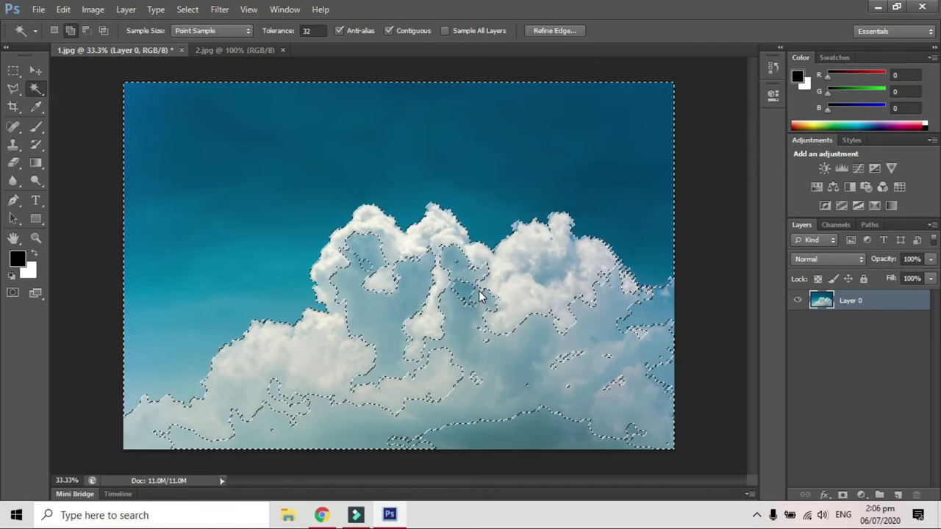
pyautogui.keyDown('shift'); pyautogui.click(479, 294); pyautogui.keyUp('shift')
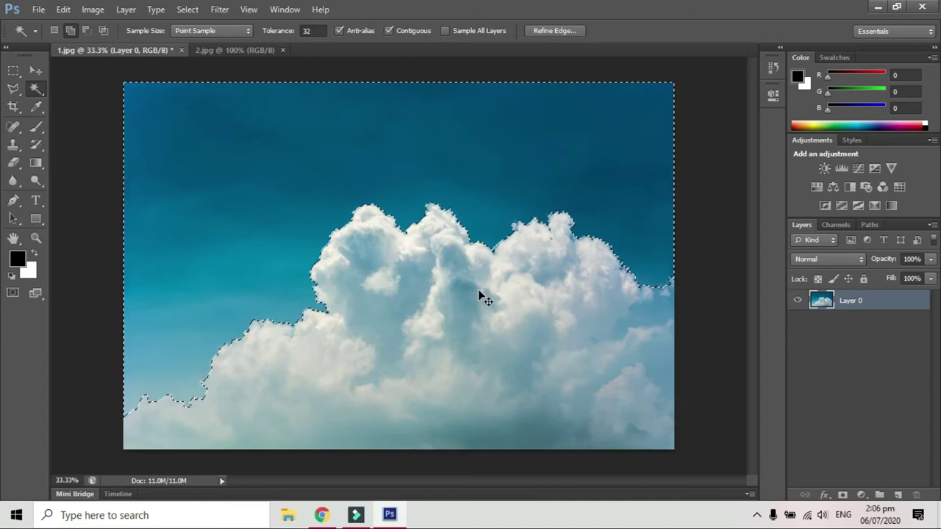
pyautogui.hotkey('ctrl', 'd')
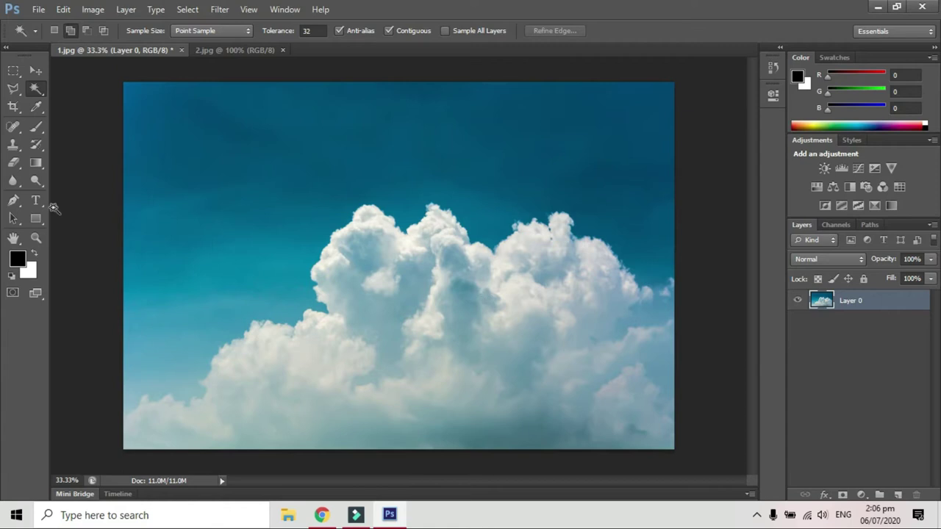
# Step: Reselect the Magic Wand and raise its tolerance to 50
pyautogui.rightClick(33, 86)
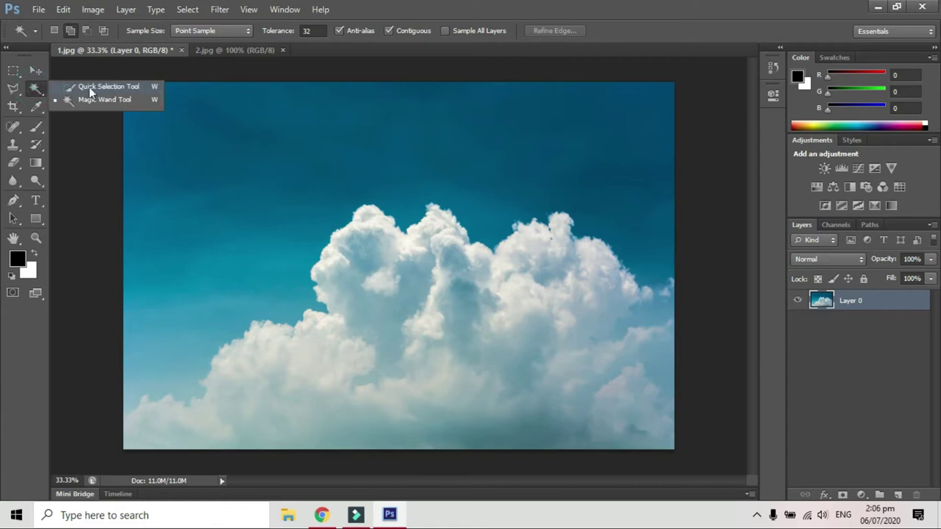
pyautogui.click(97, 97)
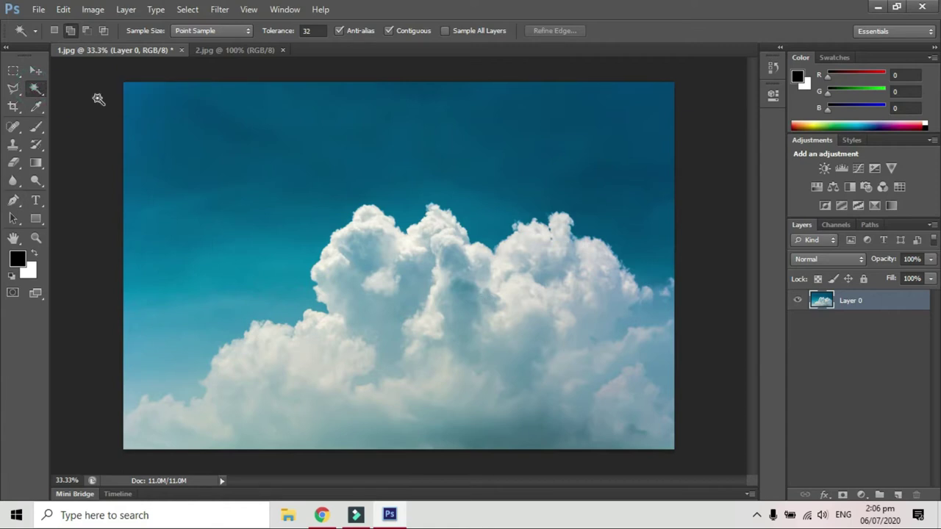
pyautogui.click(309, 30)
pyautogui.press('BackSpace')
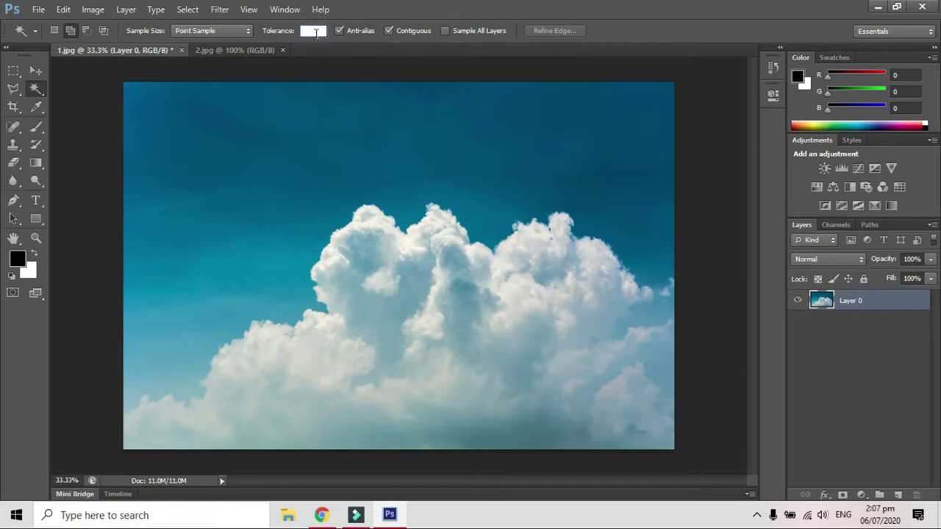
pyautogui.write('50')
pyautogui.click(34, 69)
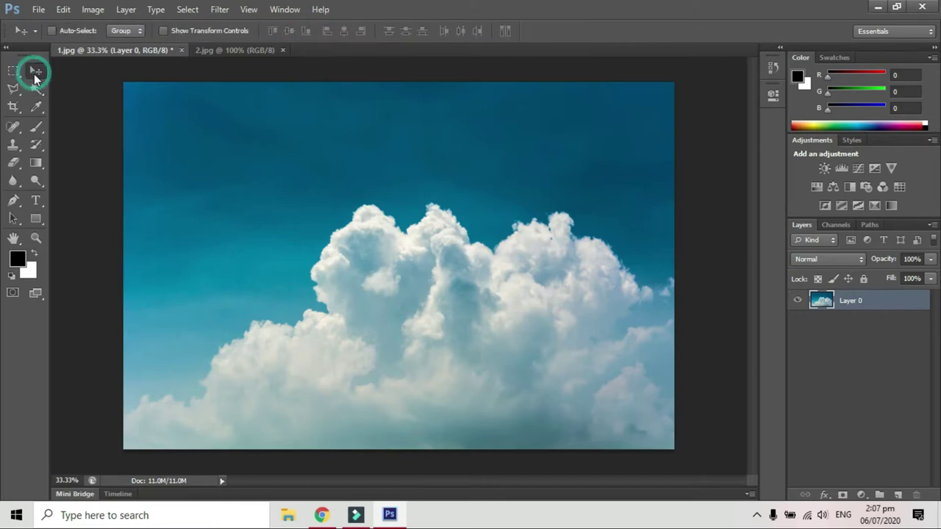
# Step: Select the upper sky and the bands down to the cloud tops, removing the lower clouds
pyautogui.click(36, 88)
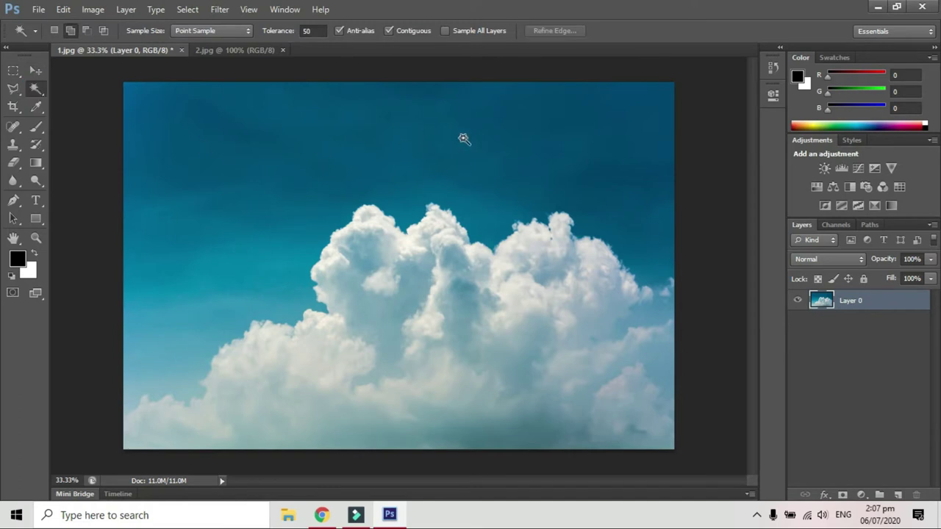
pyautogui.click(510, 132)
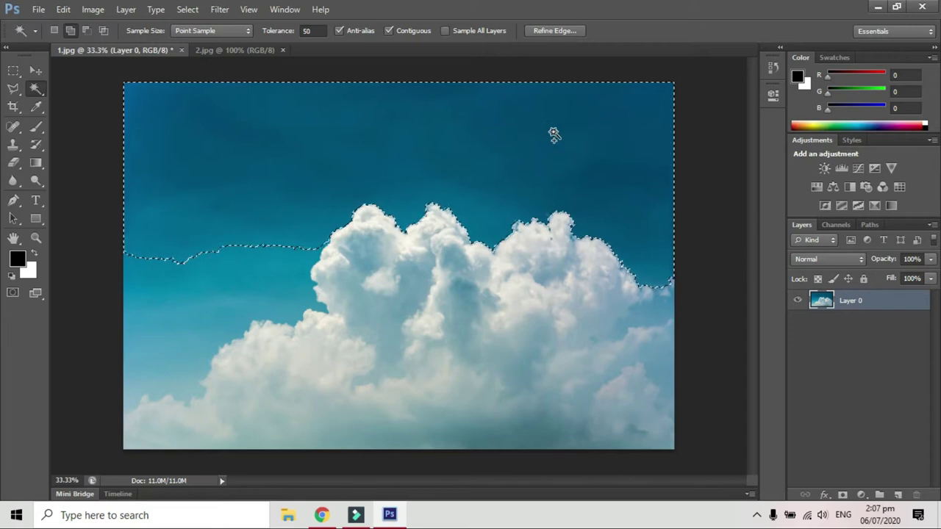
pyautogui.click(214, 284)
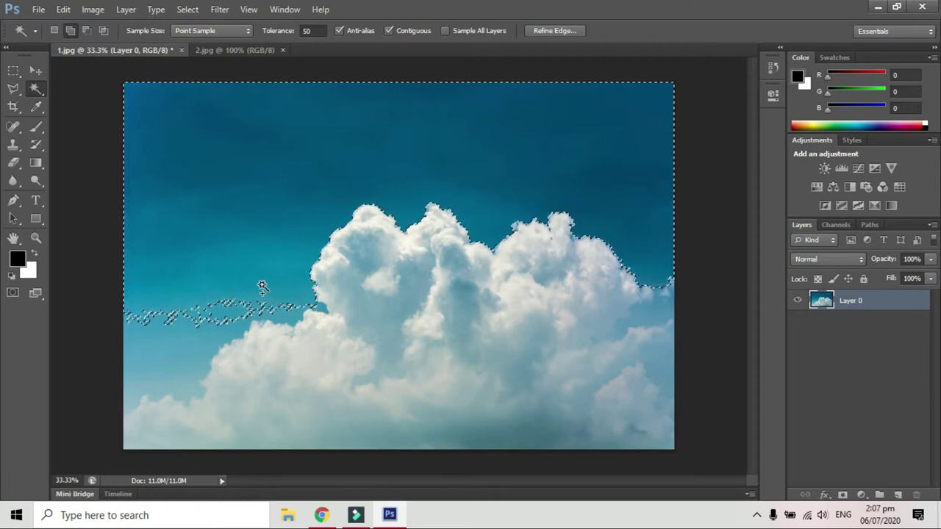
pyautogui.click(155, 357)
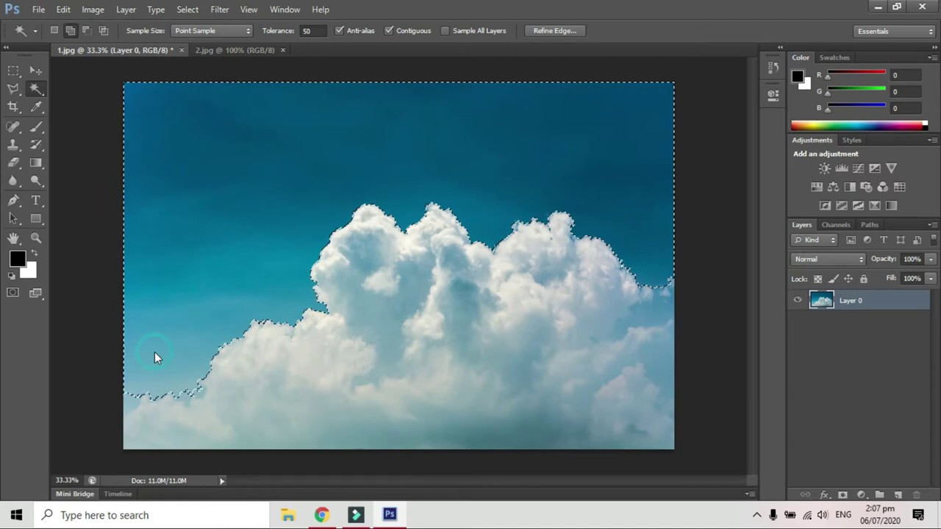
pyautogui.click(126, 400)
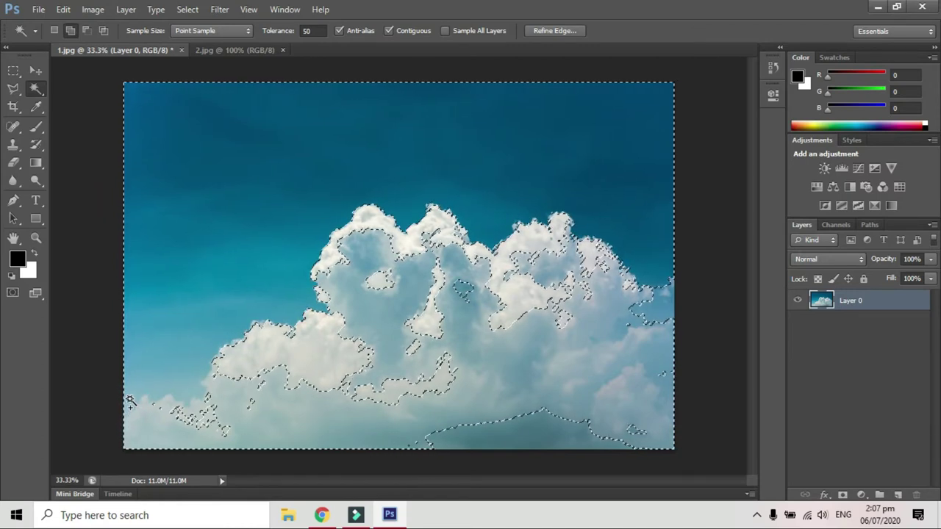
pyautogui.keyDown('alt'); pyautogui.click(129, 403); pyautogui.keyUp('alt')
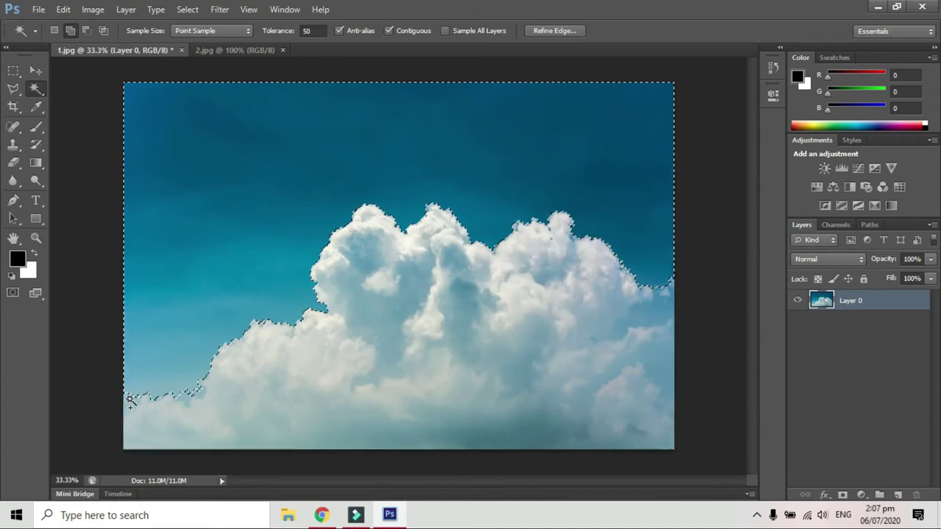
# Step: Set the Magic Wand tolerance back to 32
pyautogui.click(312, 31)
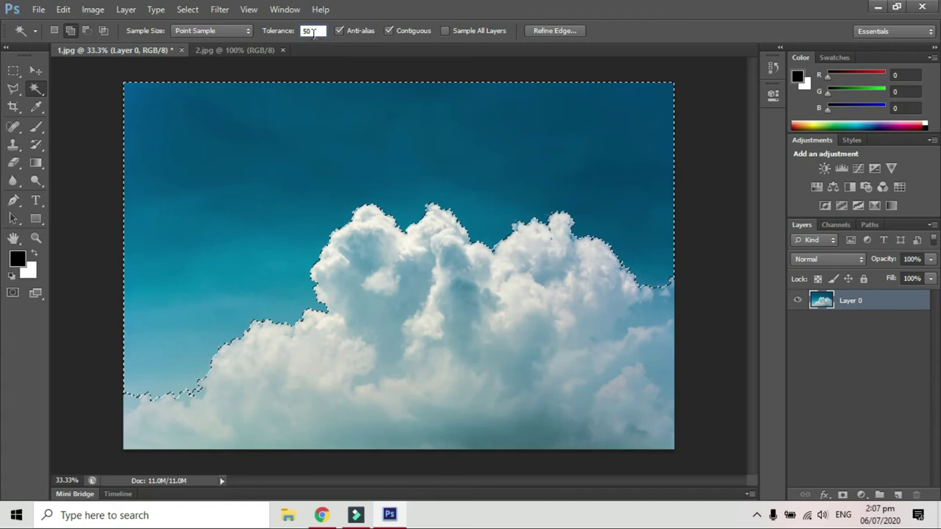
pyautogui.press('BackSpace')
pyautogui.press('BackSpace')
pyautogui.write('32')
pyautogui.press('Return')
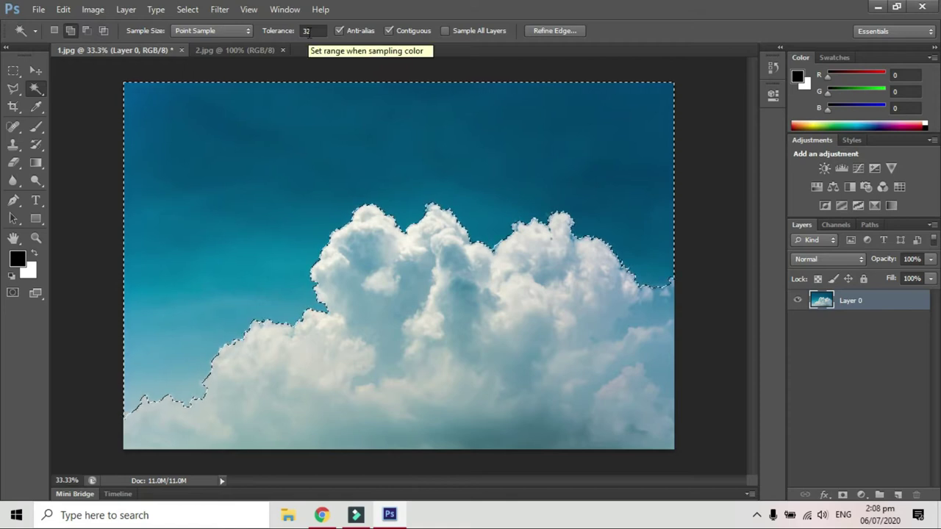
# Step: Copy the selected sky to Layer 1 with Ctrl+J and hide Layer 0 to preview it
pyautogui.click(40, 68)
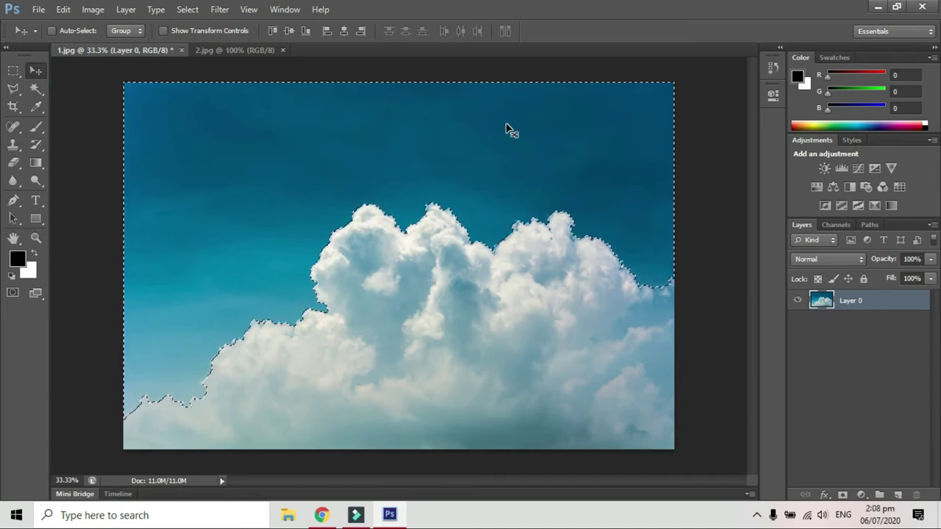
pyautogui.hotkey('ctrl', 'j')
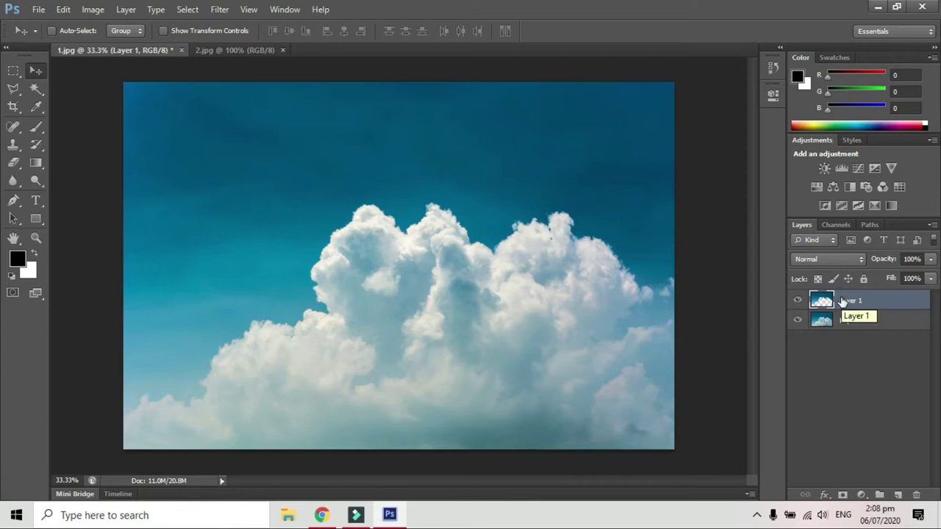
pyautogui.click(844, 323)
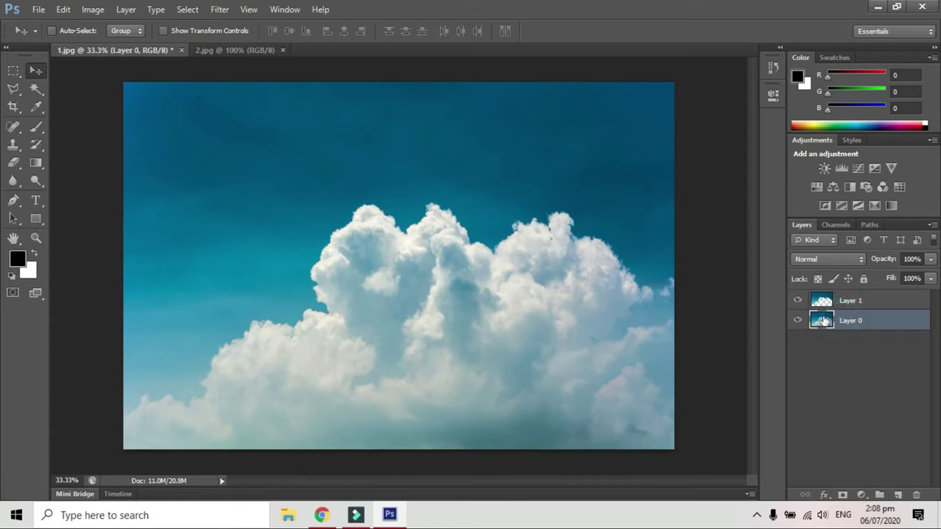
pyautogui.click(797, 320)
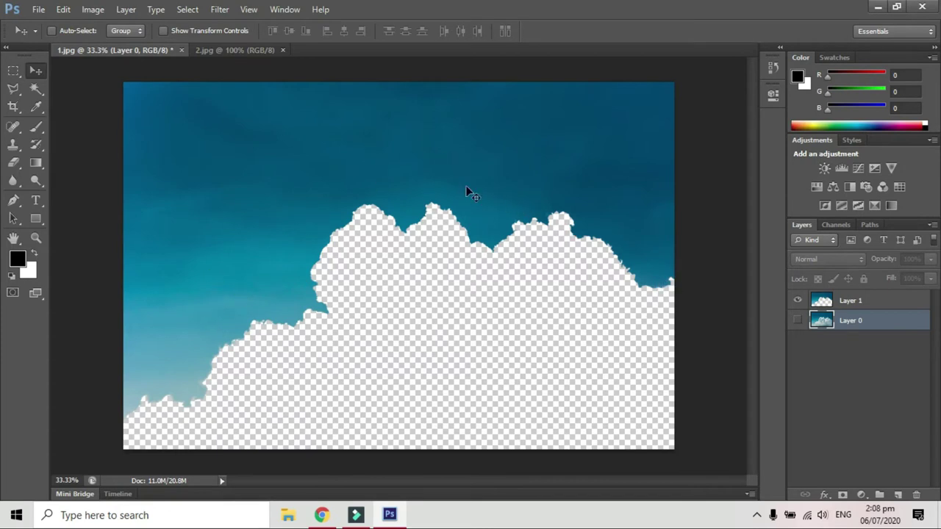
# Step: Undo the layer copy, delete the selected sky to transparency, then close 1.jpg without saving
pyautogui.hotkey('ctrl', 'z')
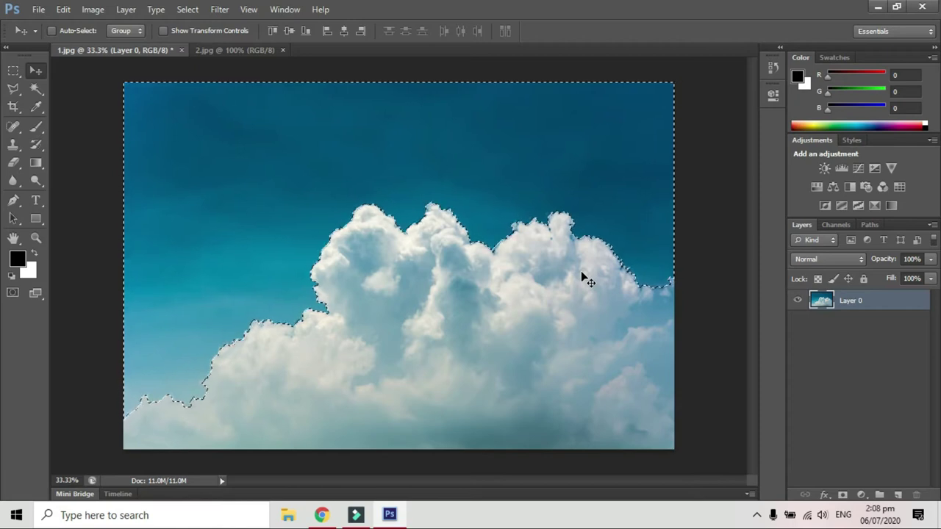
pyautogui.press('Delete')
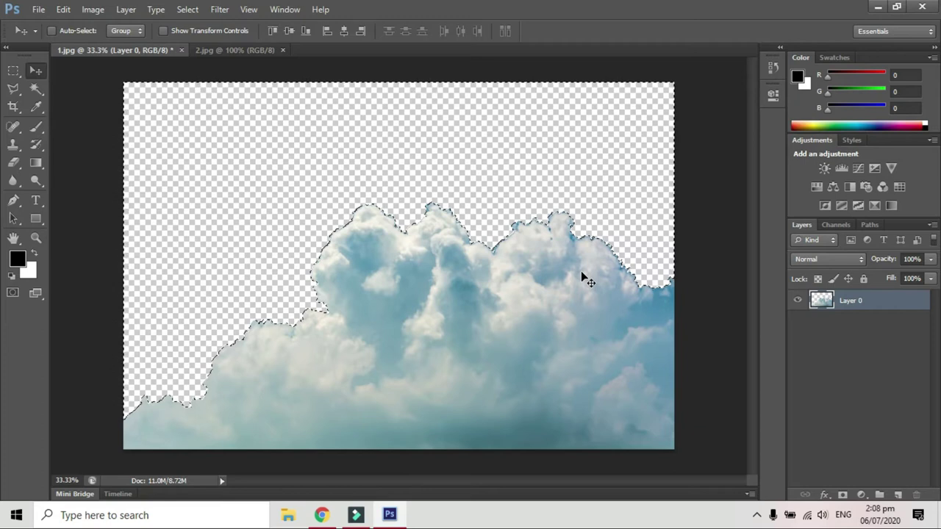
pyautogui.hotkey('ctrl', 'd')
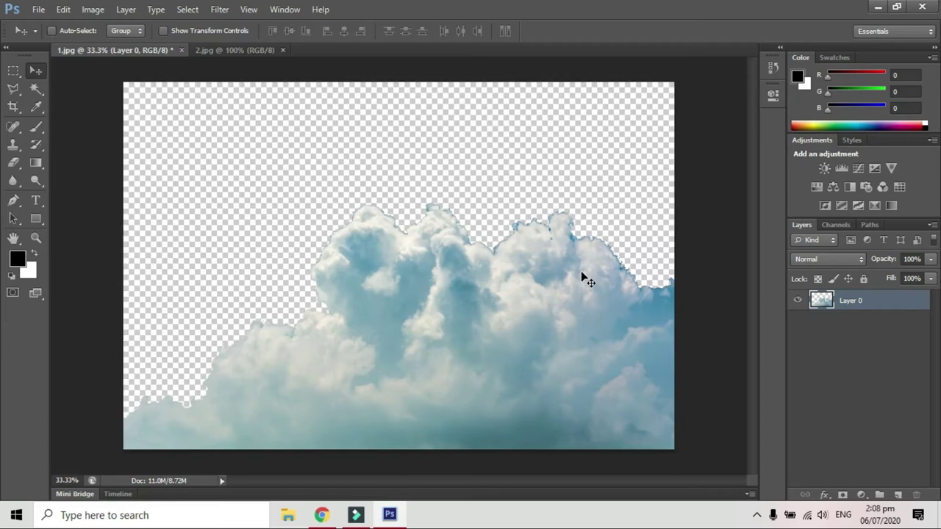
pyautogui.click(182, 50)
pyautogui.click(478, 204)
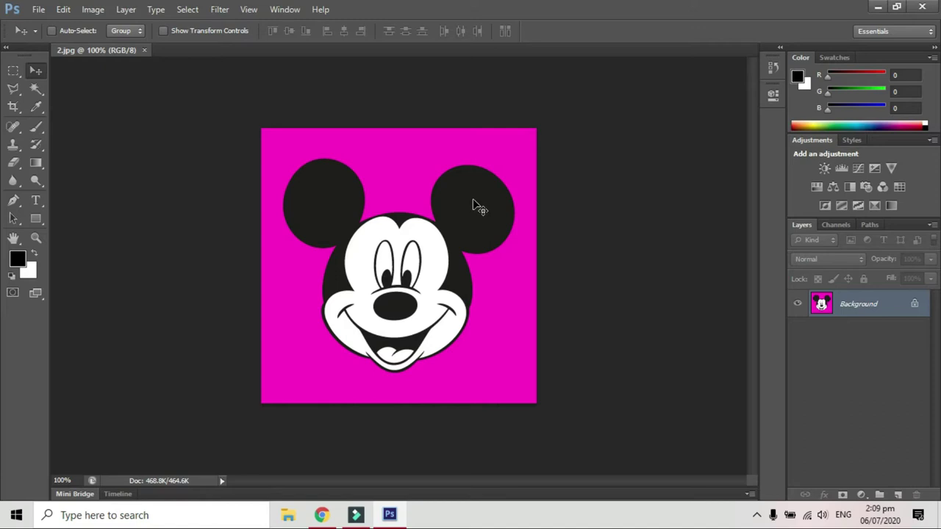
pyautogui.rightClick(13, 88)
pyautogui.click(74, 99)
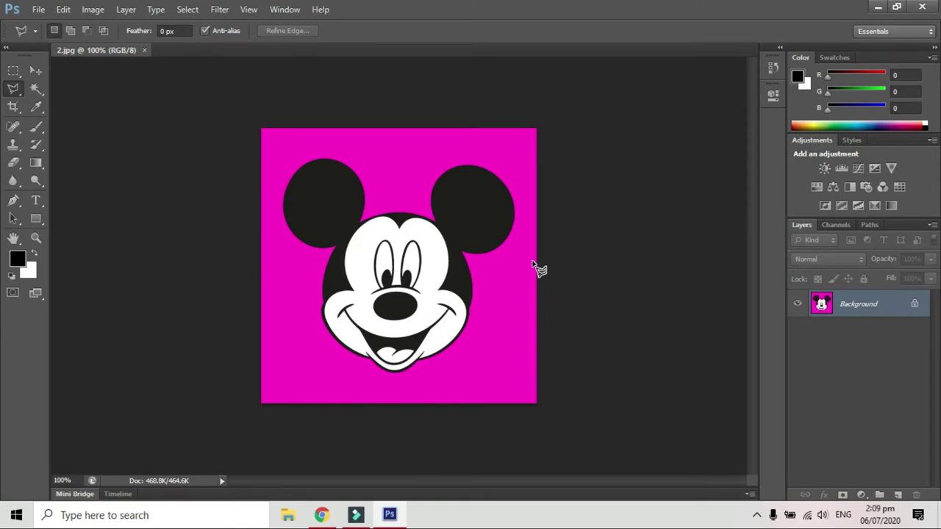
pyautogui.click(35, 70)
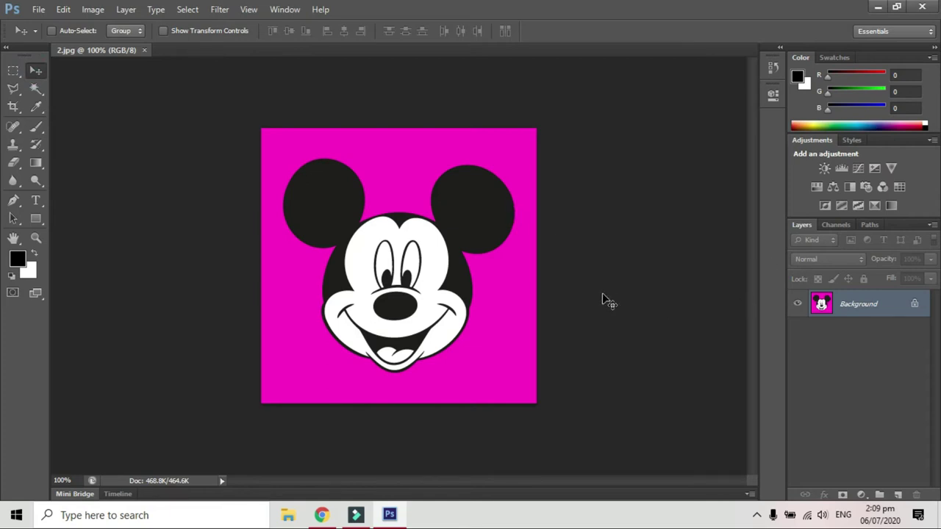
# Step: Unlock the Mickey image's Background as Layer 0 and choose the Magic Wand
pyautogui.doubleClick(870, 312)
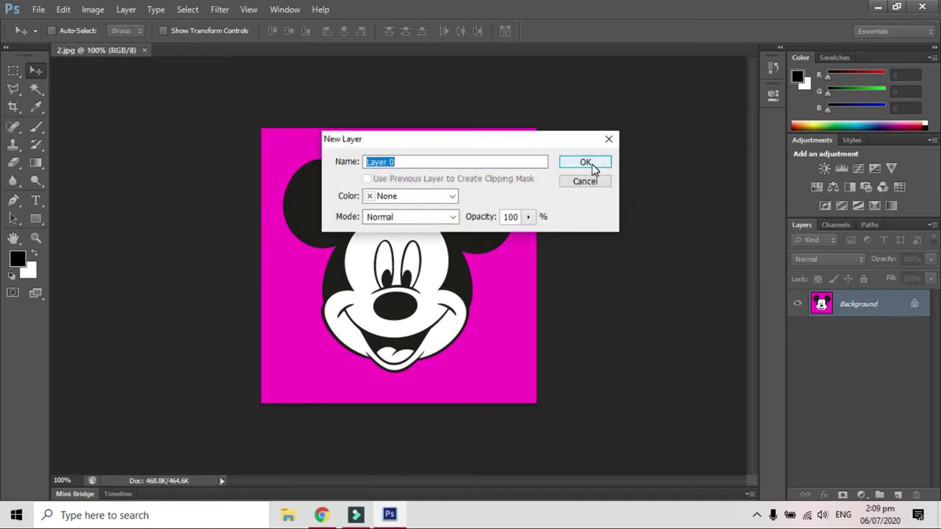
pyautogui.click(588, 163)
pyautogui.click(34, 89)
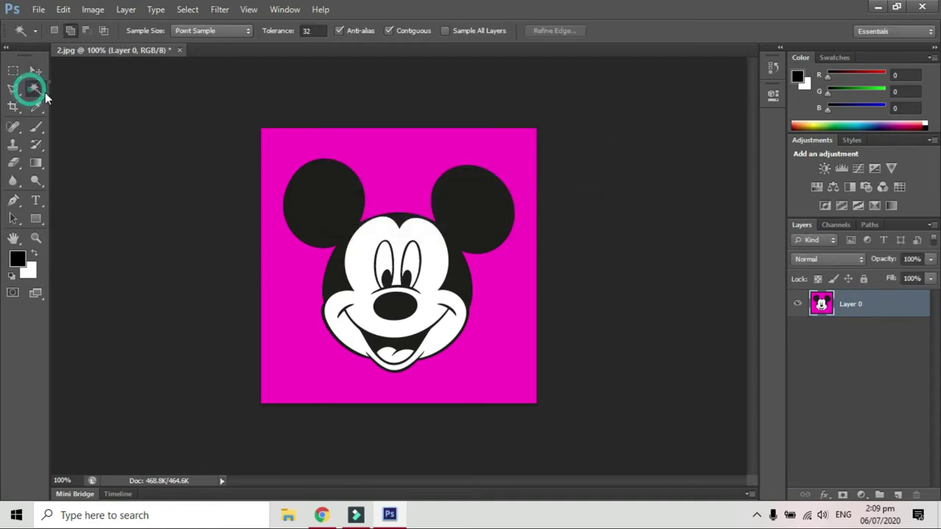
pyautogui.rightClick(46, 97)
pyautogui.click(103, 103)
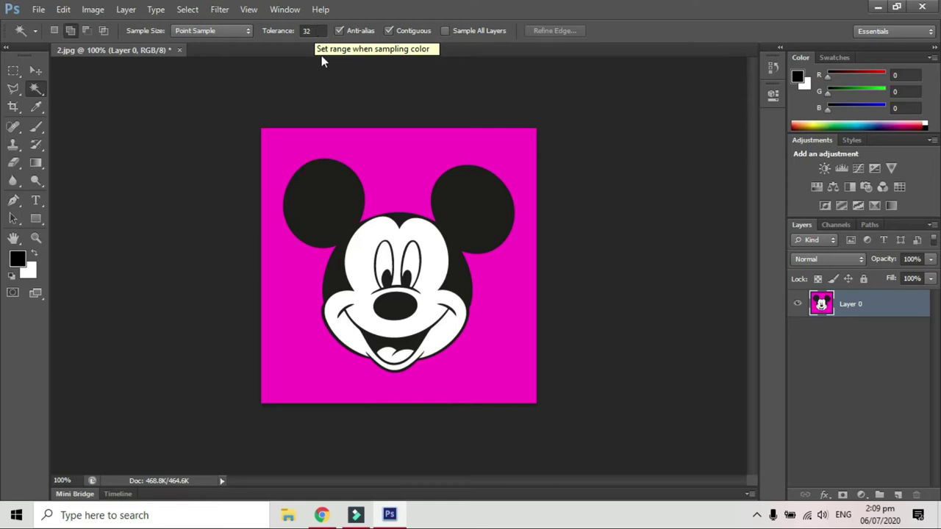
# Step: Select and delete all the magenta around Mickey, then pick bright yellow as the foreground colour
pyautogui.click(388, 147)
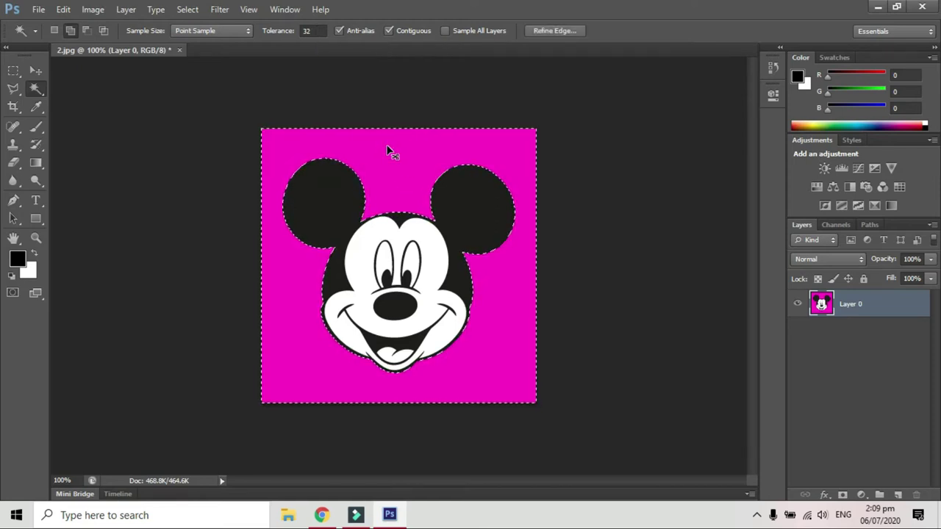
pyautogui.hotkey('ctrl', '+')
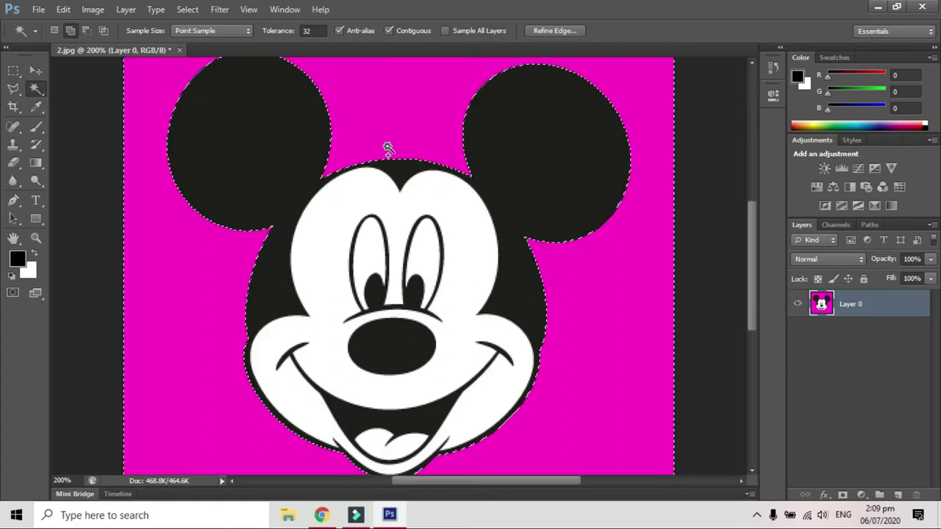
pyautogui.moveTo(589, 360); pyautogui.dragTo(595, 186)
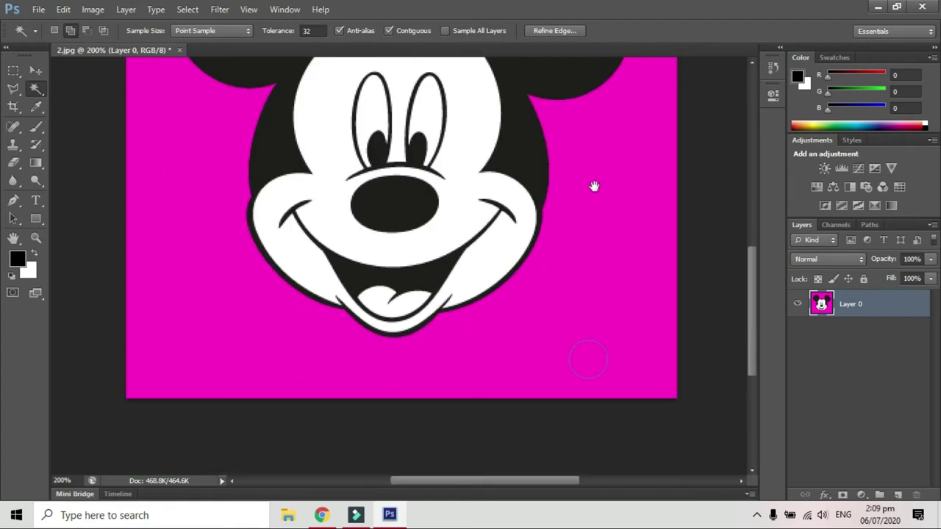
pyautogui.click(458, 359)
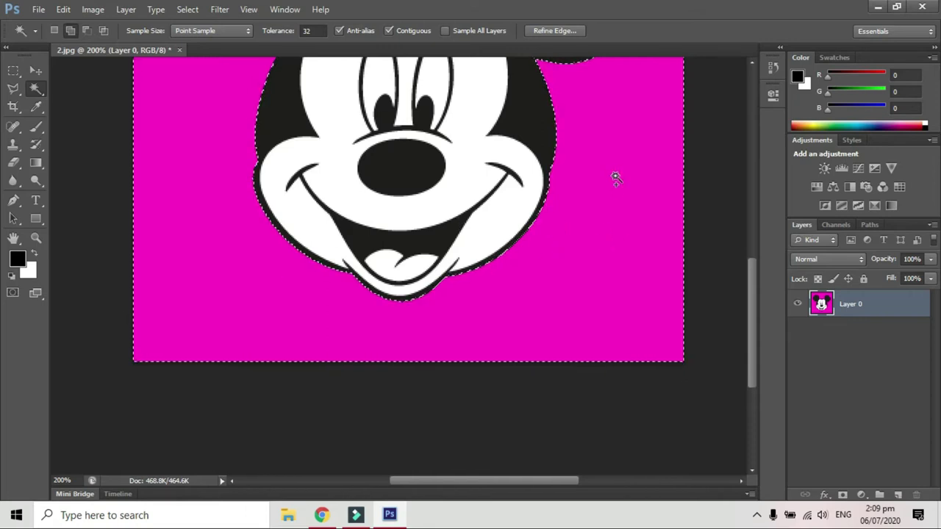
pyautogui.hotkey('ctrl', '-')
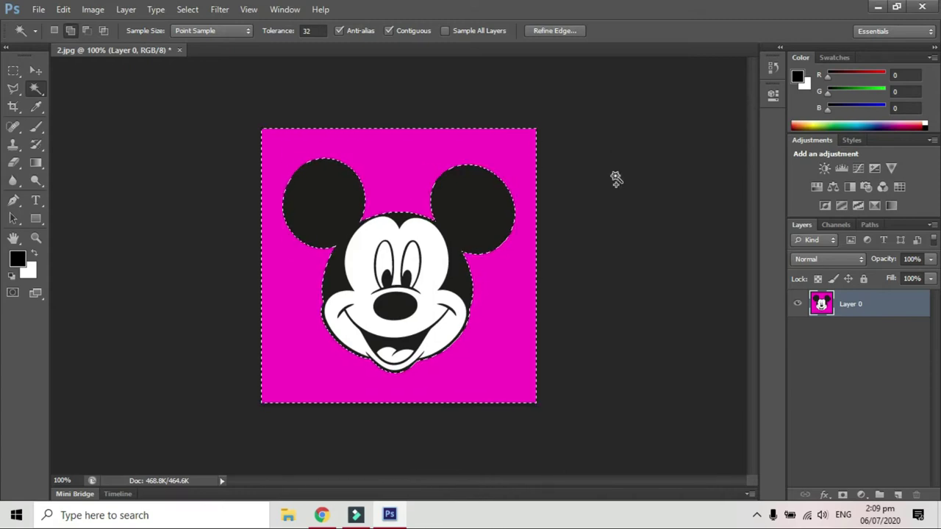
pyautogui.press('Delete')
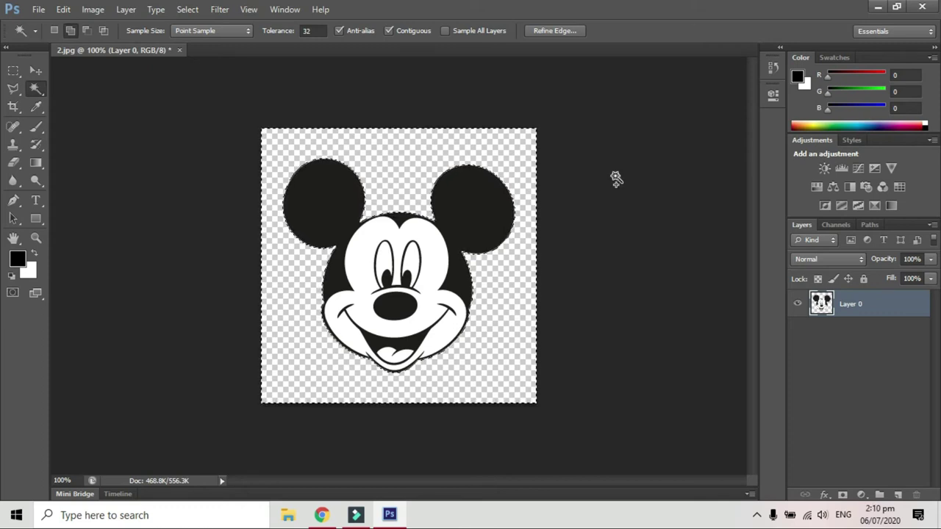
pyautogui.click(17, 258)
pyautogui.moveTo(412, 305); pyautogui.dragTo(464, 258)
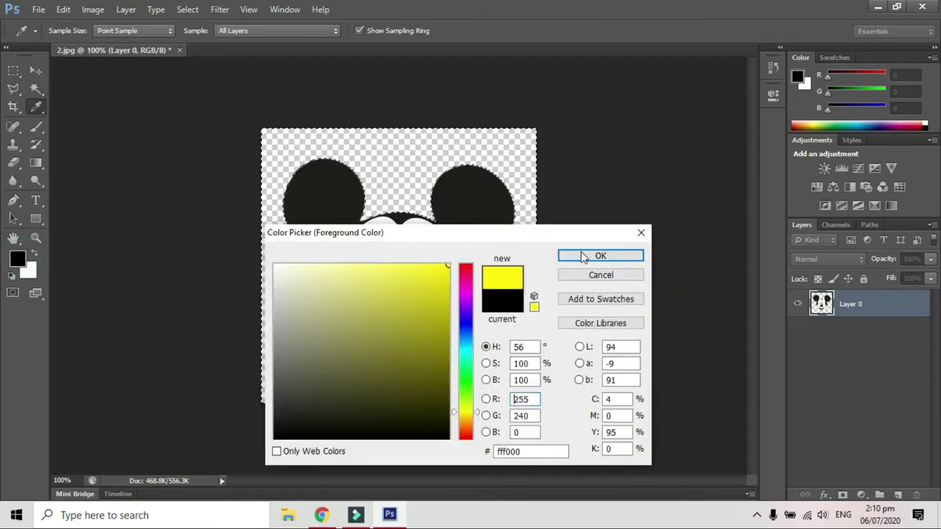
# Step: Fill the background around Mickey with yellow using Alt+Backspace, then deselect
pyautogui.click(609, 256)
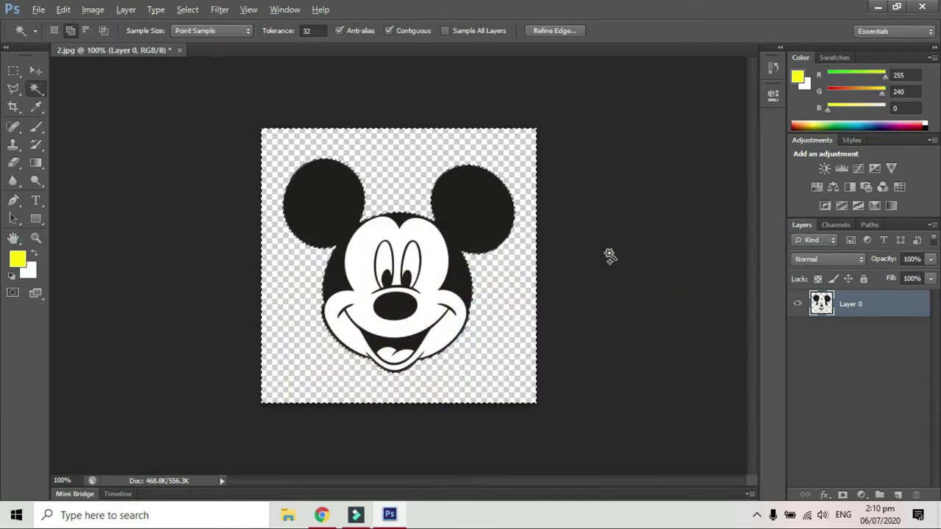
pyautogui.hotkey('alt', 'BackSpace')
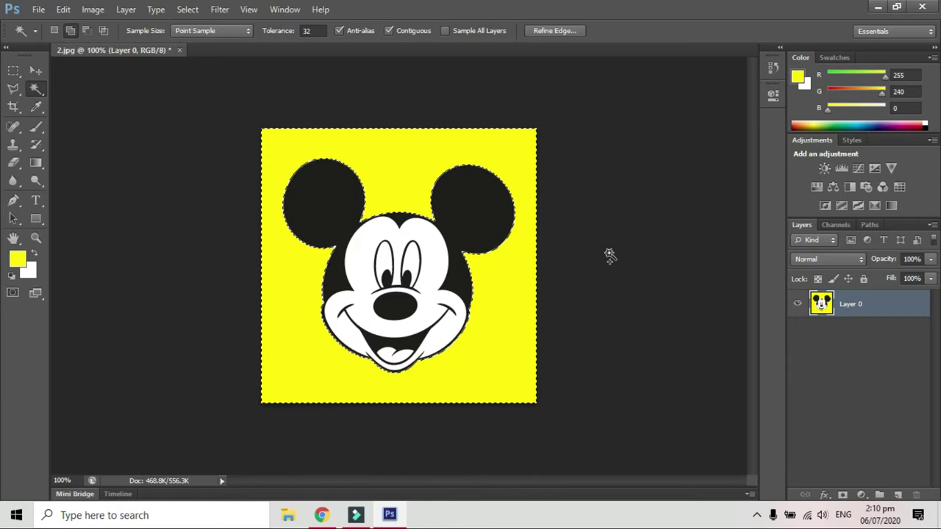
pyautogui.hotkey('ctrl', 'd')
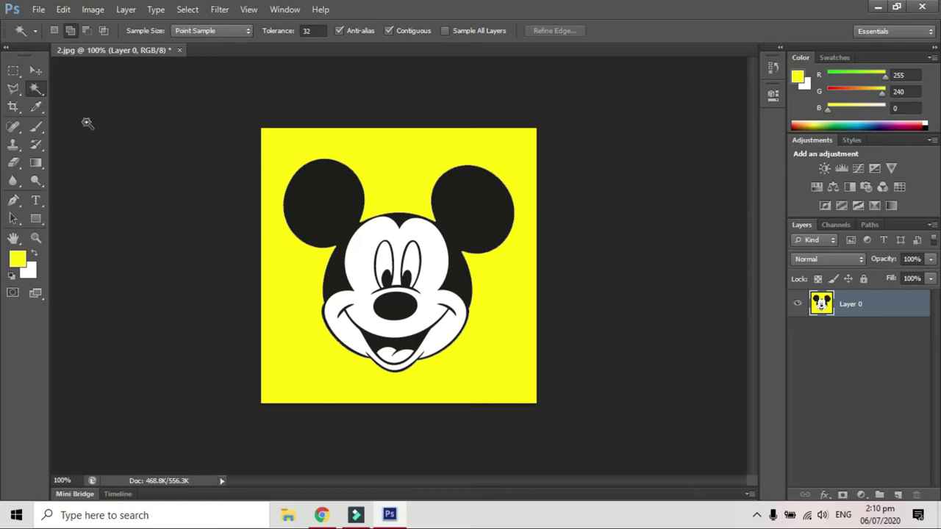
# Step: Delete the yellow fill back to transparency and add an empty Layer 1 above Layer 0
pyautogui.click(398, 170)
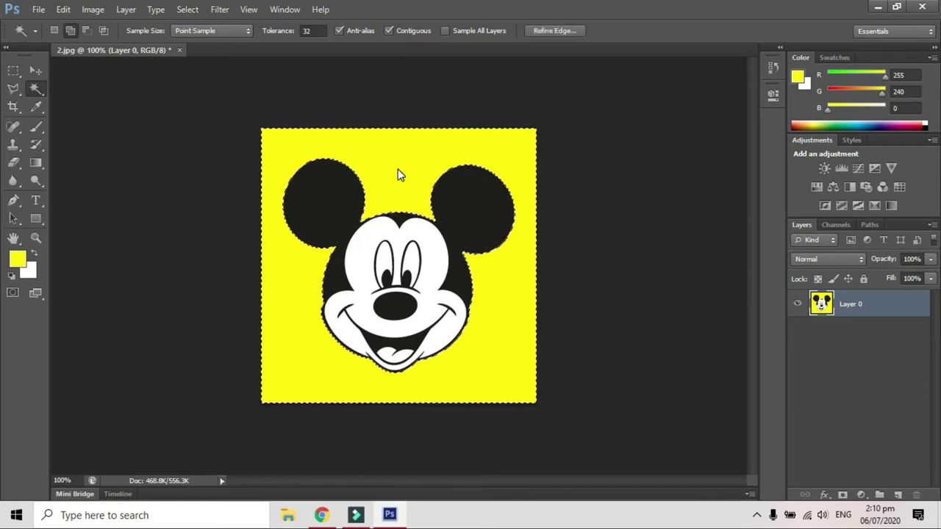
pyautogui.press('Delete')
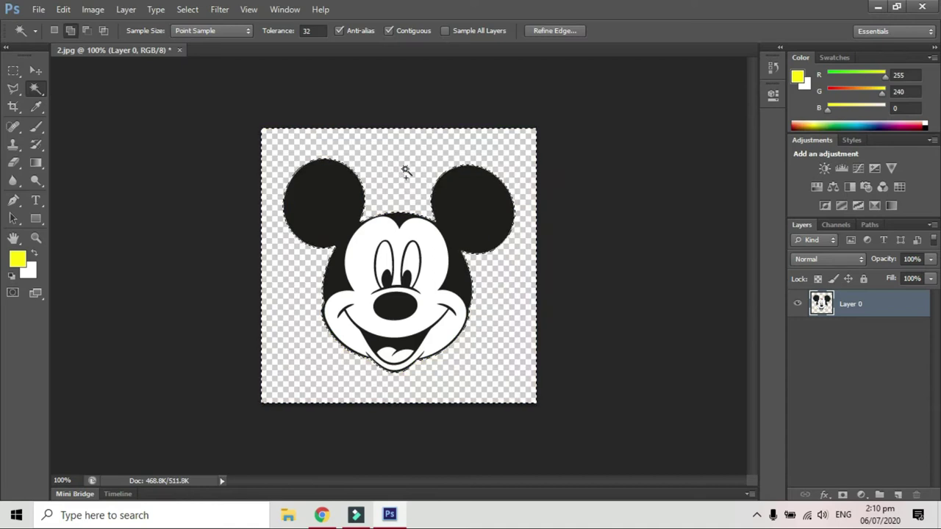
pyautogui.click(899, 495)
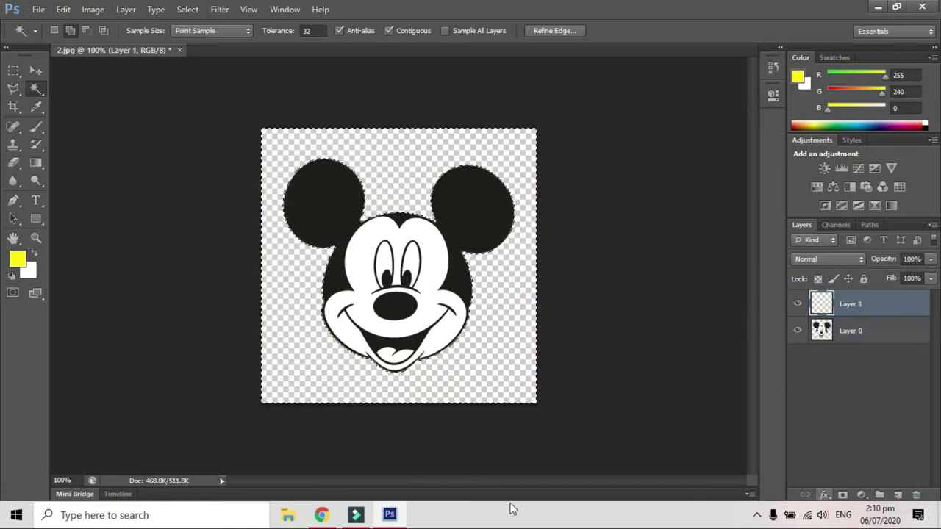
# Step: Fill the selected background around Mickey on Layer 1 with pure red (255, 0, 0), then deselect
pyautogui.click(19, 260)
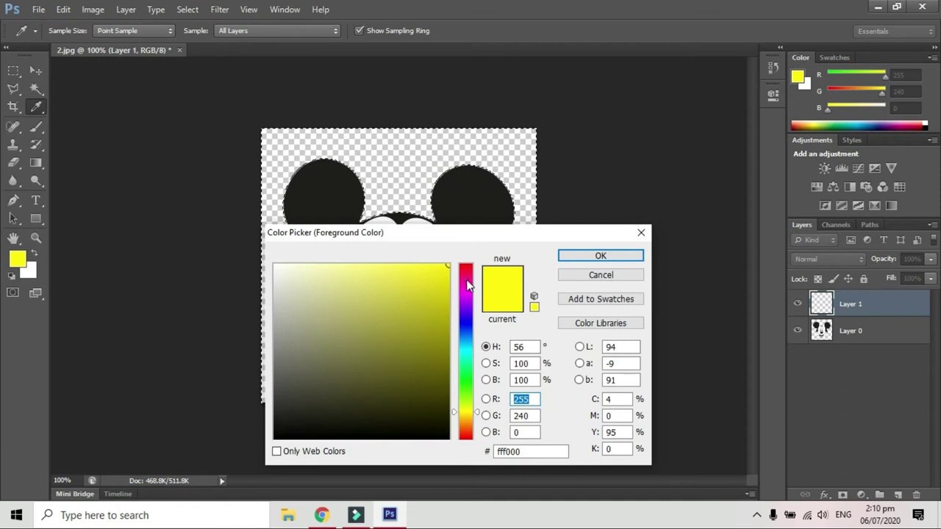
pyautogui.moveTo(466, 279); pyautogui.dragTo(466, 264)
pyautogui.click(579, 256)
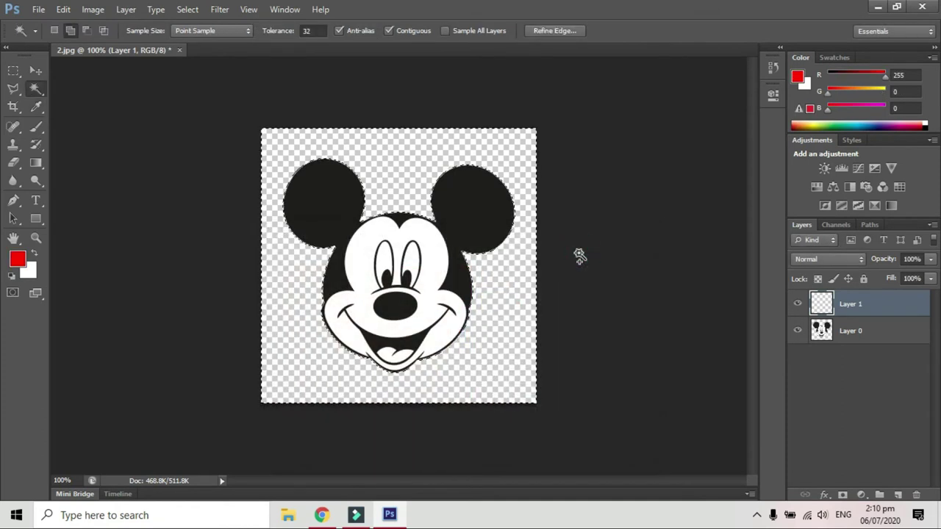
pyautogui.hotkey('alt', 'BackSpace')
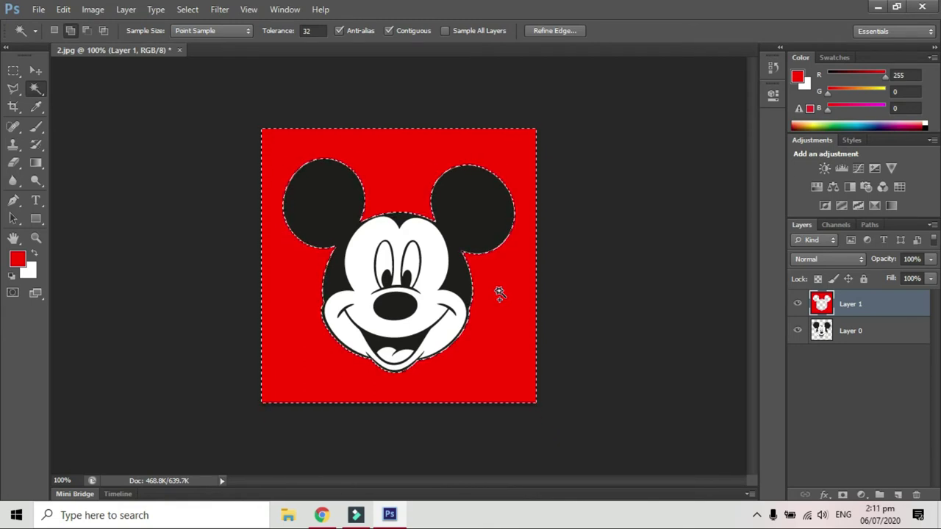
pyautogui.hotkey('ctrl', 'd')
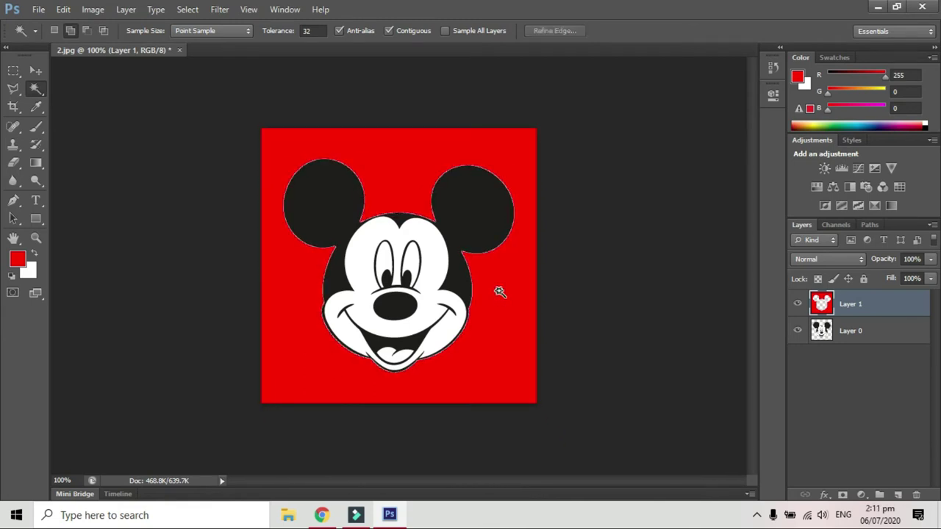
# Step: Close 2.jpg discarding changes, then open the birds photo 3.jpg and elephants photo 4.jpg together
pyautogui.click(178, 50)
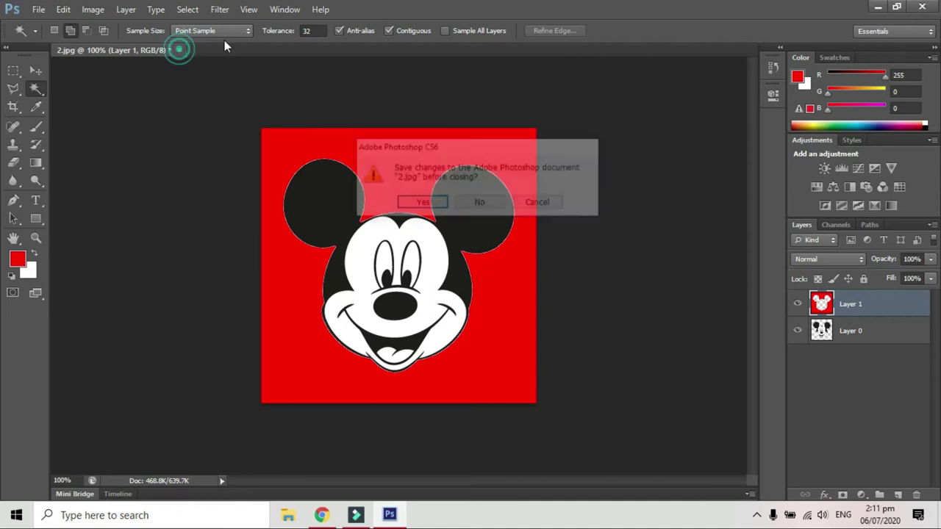
pyautogui.click(491, 206)
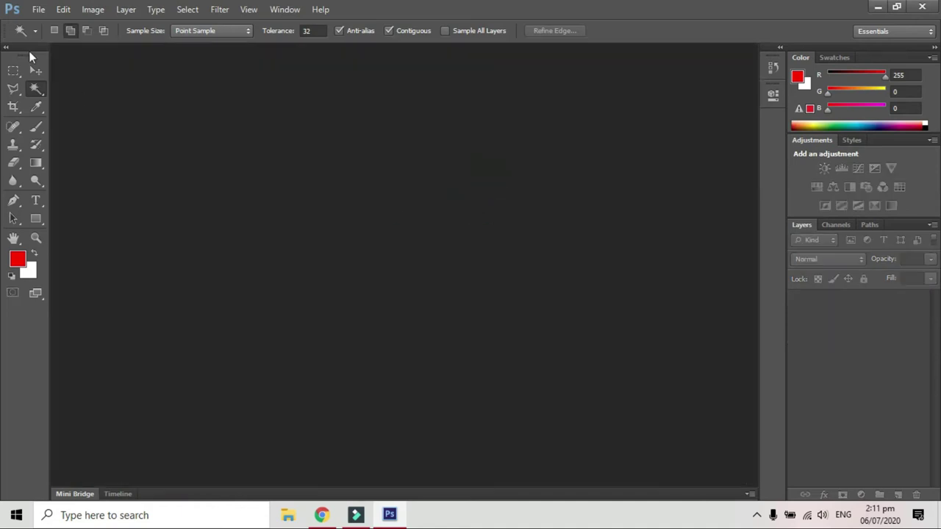
pyautogui.click(38, 9)
pyautogui.click(52, 36)
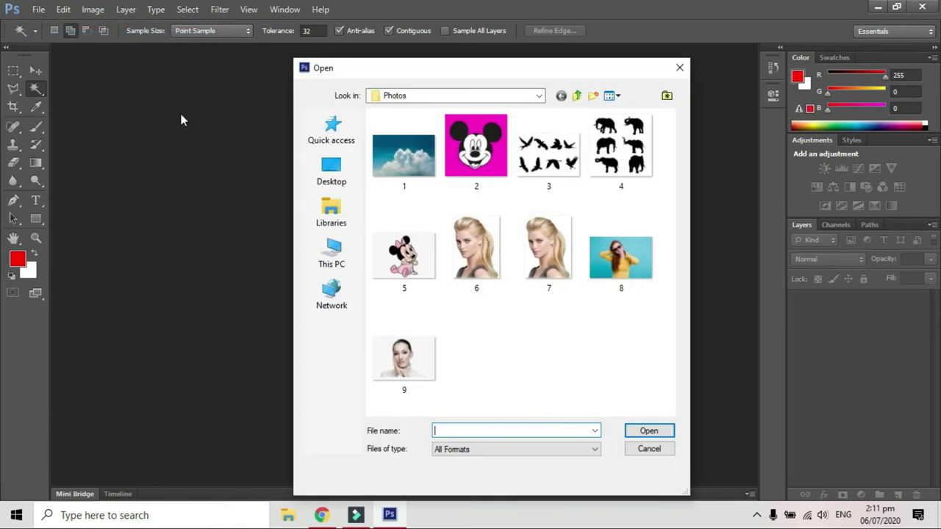
pyautogui.click(558, 174)
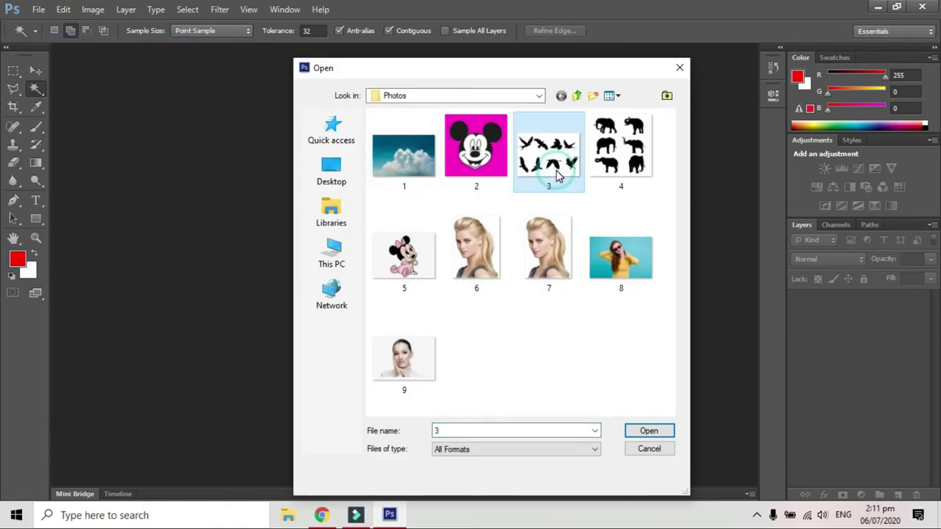
pyautogui.keyDown('ctrl'); pyautogui.click(621, 158); pyautogui.keyUp('ctrl')
pyautogui.click(649, 432)
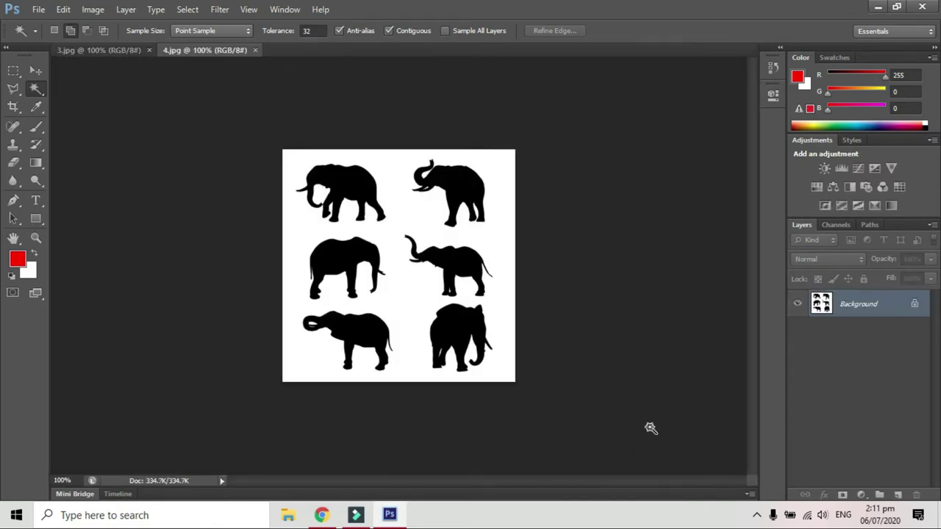
# Step: In the 3.jpg birds document, unlock the Background as editable Layer 0
pyautogui.click(65, 50)
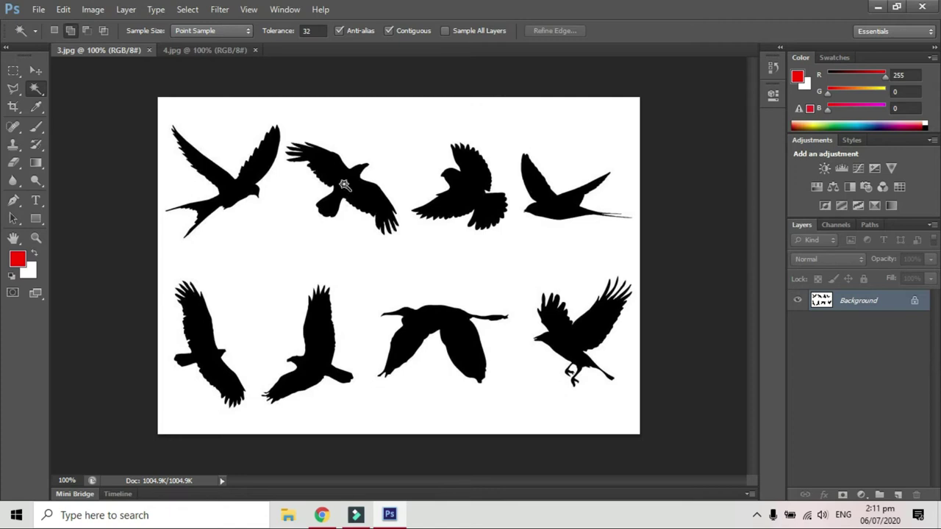
pyautogui.doubleClick(882, 310)
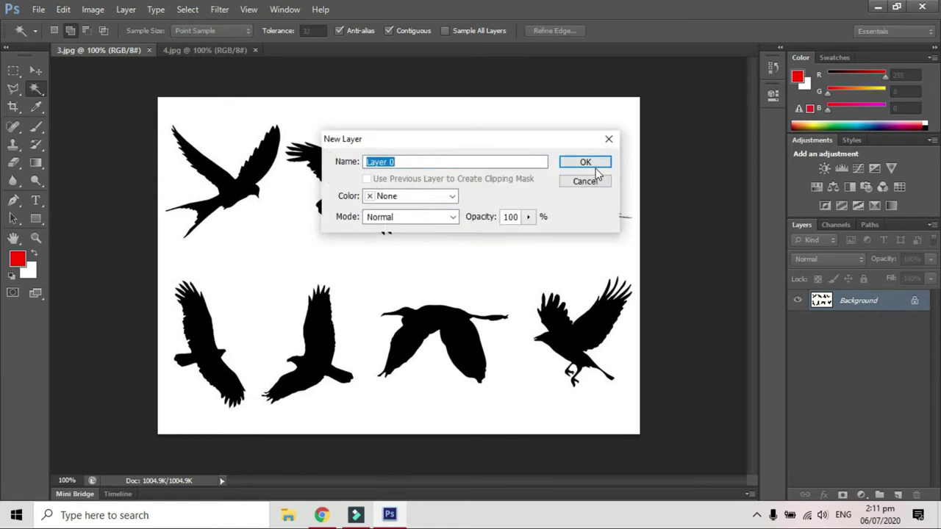
pyautogui.click(595, 168)
# Step: Magic Wand-select the second bird in the top row and copy it to Layer 1
pyautogui.rightClick(35, 92)
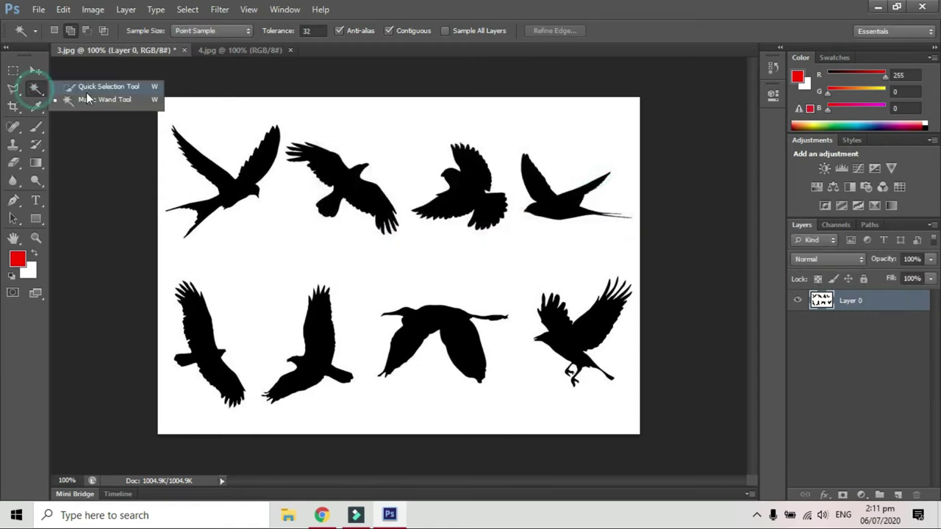
pyautogui.click(95, 102)
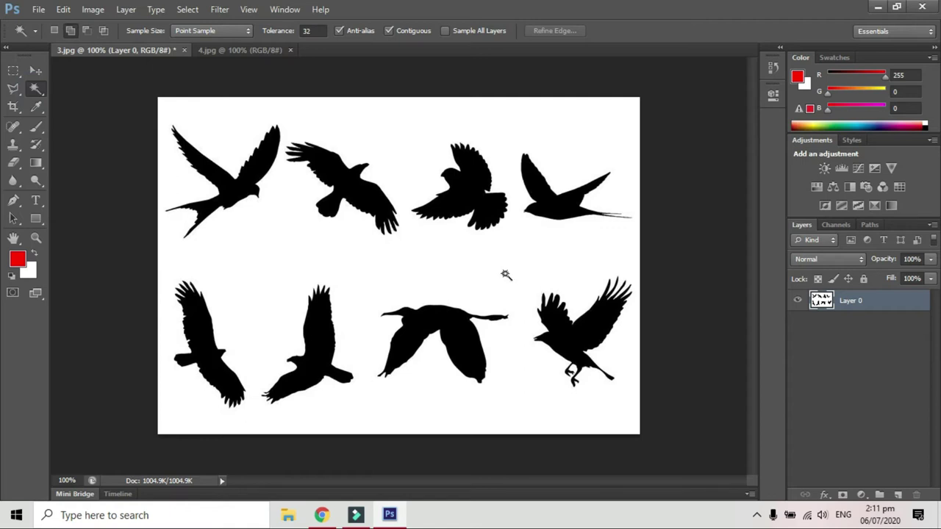
pyautogui.click(348, 183)
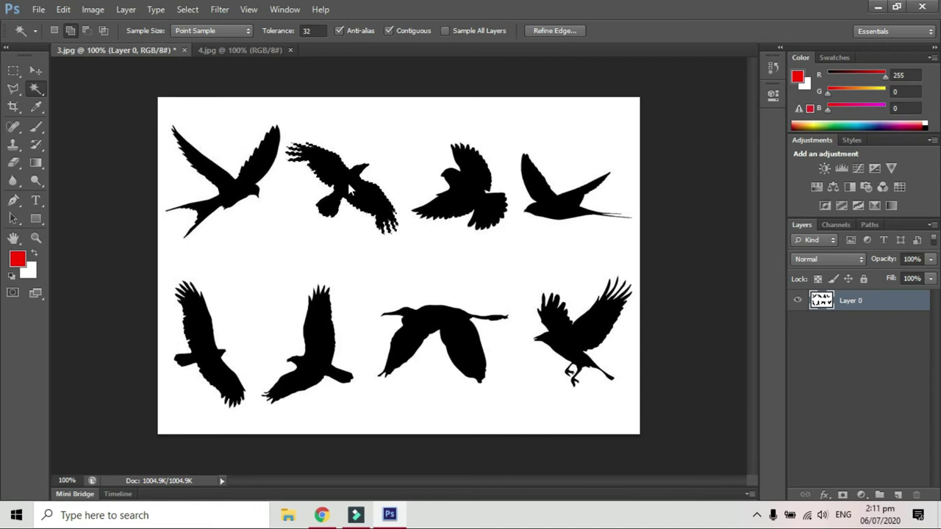
pyautogui.hotkey('ctrl', 'j')
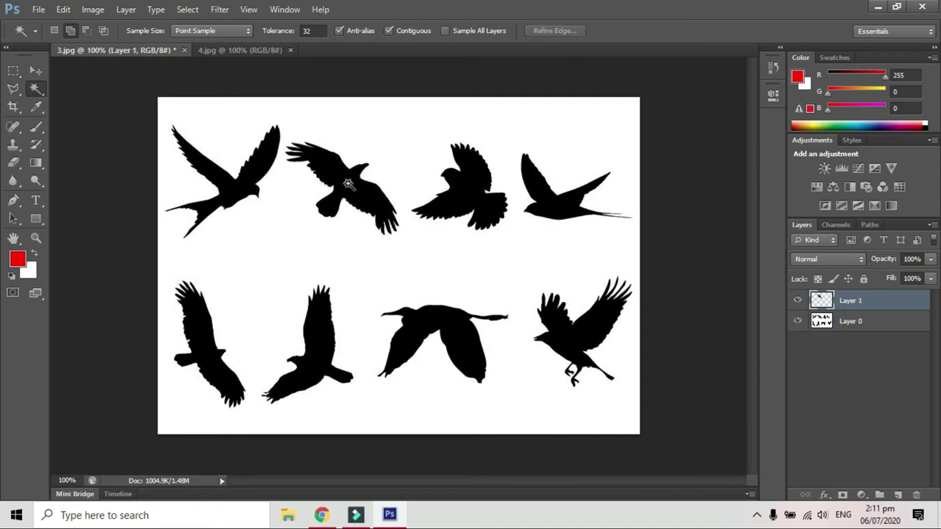
# Step: Hide Layer 0 to isolate the copied bird on Layer 1 and test-move it
pyautogui.click(37, 70)
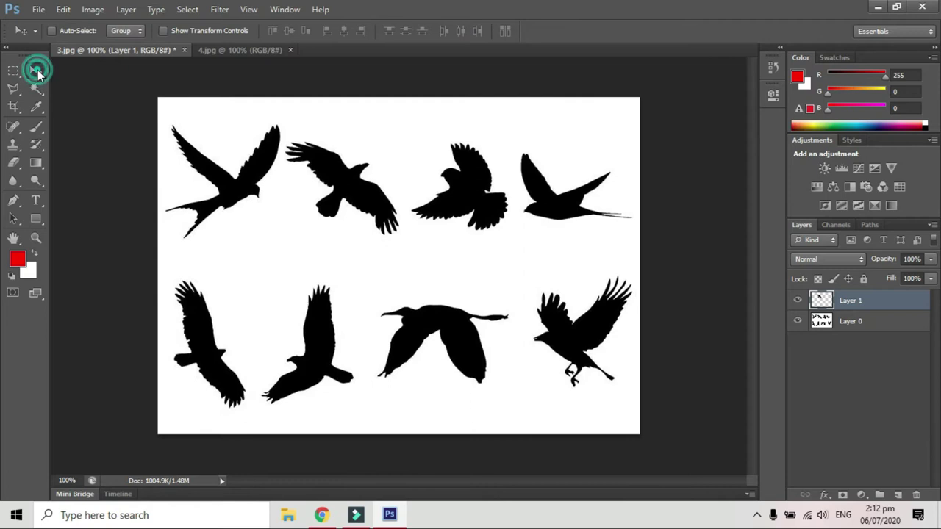
pyautogui.click(885, 324)
pyautogui.click(797, 321)
pyautogui.moveTo(345, 187); pyautogui.dragTo(390, 255)
pyautogui.click(855, 301)
pyautogui.moveTo(344, 176); pyautogui.dragTo(267, 173)
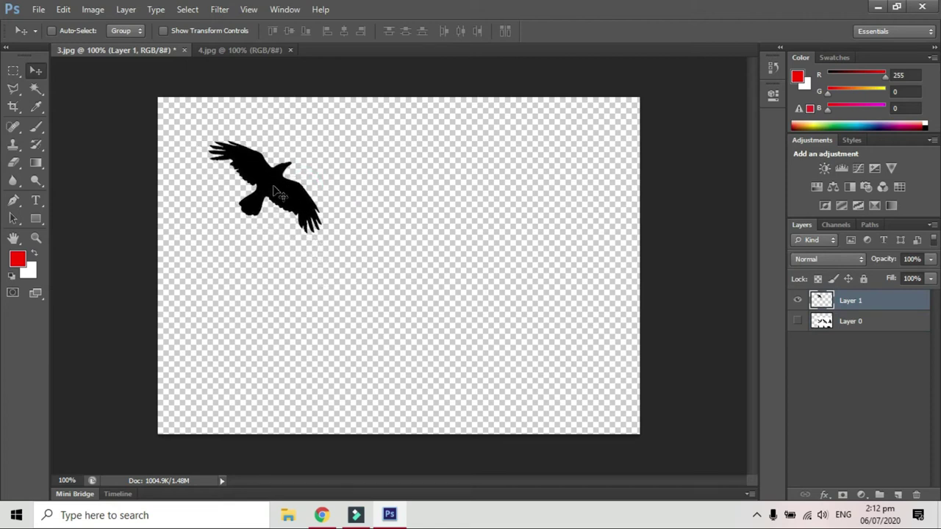
# Step: Show Layer 0, nudge the copied bird down-right, and move the birds image back into place
pyautogui.click(798, 321)
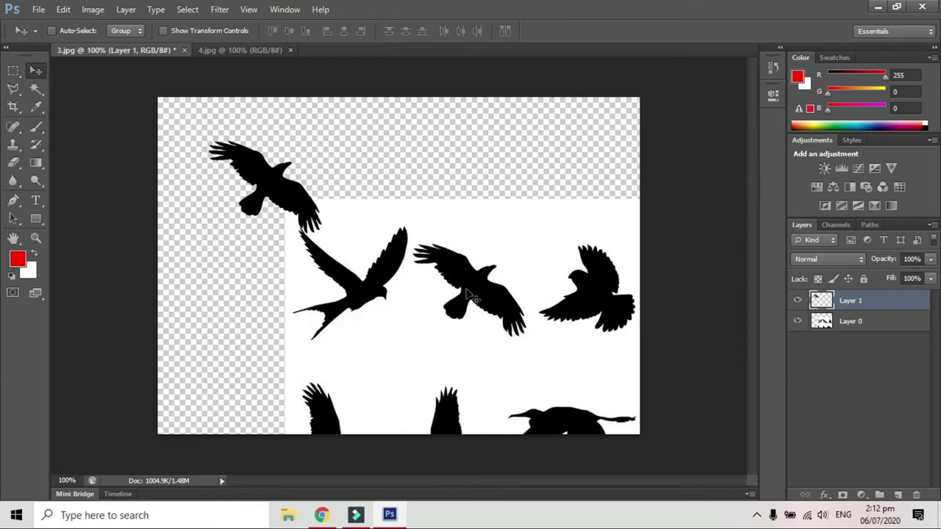
pyautogui.moveTo(529, 269); pyautogui.dragTo(545, 298)
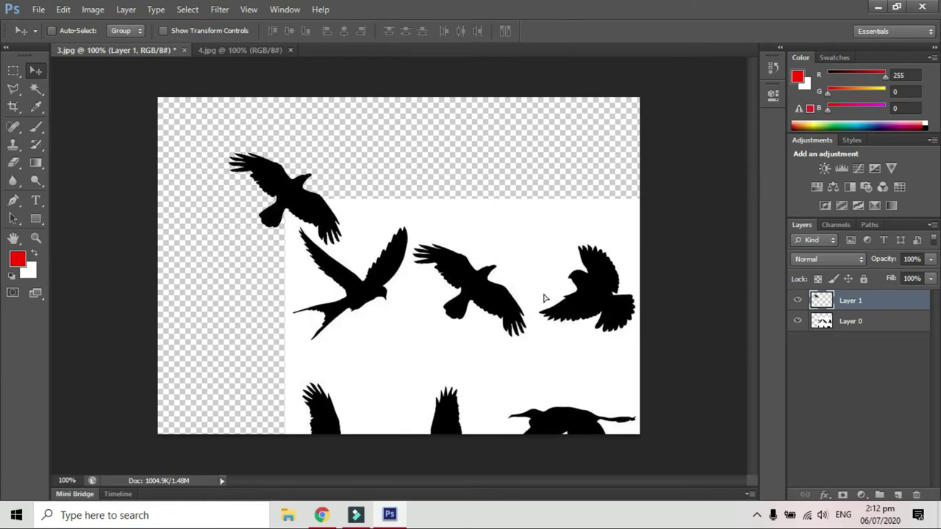
pyautogui.click(859, 326)
pyautogui.moveTo(538, 340); pyautogui.dragTo(410, 239)
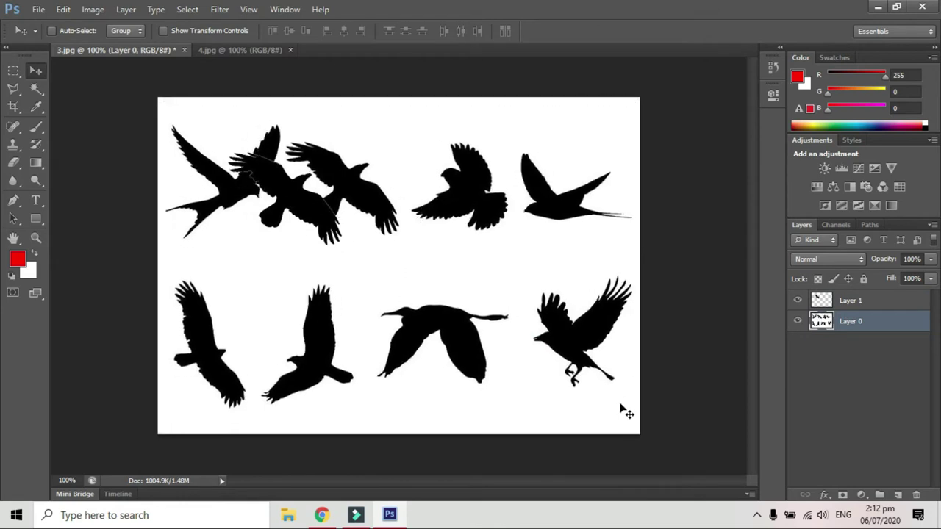
# Step: Magic Wand-select the bottom-right crow and copy it onto new Layer 2
pyautogui.click(34, 89)
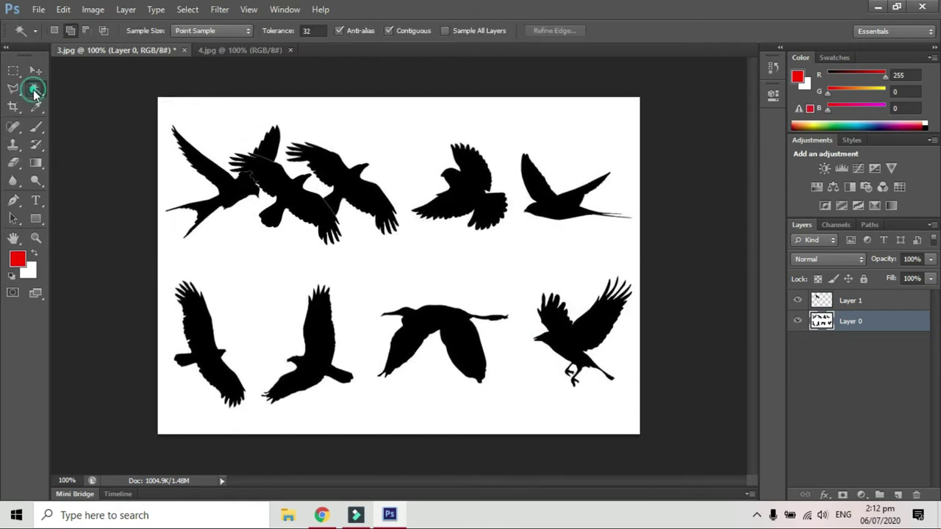
pyautogui.click(573, 342)
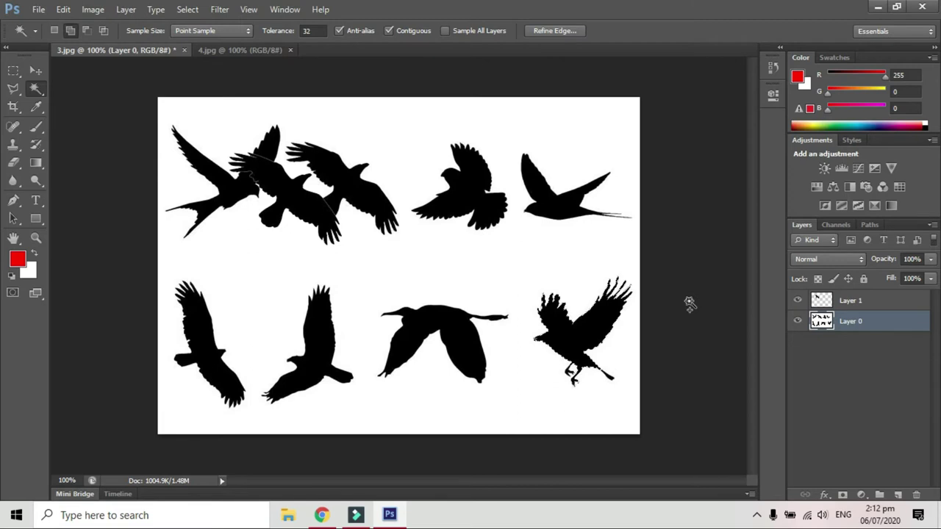
pyautogui.hotkey('ctrl', 'j')
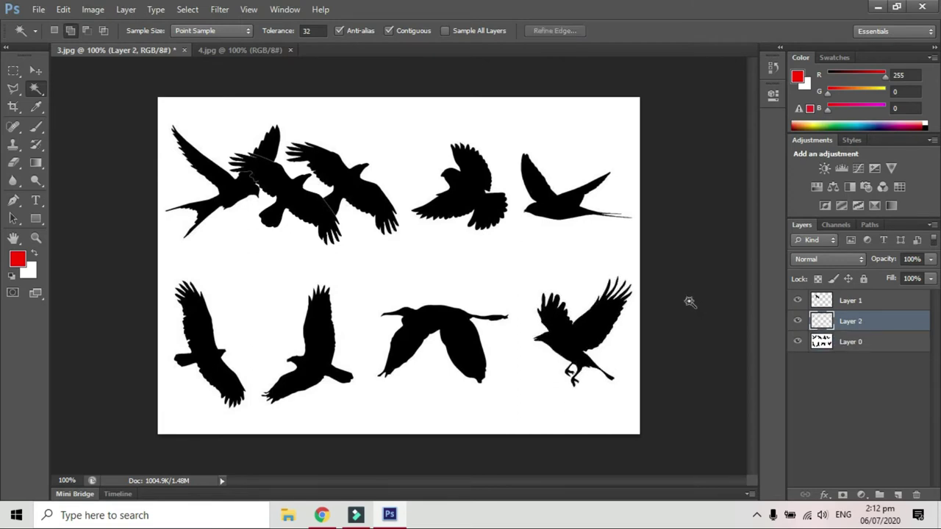
# Step: Delete the original birds image layer, Layer 0
pyautogui.click(35, 71)
pyautogui.click(888, 343)
pyautogui.press('Delete')
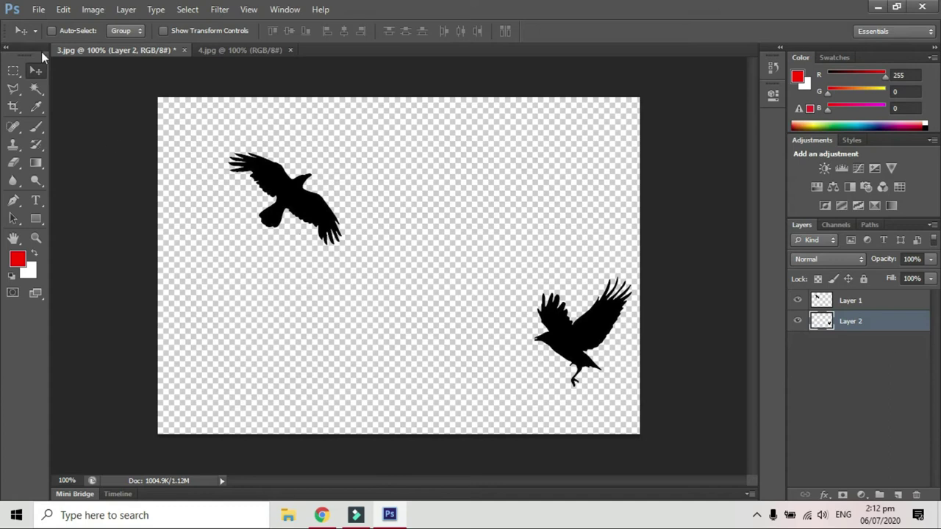
# Step: Enlarge the Layer 1 crow to about 184%, shift it left and down, and apply
pyautogui.rightClick(300, 208)
pyautogui.click(351, 220)
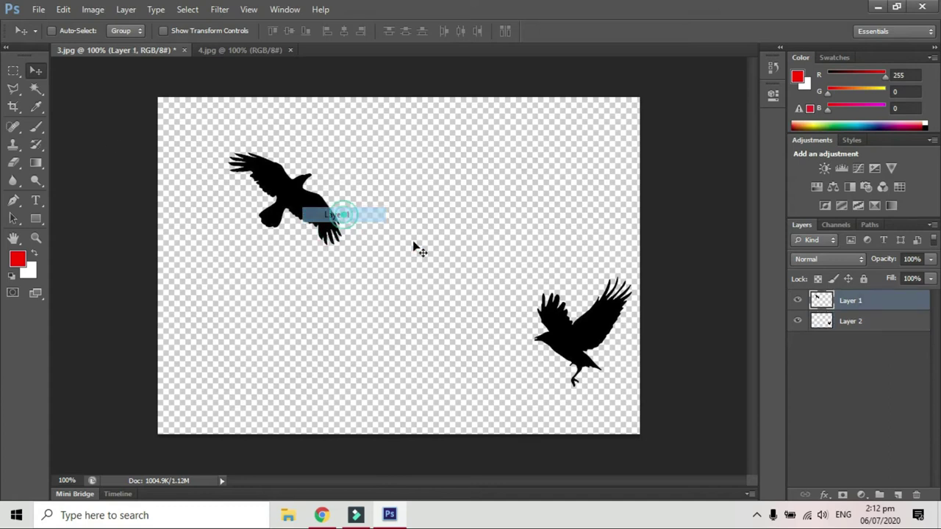
pyautogui.hotkey('ctrl', 't')
pyautogui.moveTo(345, 252); pyautogui.dragTo(477, 351)
pyautogui.moveTo(398, 295); pyautogui.dragTo(330, 309)
pyautogui.moveTo(404, 365); pyautogui.dragTo(367, 336)
pyautogui.click(35, 70)
pyautogui.click(450, 204)
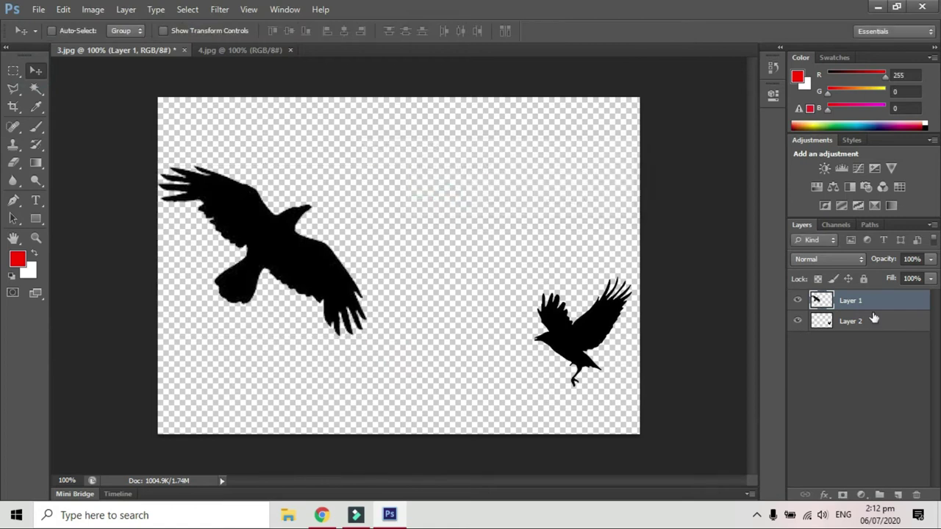
# Step: Enlarge the Layer 2 crow to about 192% and shift it up and left
pyautogui.click(867, 320)
pyautogui.hotkey('ctrl', 't')
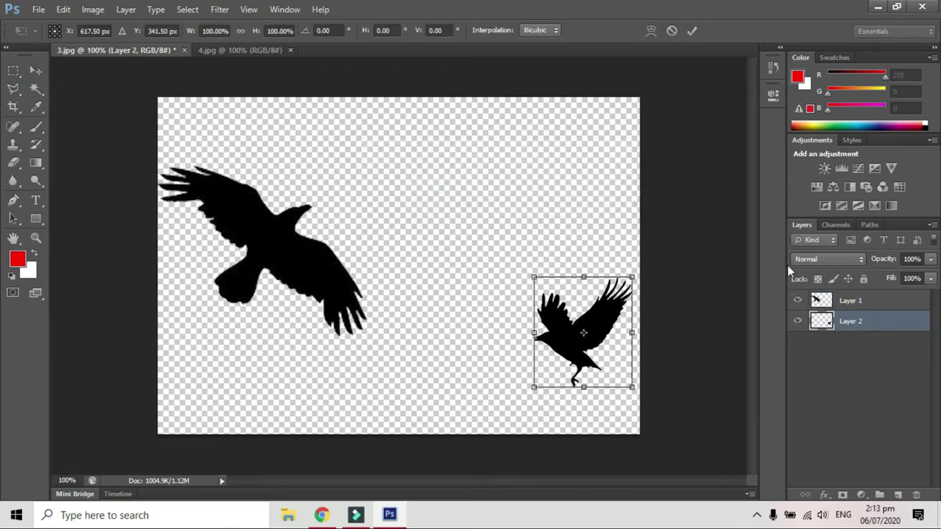
pyautogui.moveTo(533, 277); pyautogui.dragTo(444, 175)
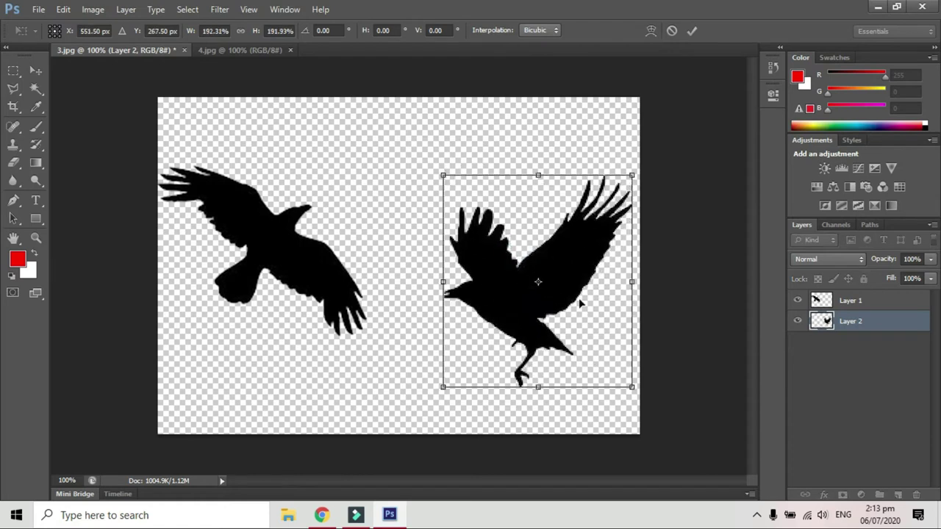
pyautogui.moveTo(572, 282); pyautogui.dragTo(557, 252)
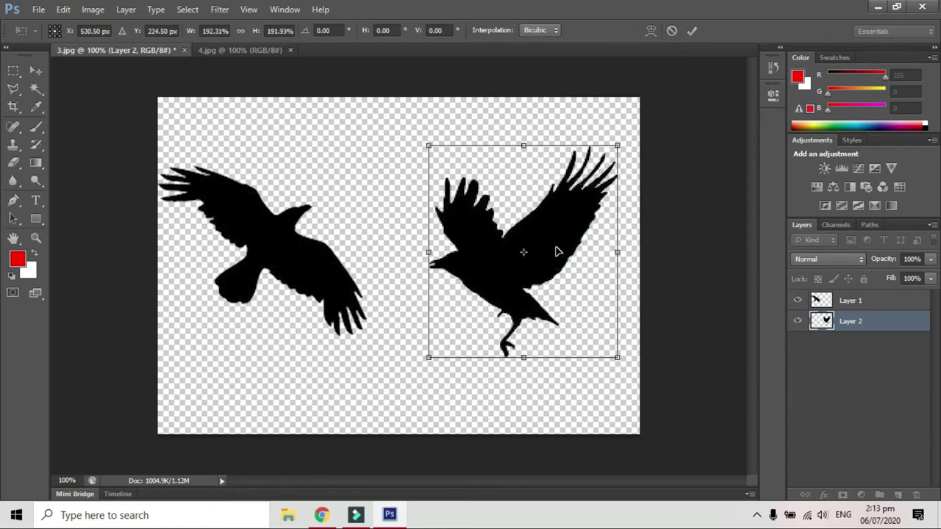
pyautogui.press('Return')
# Step: Add Layer 3 beneath the crows, fill it with light grey e0e0e0, and close 3.jpg
pyautogui.click(898, 495)
pyautogui.moveTo(856, 321); pyautogui.dragTo(865, 384)
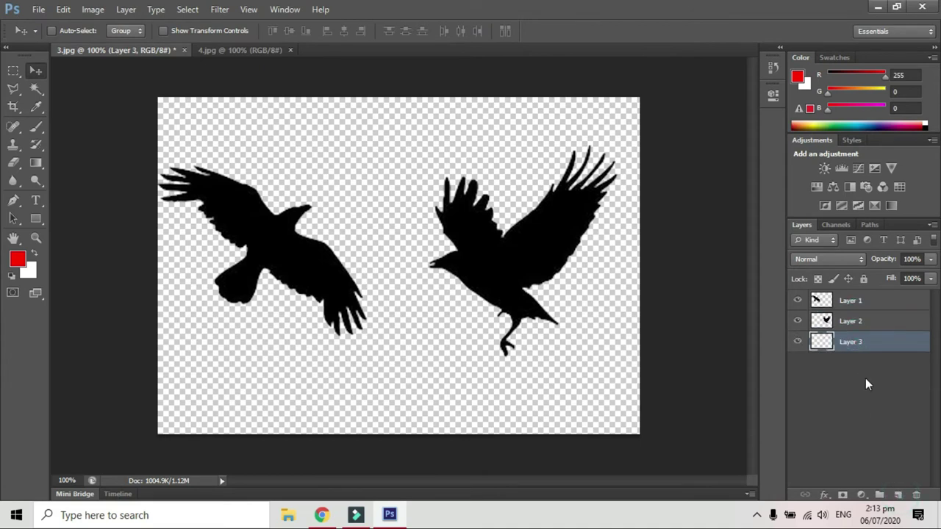
pyautogui.click(17, 260)
pyautogui.moveTo(278, 313); pyautogui.dragTo(271, 285)
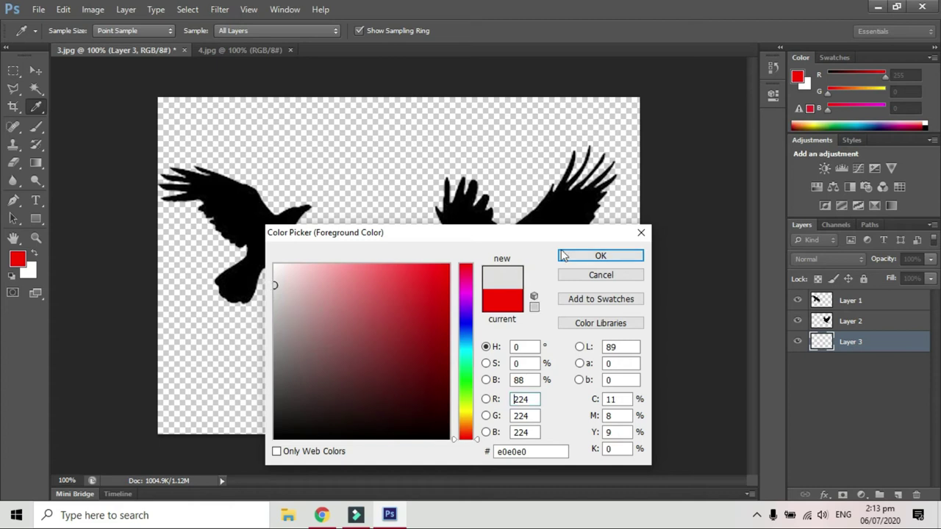
pyautogui.click(566, 256)
pyautogui.press('v')
pyautogui.hotkey('alt', 'BackSpace')
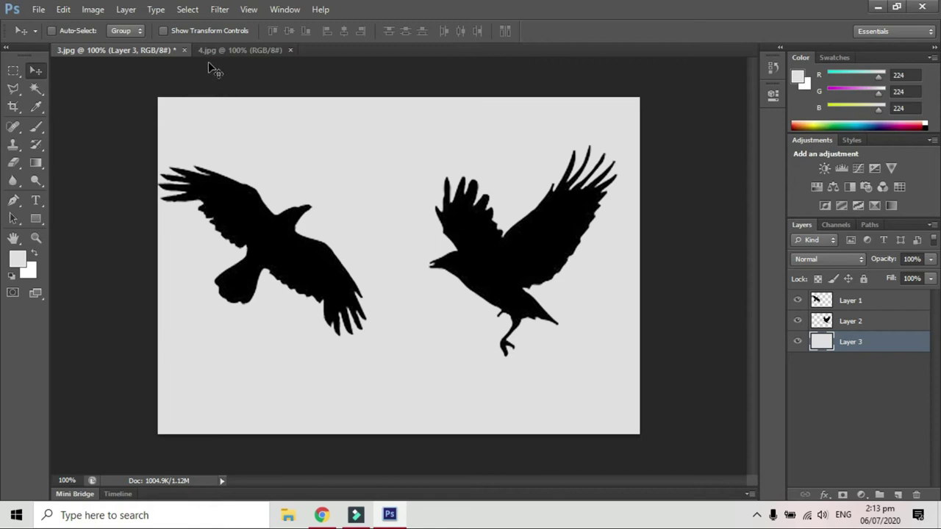
pyautogui.click(185, 50)
# Step: Discard 3.jpg's changes and unlock the elephants background in 4.jpg as Layer 0
pyautogui.click(459, 203)
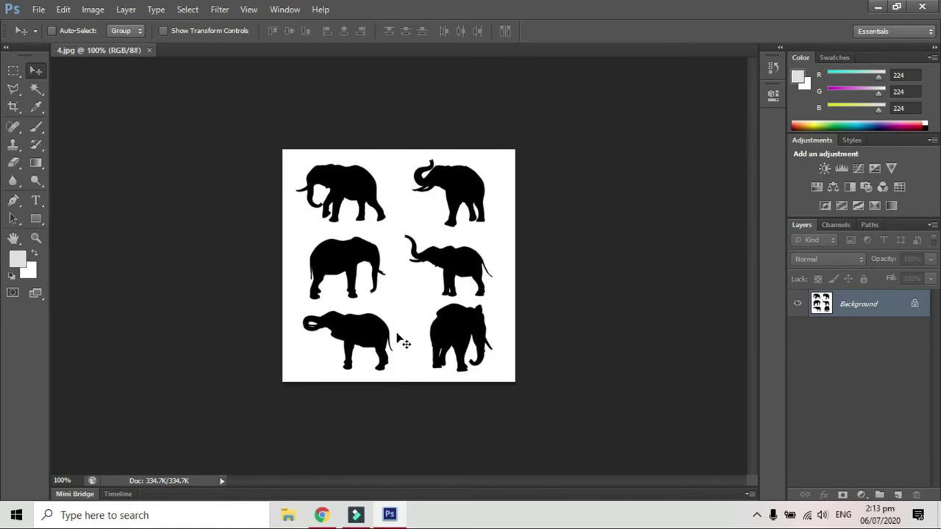
pyautogui.doubleClick(886, 307)
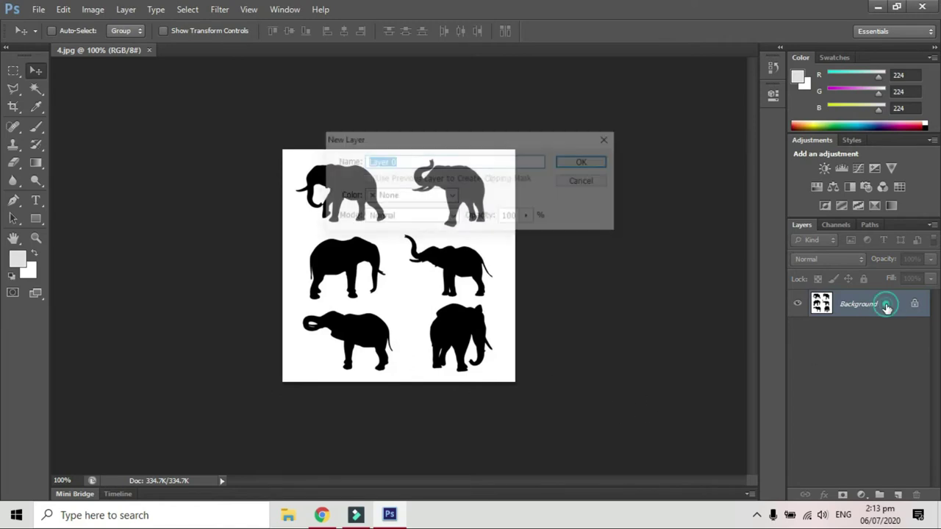
pyautogui.click(586, 163)
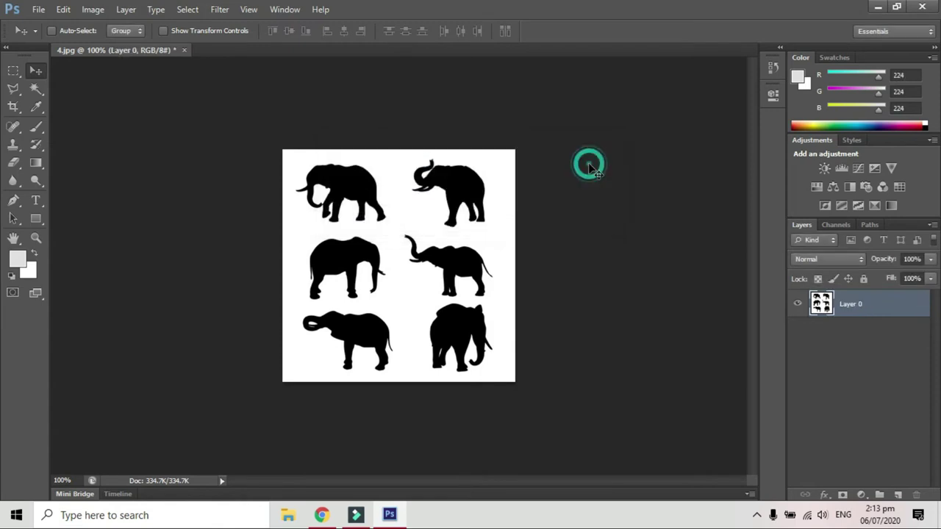
# Step: Magic Wand-select the top-left, middle-right and middle-left elephants and copy them to Layer 1
pyautogui.moveTo(35, 88); pyautogui.dragTo(70, 107)
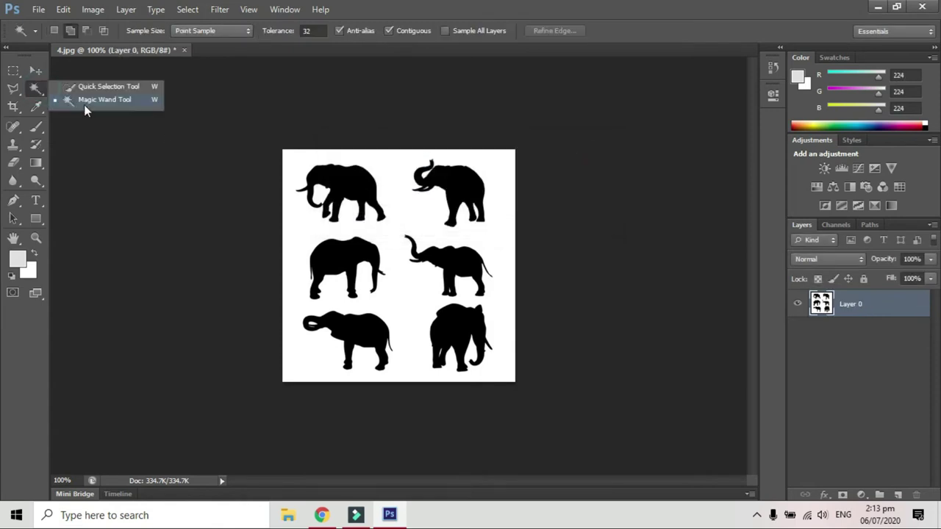
pyautogui.click(82, 103)
pyautogui.click(351, 187)
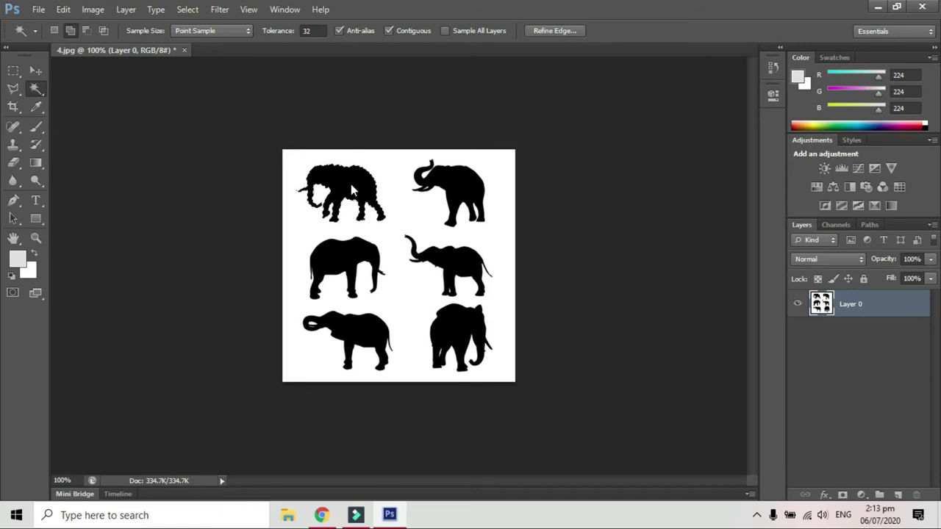
pyautogui.click(72, 33)
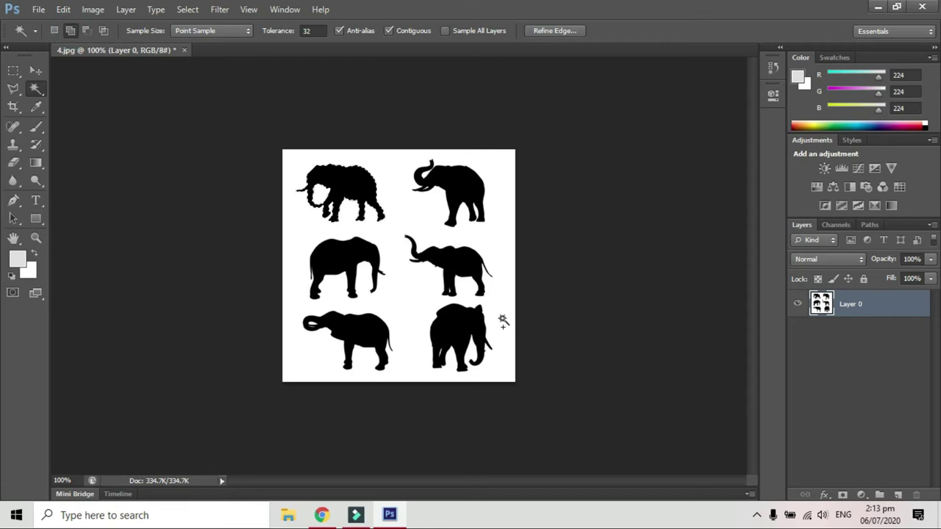
pyautogui.click(463, 266)
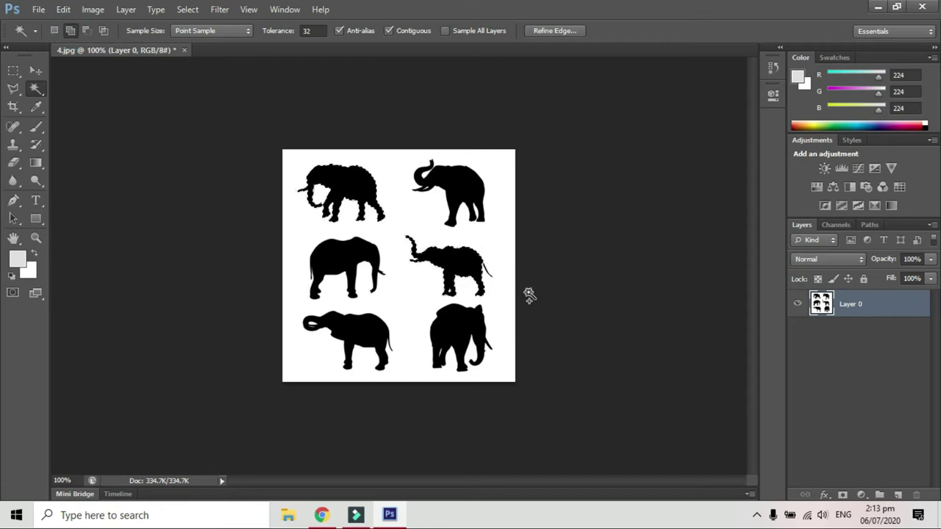
pyautogui.click(334, 261)
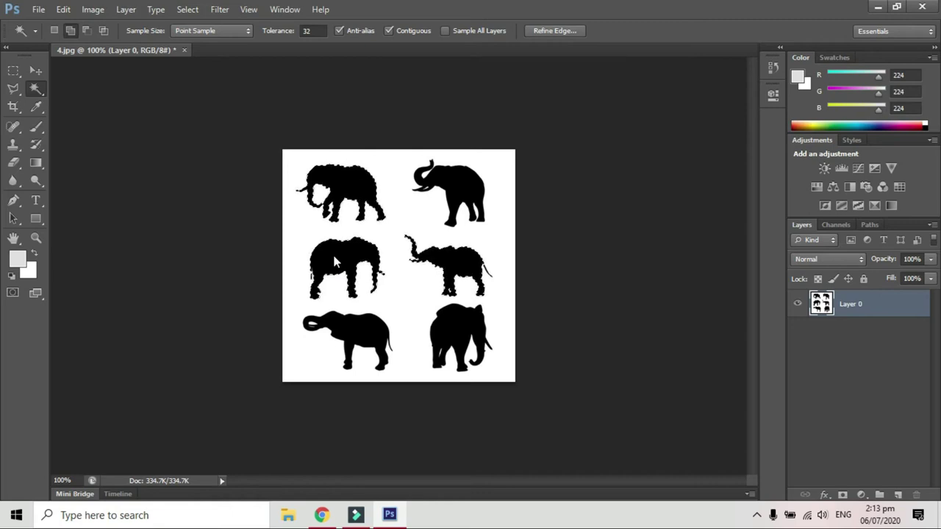
pyautogui.hotkey('ctrl', 'j')
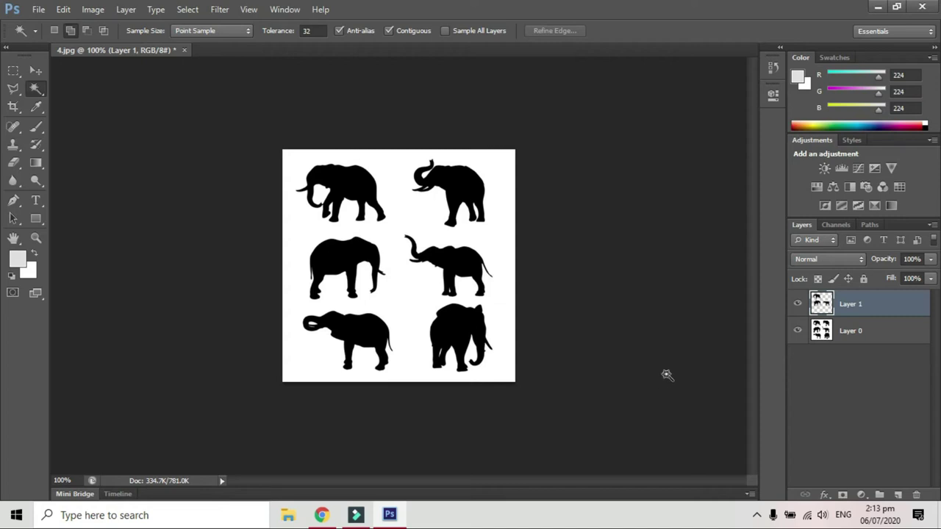
# Step: Drag Layer 0 to the trash, leaving only the Layer 1 elephants on transparency
pyautogui.click(847, 332)
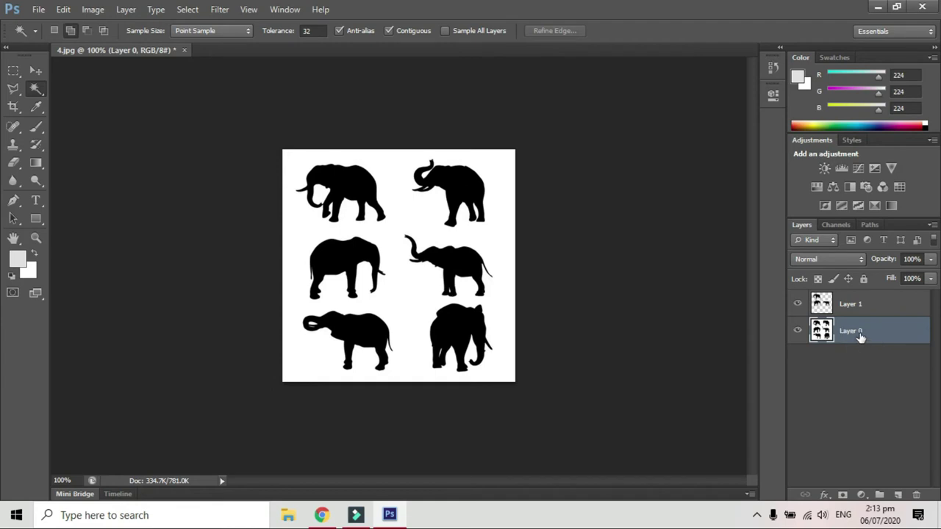
pyautogui.moveTo(847, 332); pyautogui.dragTo(917, 495)
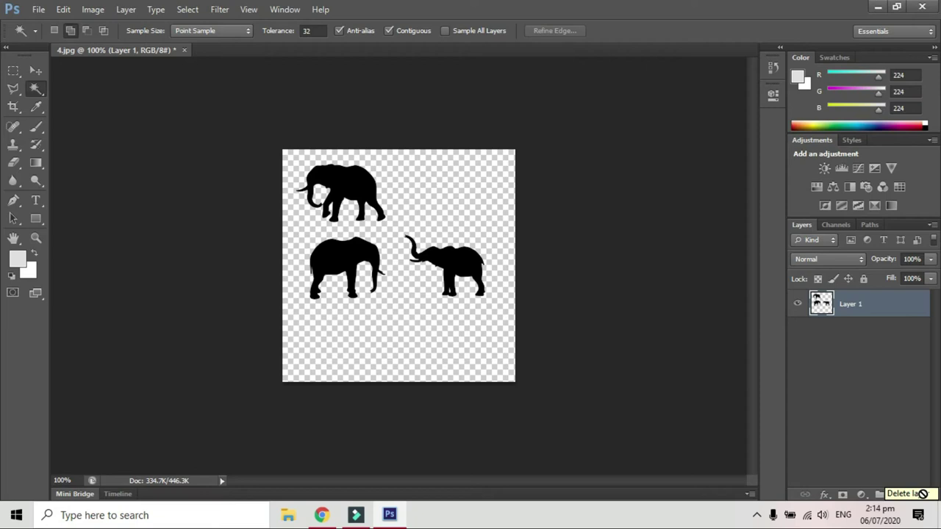
# Step: Magic Wand-select the top-left and middle-right elephants
pyautogui.click(36, 89)
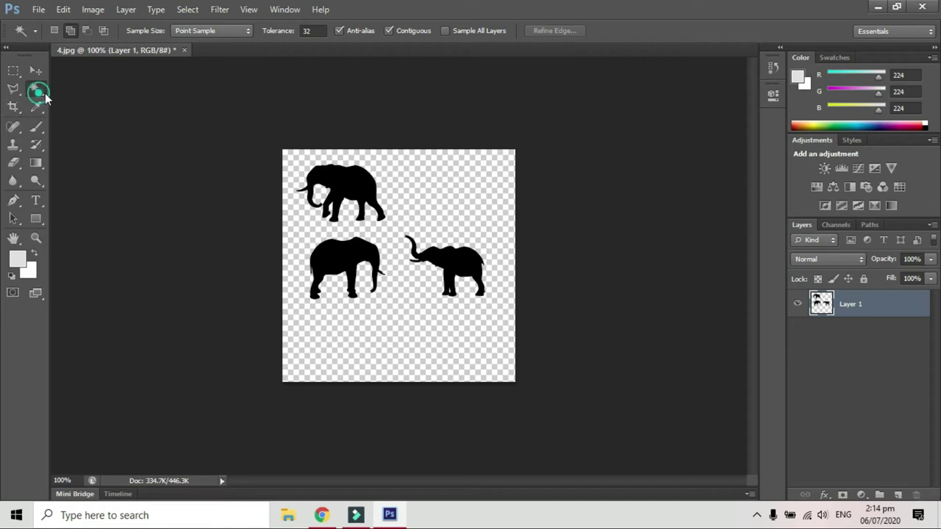
pyautogui.click(80, 101)
pyautogui.click(362, 184)
pyautogui.click(349, 261)
pyautogui.click(444, 263)
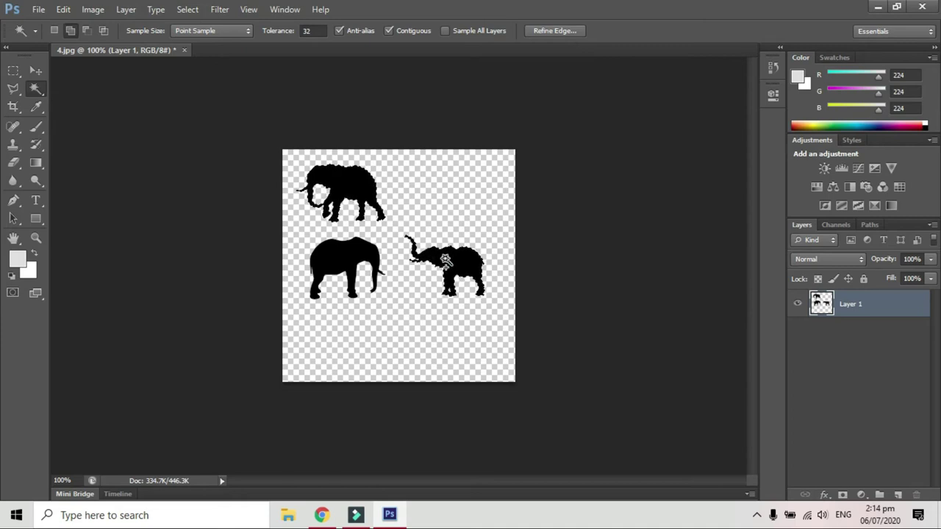
# Step: Fill the selected elephants with pure blue 0000ff and deselect
pyautogui.click(15, 266)
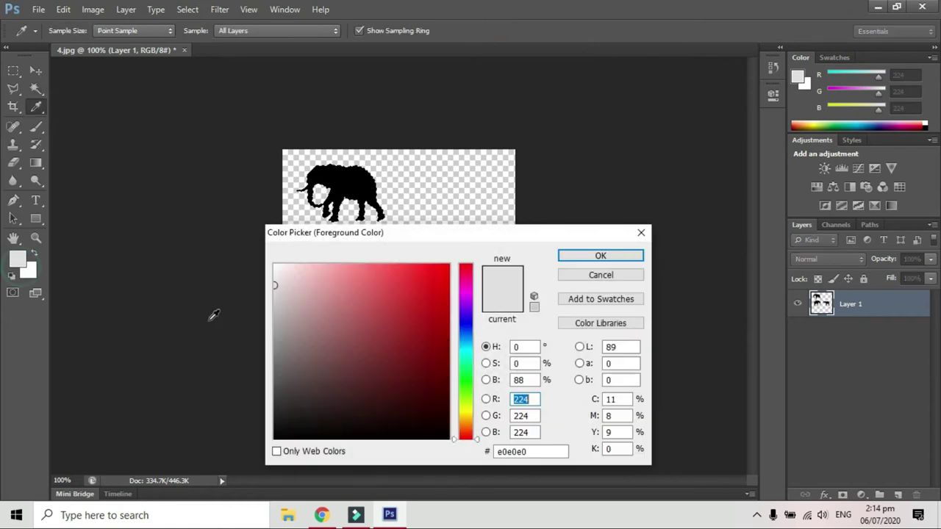
pyautogui.click(466, 322)
pyautogui.moveTo(414, 315); pyautogui.dragTo(548, 266)
pyautogui.click(598, 255)
pyautogui.press('w')
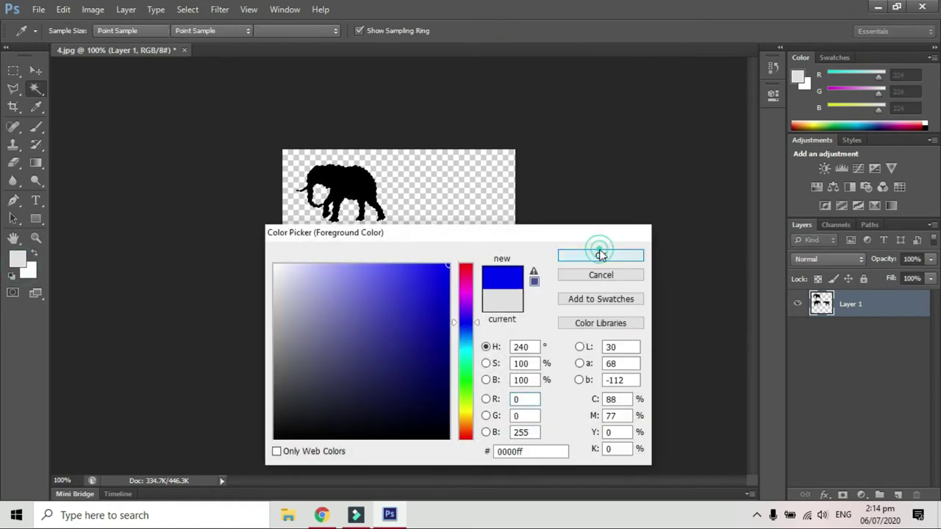
pyautogui.hotkey('alt', 'BackSpace')
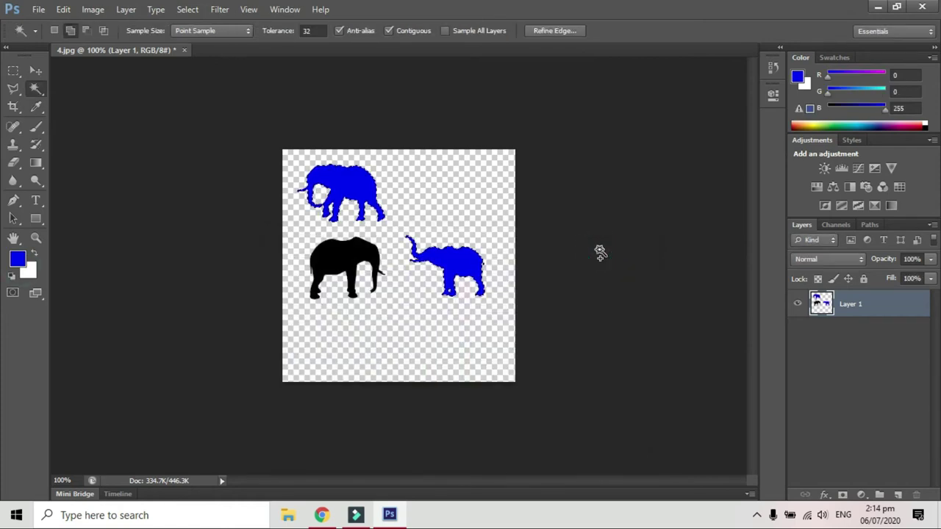
pyautogui.hotkey('ctrl', 'd')
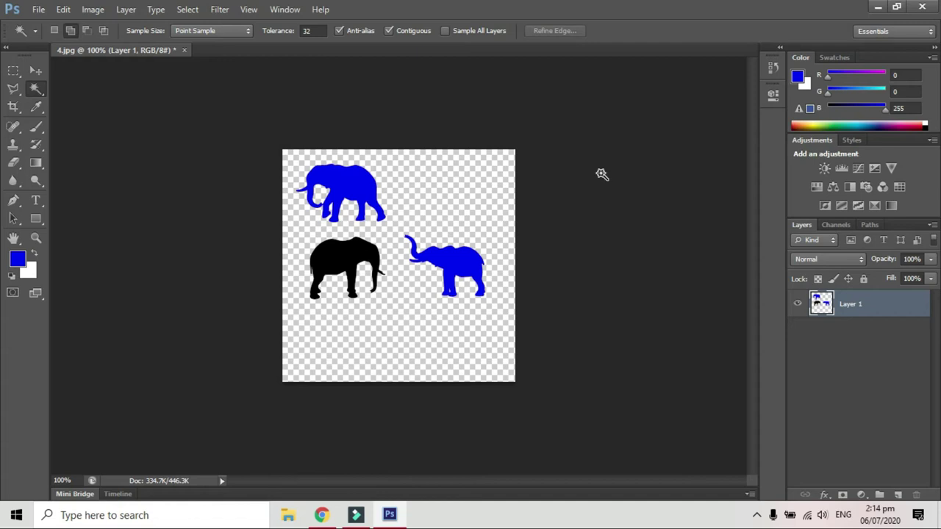
# Step: Discard the elephant image 4.jpg unsaved and open baby Minnie's 5.jpg from the Photos folder
pyautogui.click(184, 50)
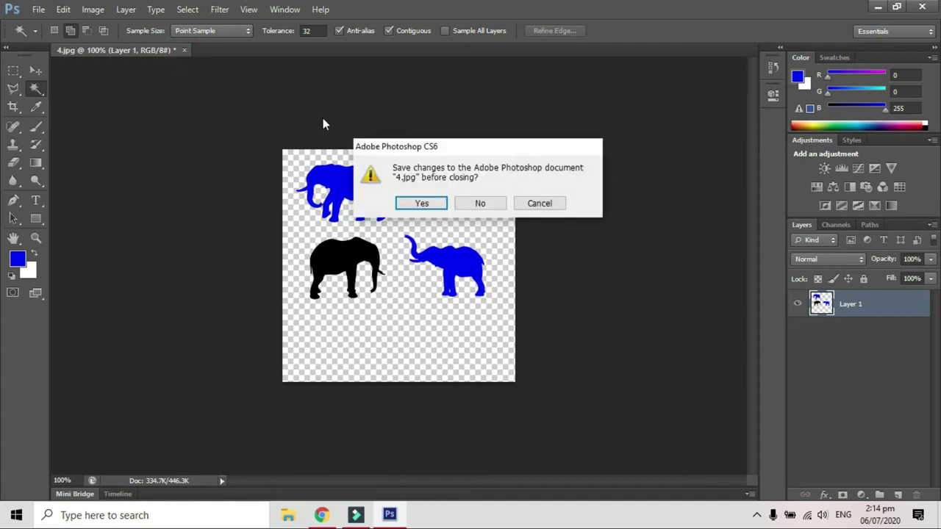
pyautogui.click(490, 203)
pyautogui.click(32, 13)
pyautogui.click(51, 34)
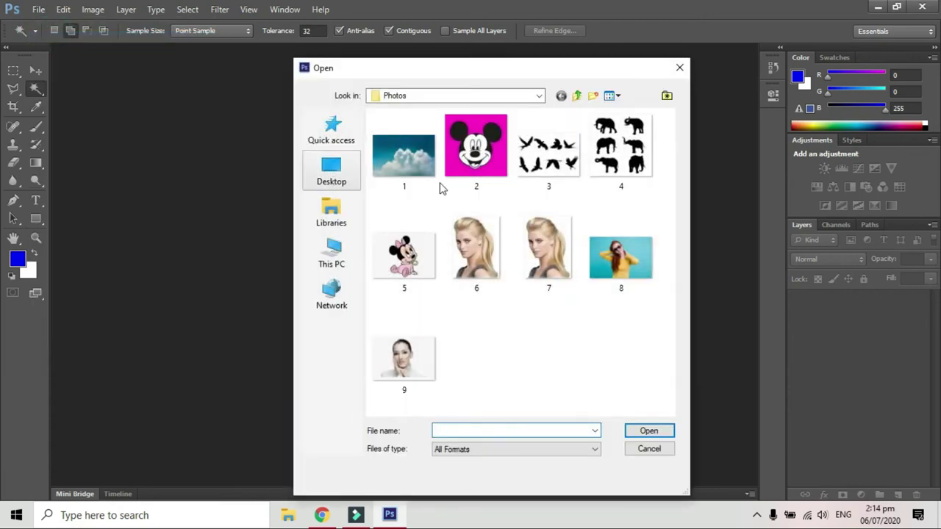
pyautogui.click(422, 265)
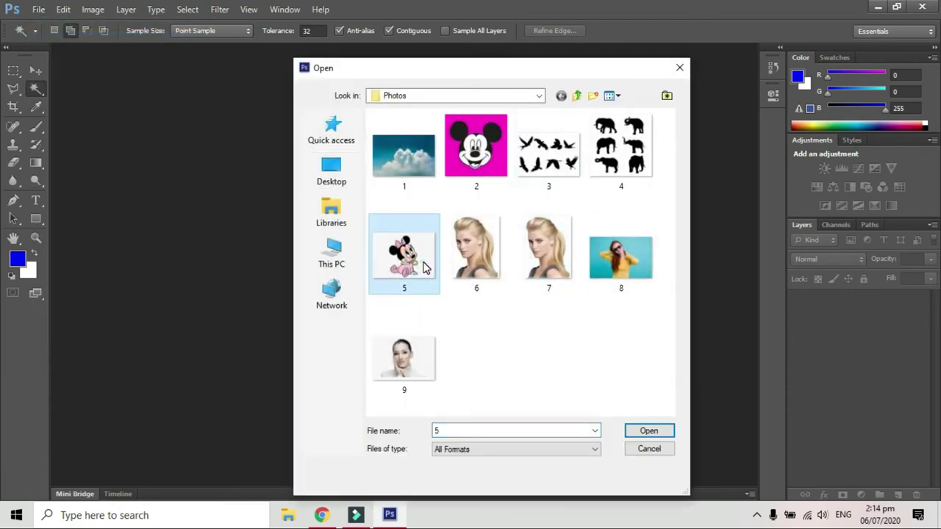
pyautogui.click(644, 431)
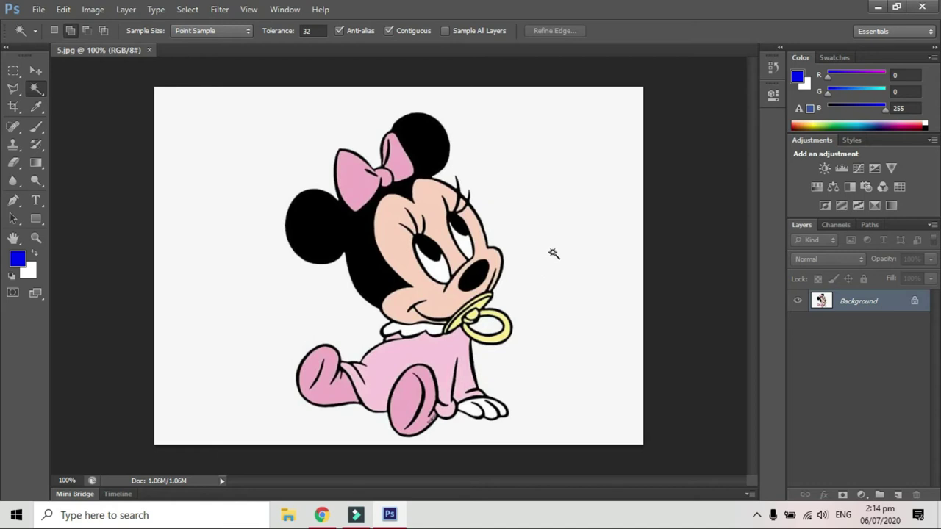
# Step: Unlock the Background as Layer 0, Magic Wand the white backdrop, delete it and deselect
pyautogui.doubleClick(892, 303)
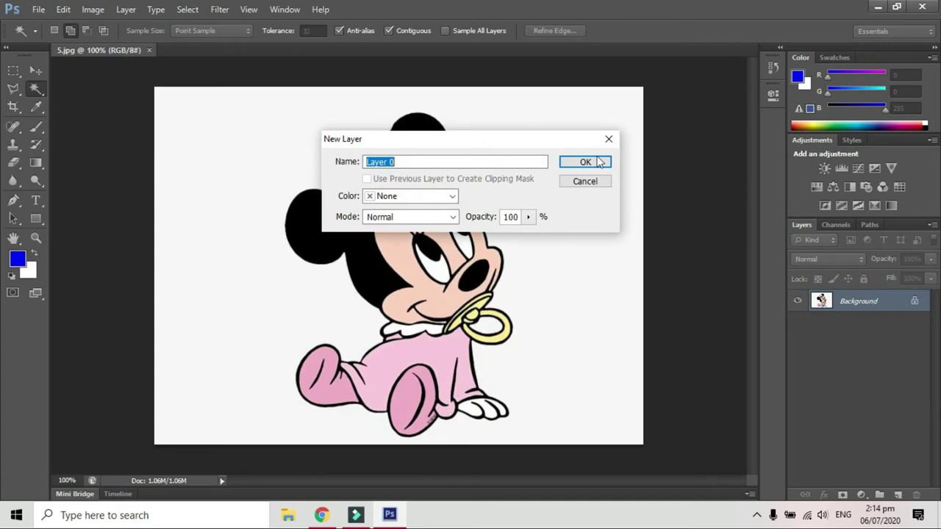
pyautogui.click(589, 161)
pyautogui.click(40, 92)
pyautogui.click(79, 97)
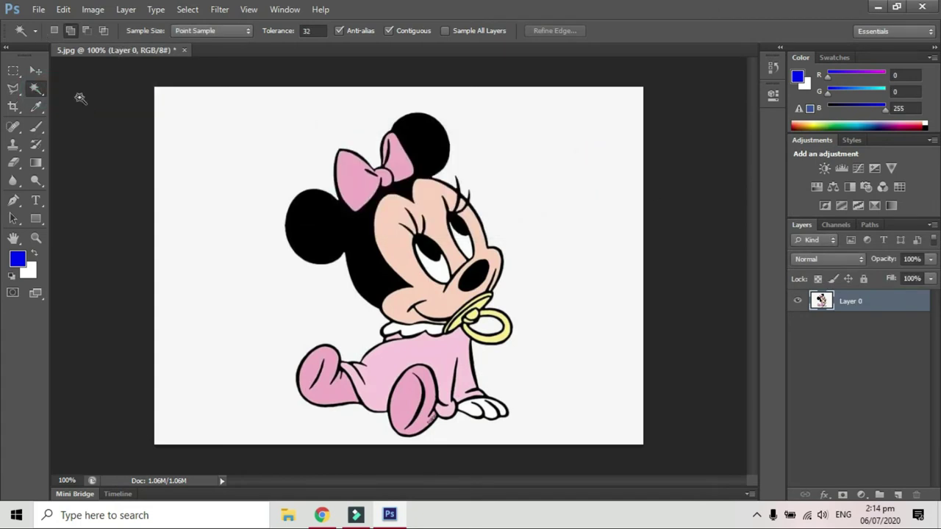
pyautogui.click(214, 176)
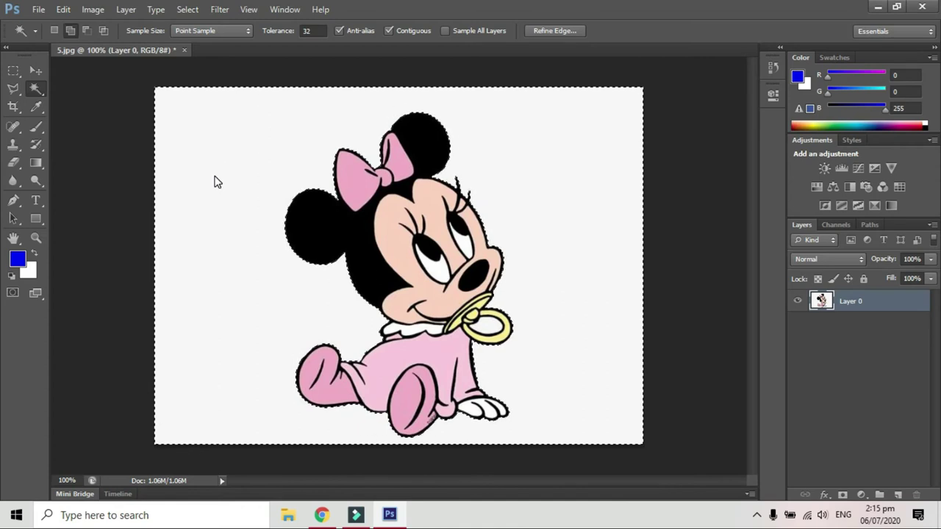
pyautogui.press('Delete')
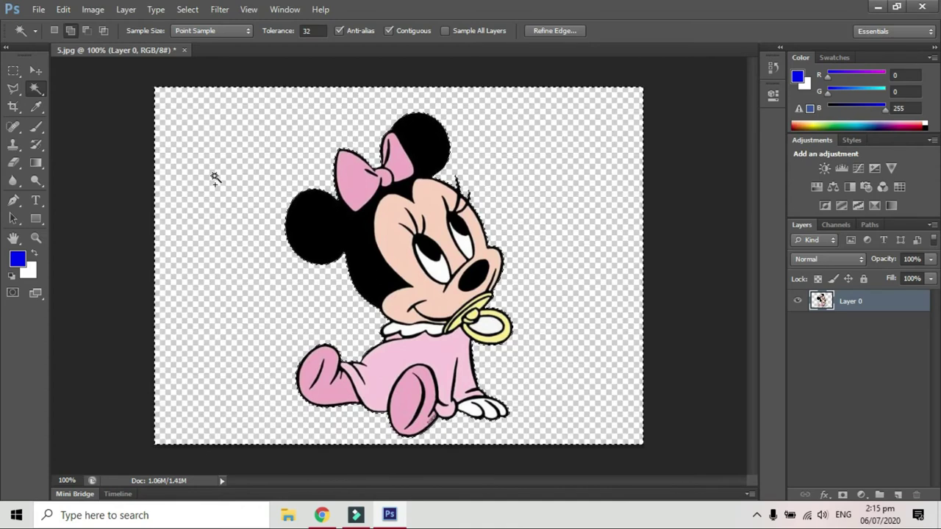
pyautogui.hotkey('ctrl', 'd')
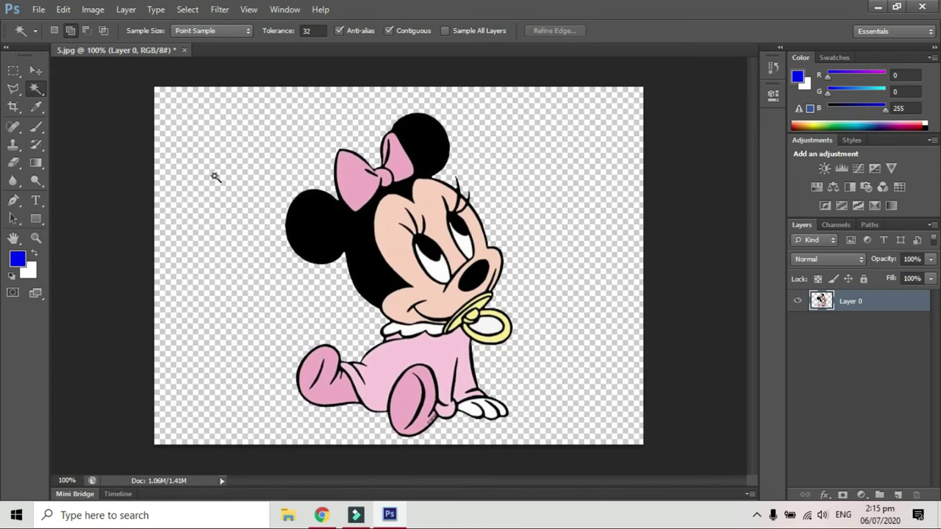
pyautogui.click(35, 71)
# Step: Shift Minnie left, duplicate her layer and flip the copy horizontally
pyautogui.moveTo(442, 222); pyautogui.dragTo(527, 230)
pyautogui.hotkey('ctrl', 'j')
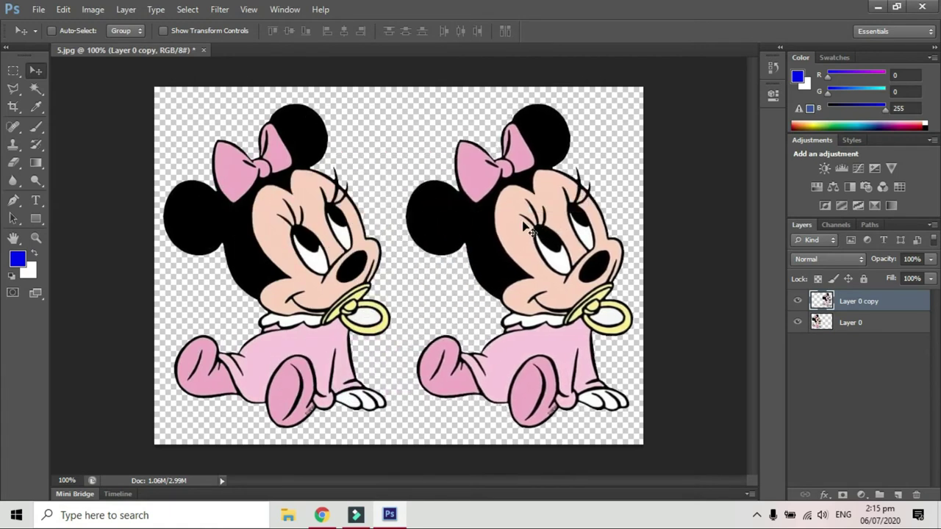
pyautogui.hotkey('ctrl', 't')
pyautogui.rightClick(533, 198)
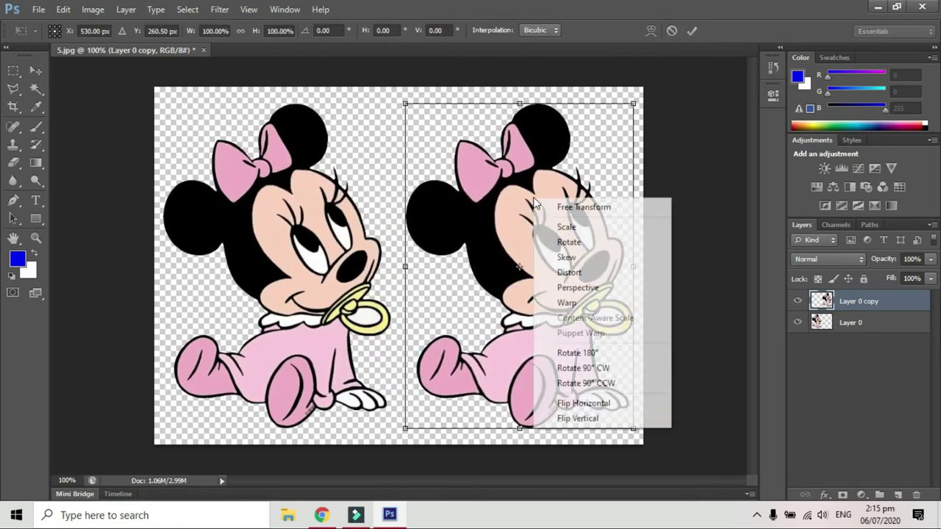
pyautogui.click(589, 403)
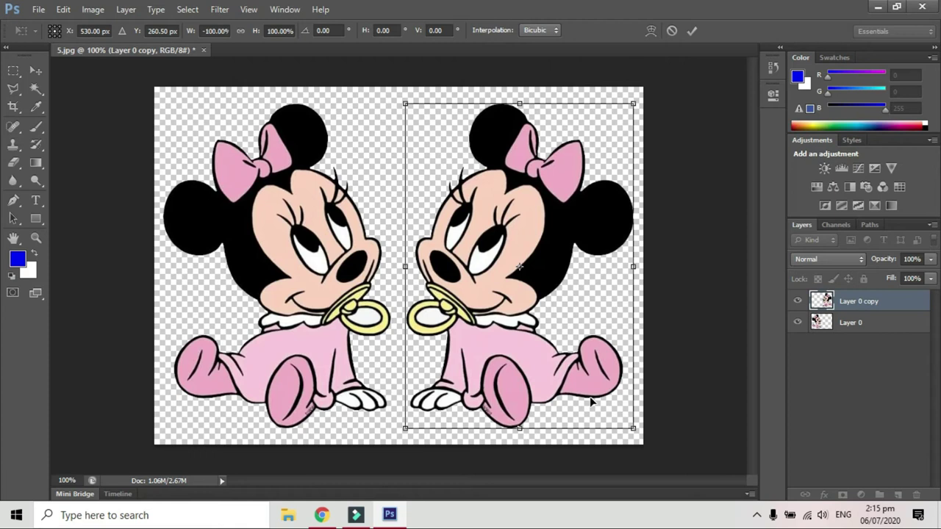
pyautogui.click(35, 69)
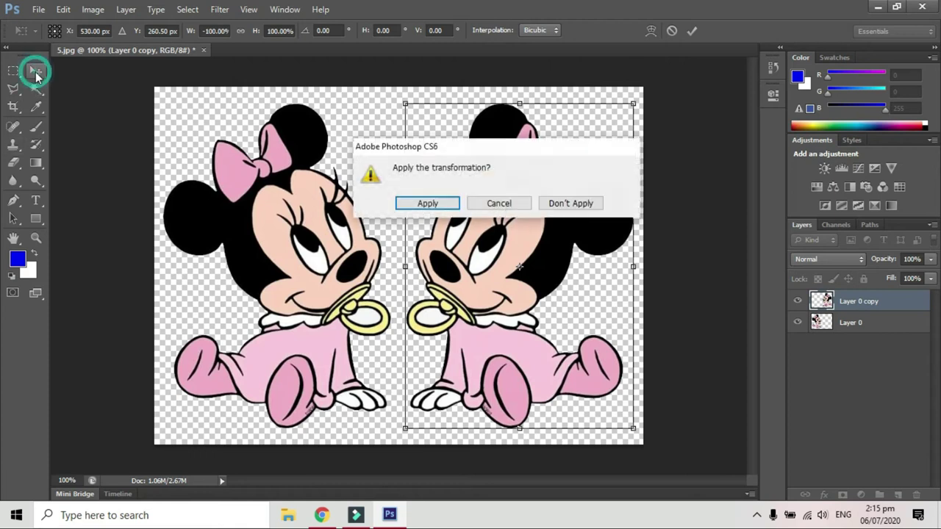
pyautogui.click(449, 204)
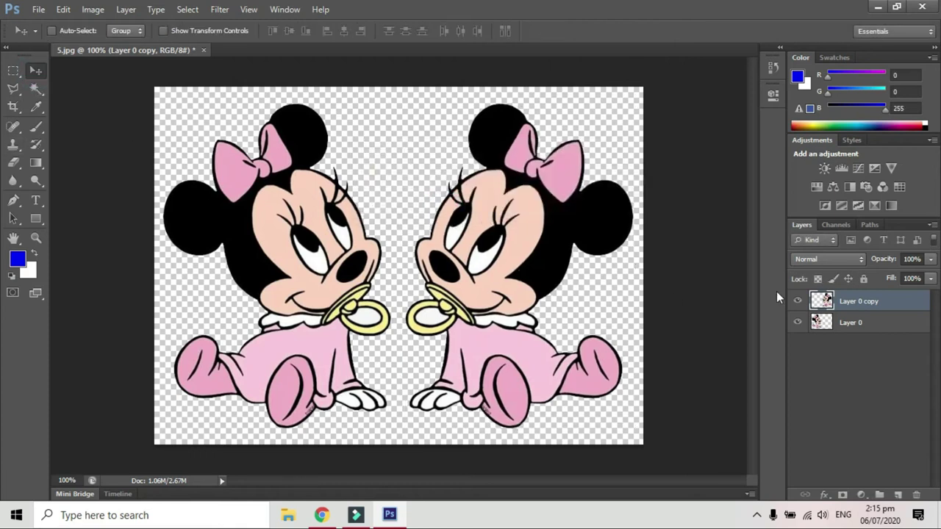
pyautogui.click(860, 323)
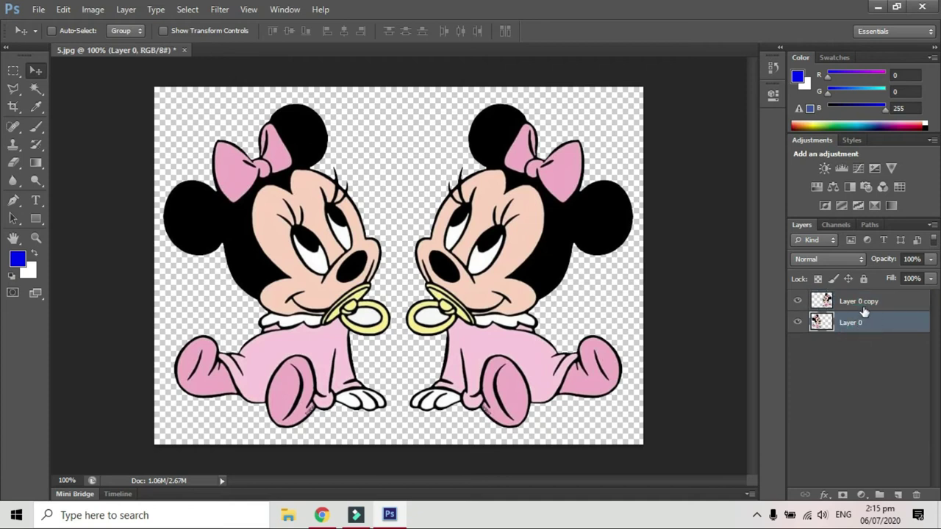
# Step: Add a new layer above Layer 0 copy and marquee the canvas's left half
pyautogui.click(865, 307)
pyautogui.moveTo(865, 306); pyautogui.dragTo(909, 498)
pyautogui.click(898, 495)
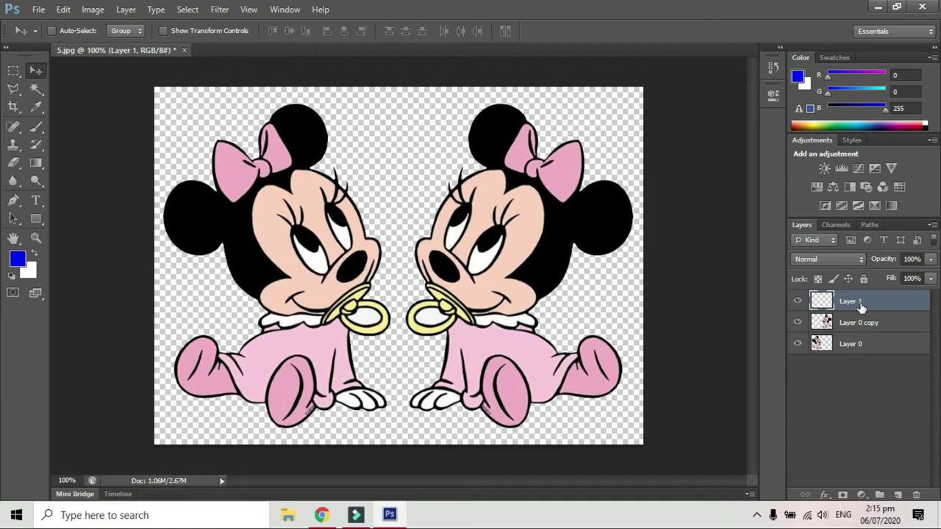
pyautogui.click(13, 71)
pyautogui.click(88, 71)
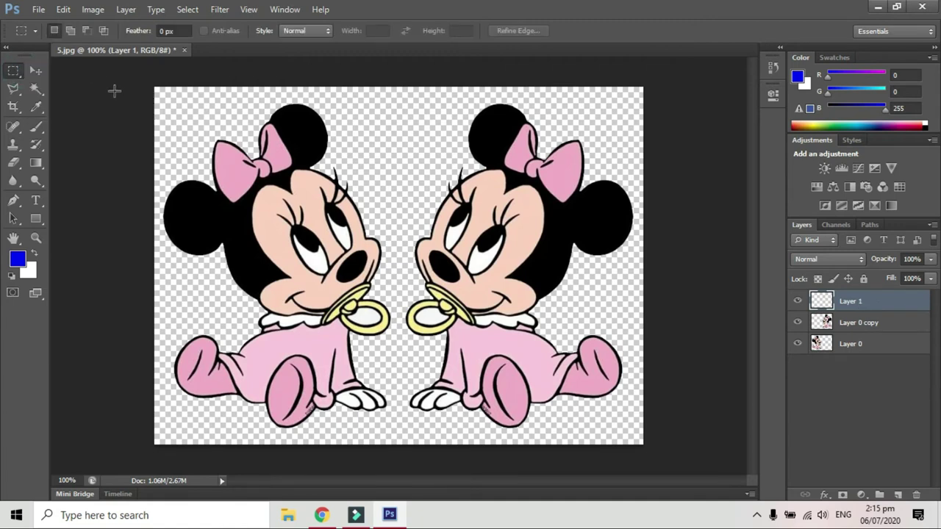
pyautogui.moveTo(140, 74); pyautogui.dragTo(401, 472)
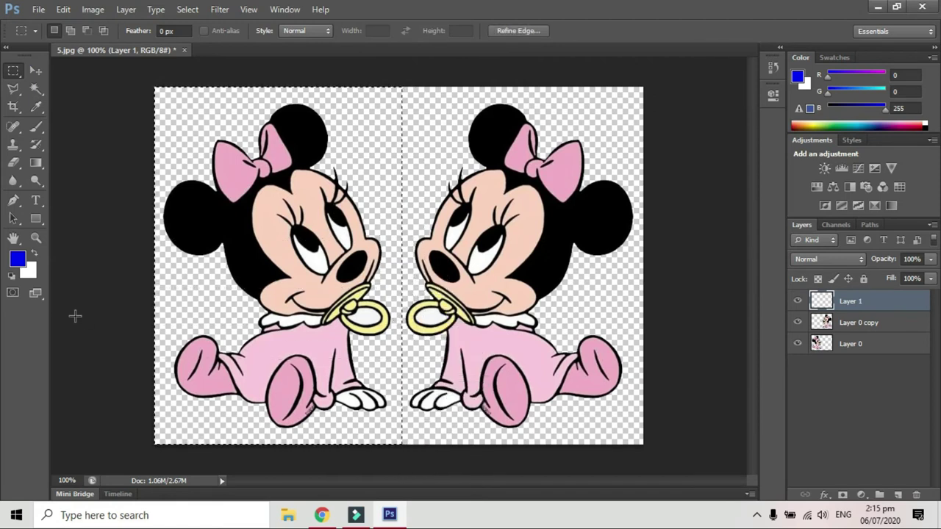
# Step: Fill the left-half selection with yellow ffc000 and deselect
pyautogui.click(17, 259)
pyautogui.moveTo(458, 287); pyautogui.dragTo(465, 295)
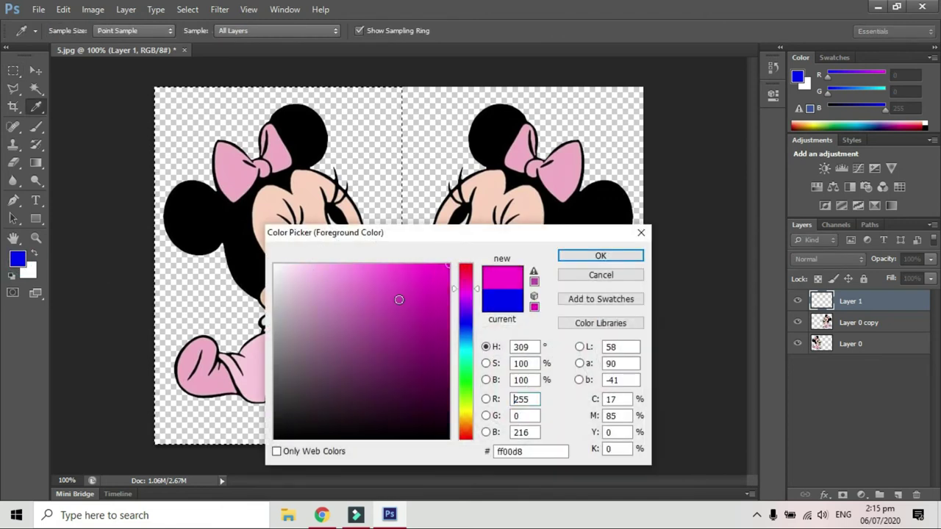
pyautogui.moveTo(470, 358); pyautogui.dragTo(472, 418)
pyautogui.click(569, 256)
pyautogui.press('m')
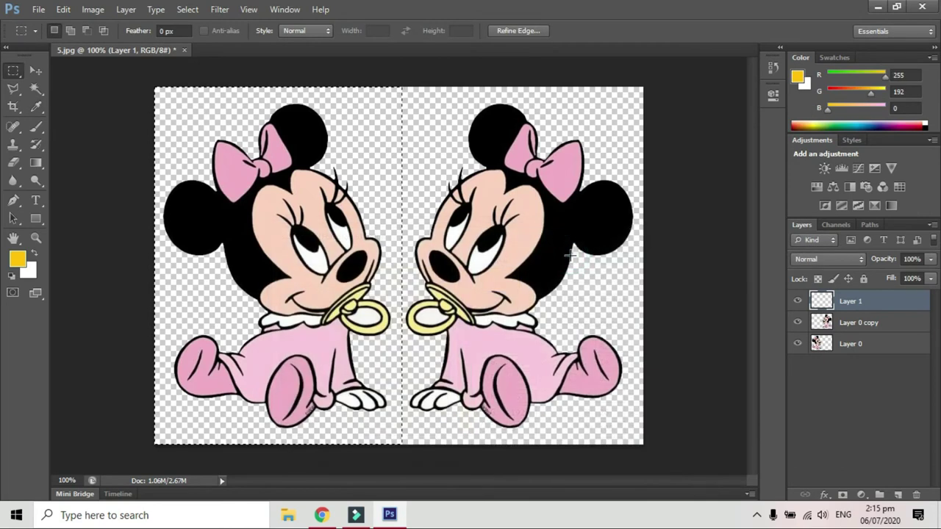
pyautogui.hotkey('alt', 'BackSpace')
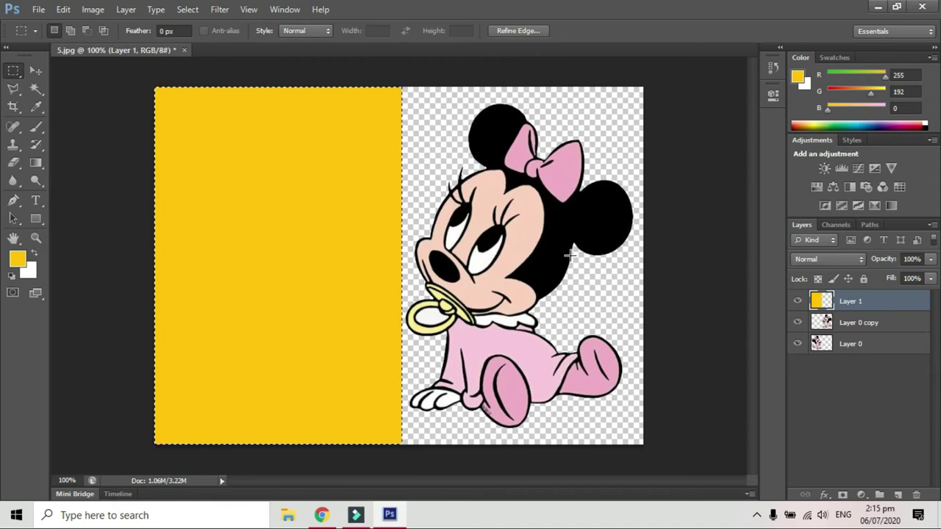
pyautogui.hotkey('ctrl', 'd')
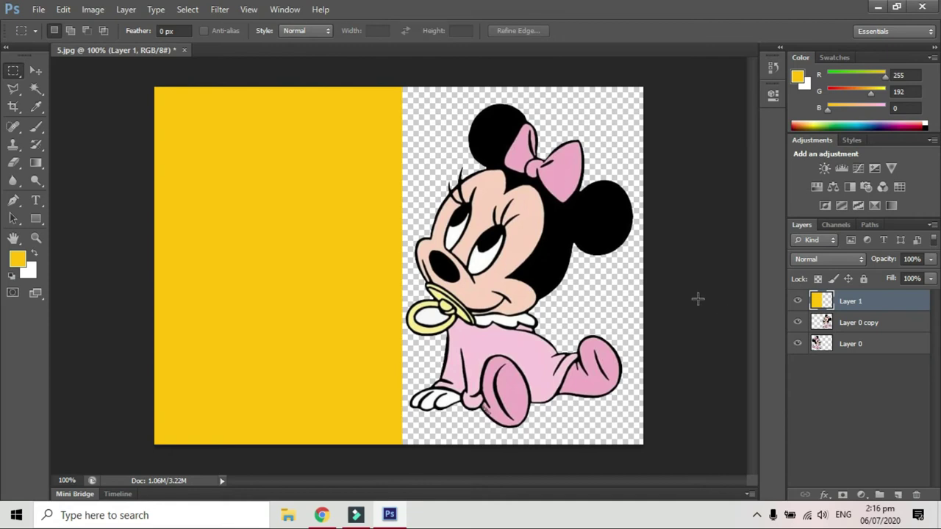
# Step: Move yellow Layer 1 below the Minnie layers, add Layer 2 and marquee the right half
pyautogui.moveTo(845, 301); pyautogui.dragTo(863, 388)
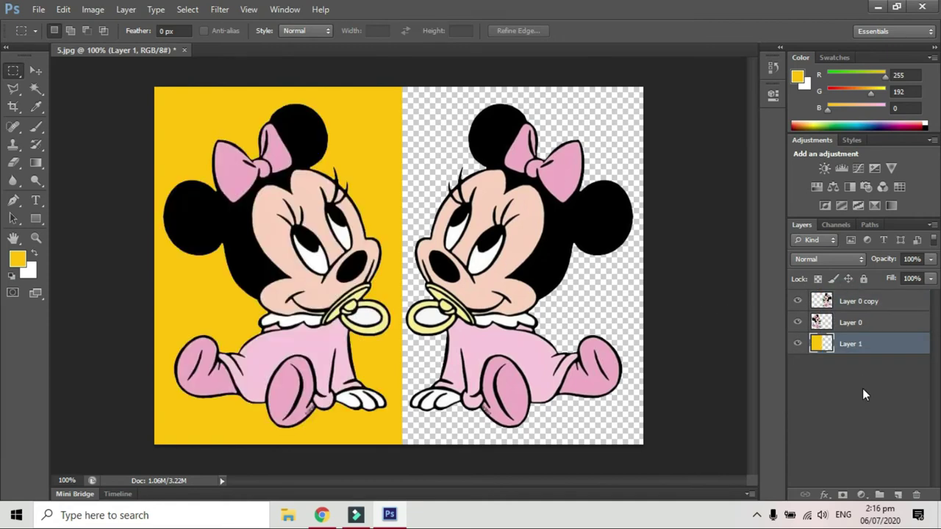
pyautogui.click(898, 494)
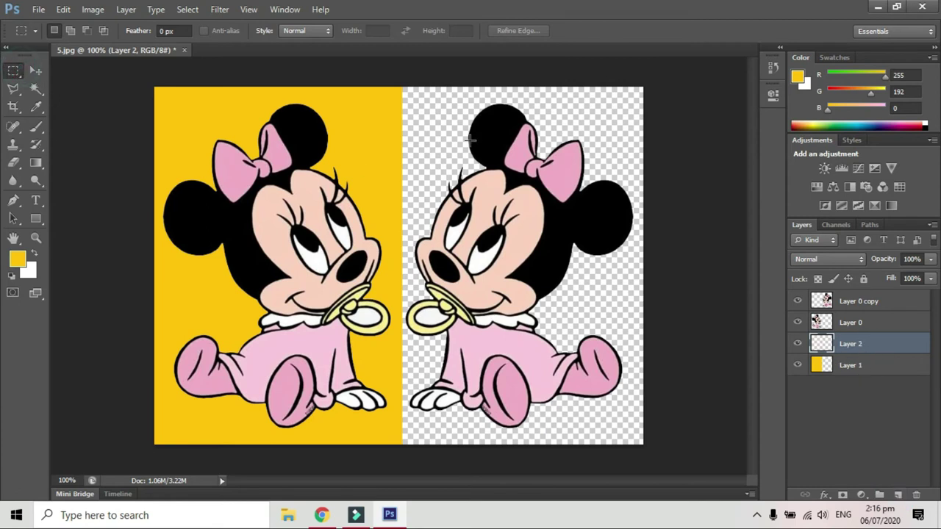
pyautogui.moveTo(403, 83); pyautogui.dragTo(689, 503)
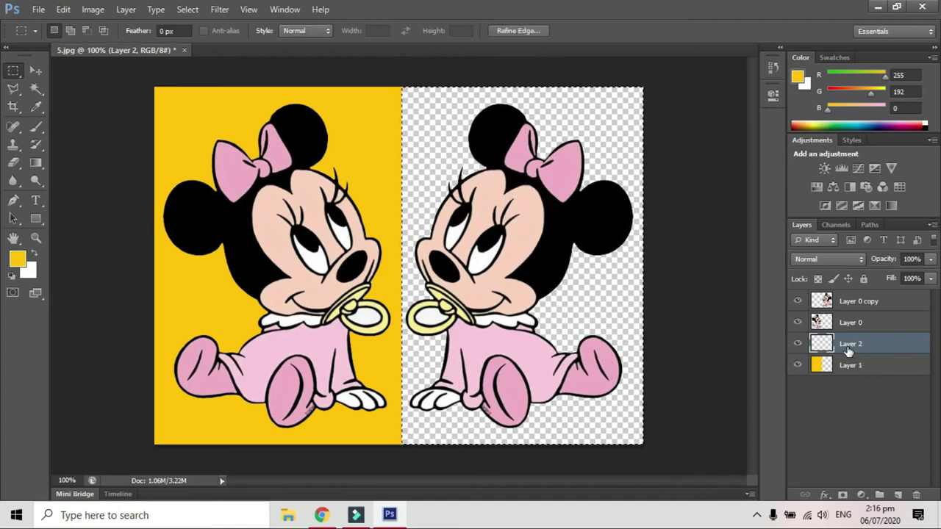
pyautogui.click(851, 345)
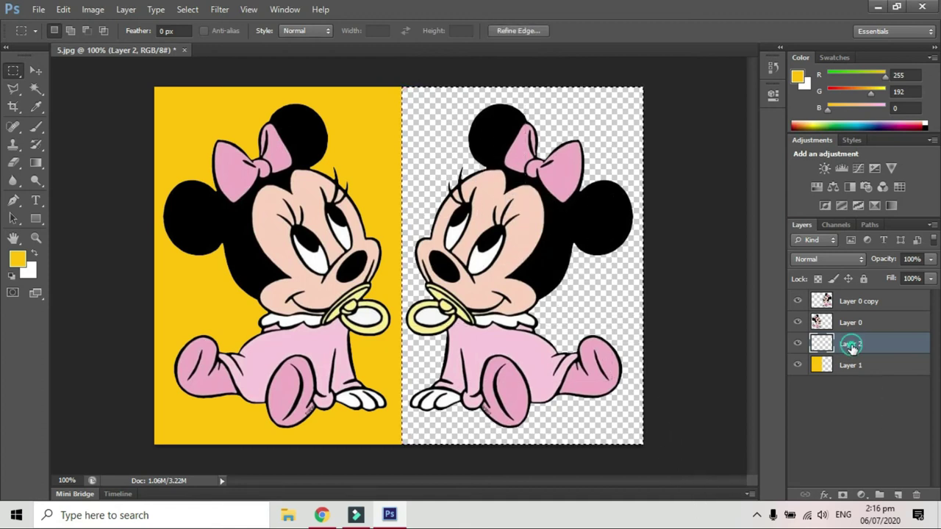
# Step: Fill the right-half selection with bright green 36ff00 and deselect
pyautogui.click(16, 259)
pyautogui.moveTo(466, 312); pyautogui.dragTo(478, 391)
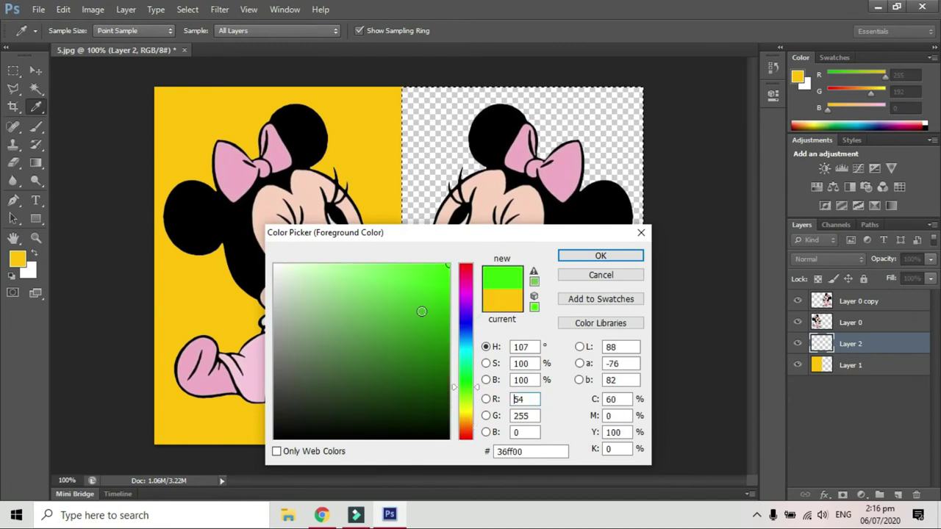
pyautogui.click(584, 256)
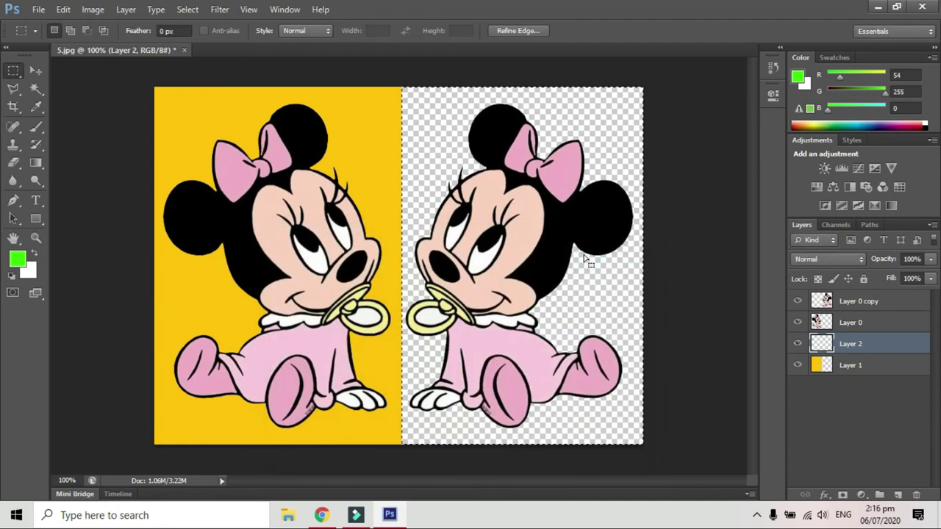
pyautogui.hotkey('alt', 'BackSpace')
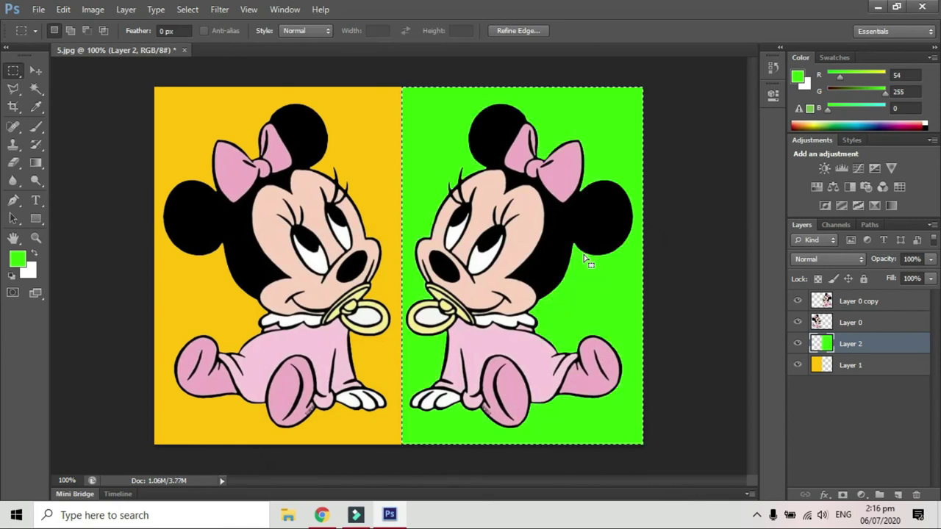
pyautogui.hotkey('ctrl', 'd')
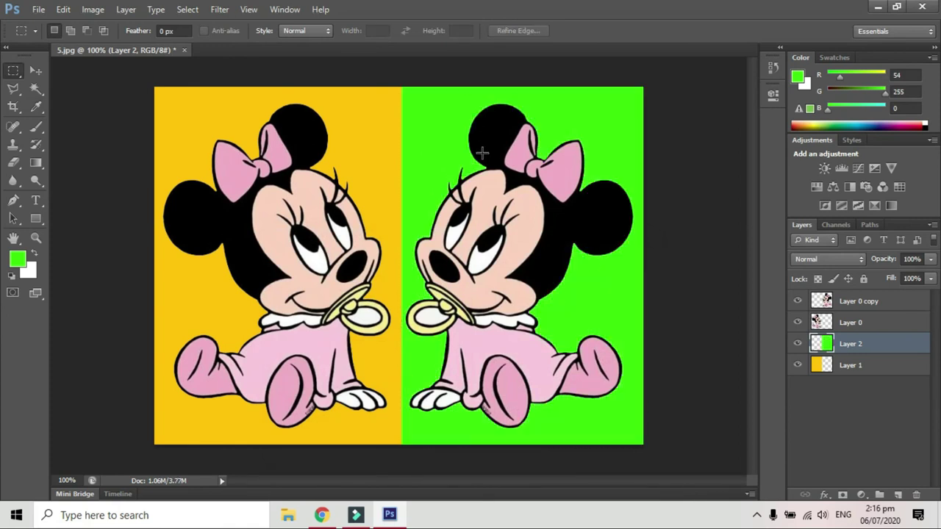
pyautogui.click(878, 323)
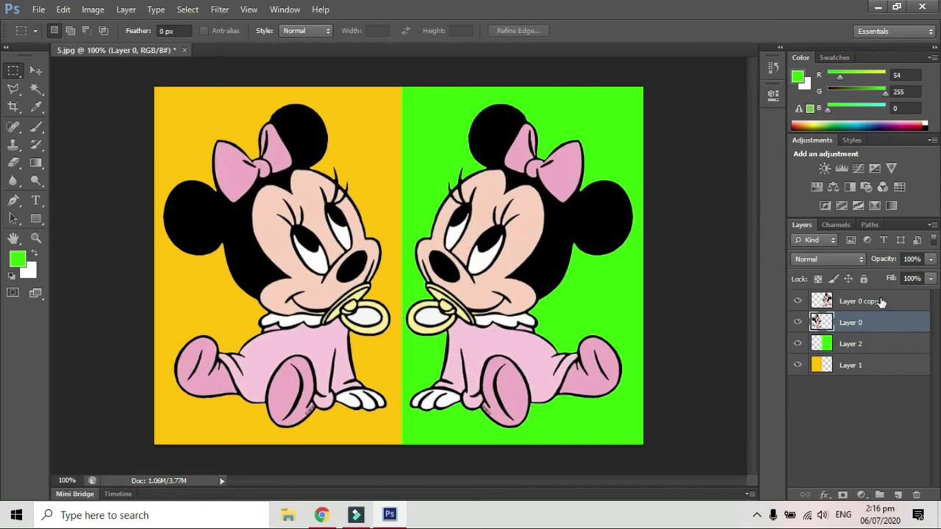
pyautogui.click(879, 302)
pyautogui.click(864, 343)
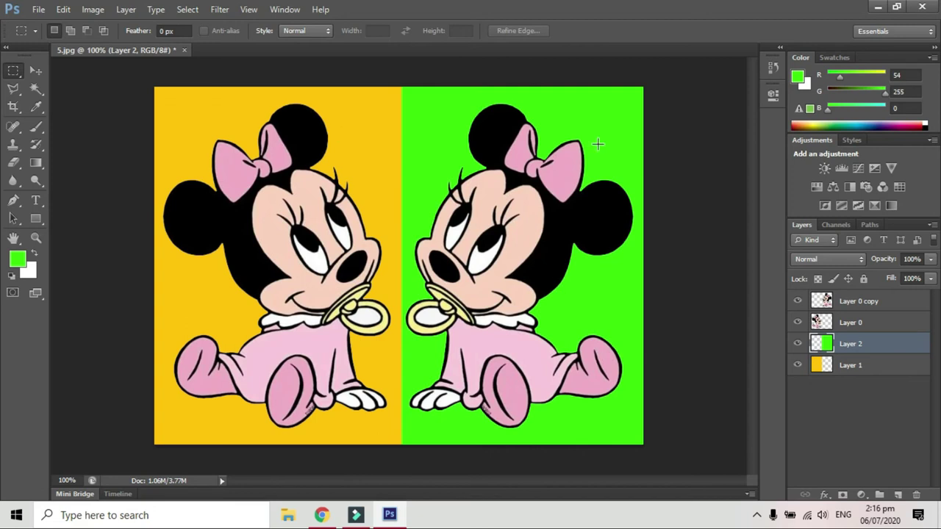
pyautogui.click(35, 70)
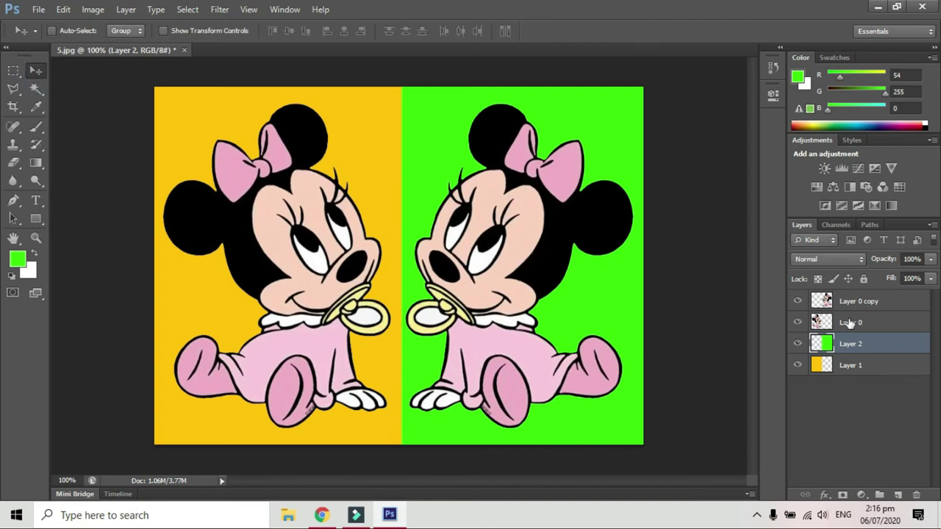
# Step: Add a layer above Layer 0 copy and start near-black (010101) text at the top centre
pyautogui.click(886, 303)
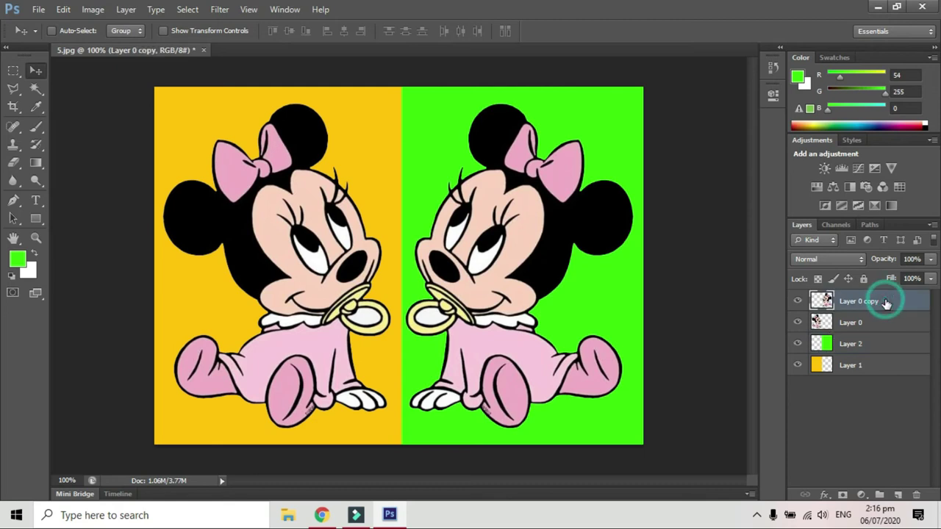
pyautogui.click(898, 496)
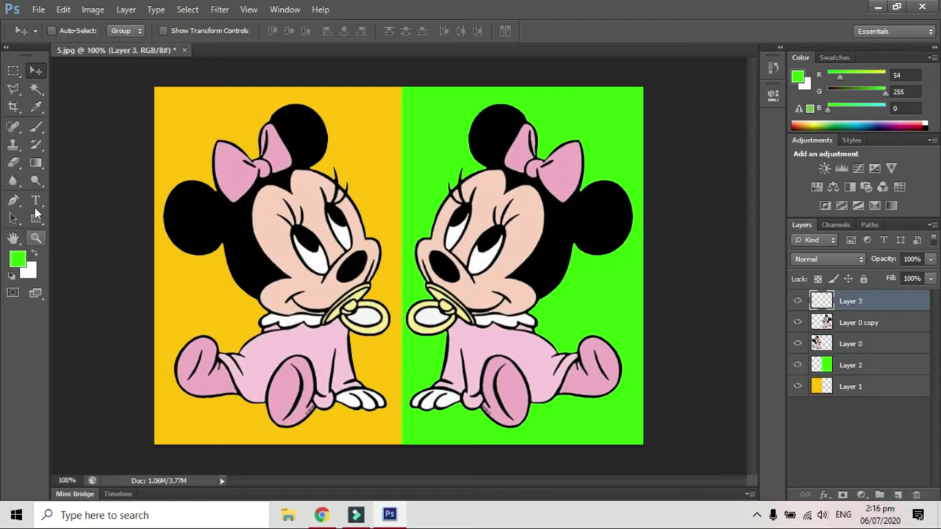
pyautogui.press('t')
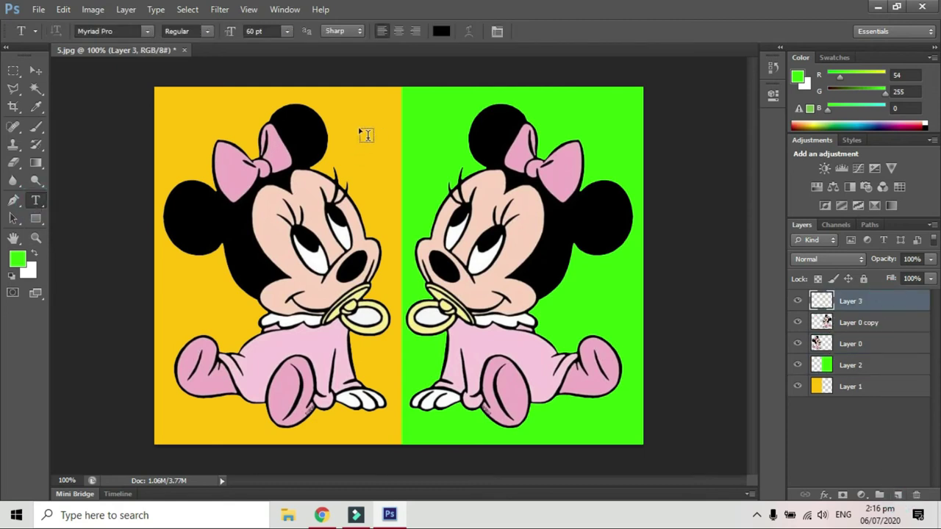
pyautogui.click(350, 139)
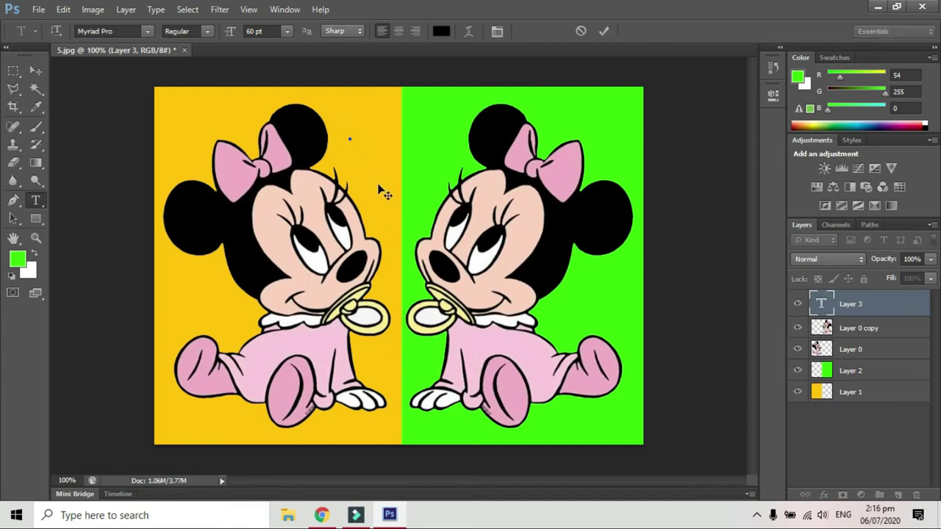
pyautogui.click(16, 258)
pyautogui.click(189, 430)
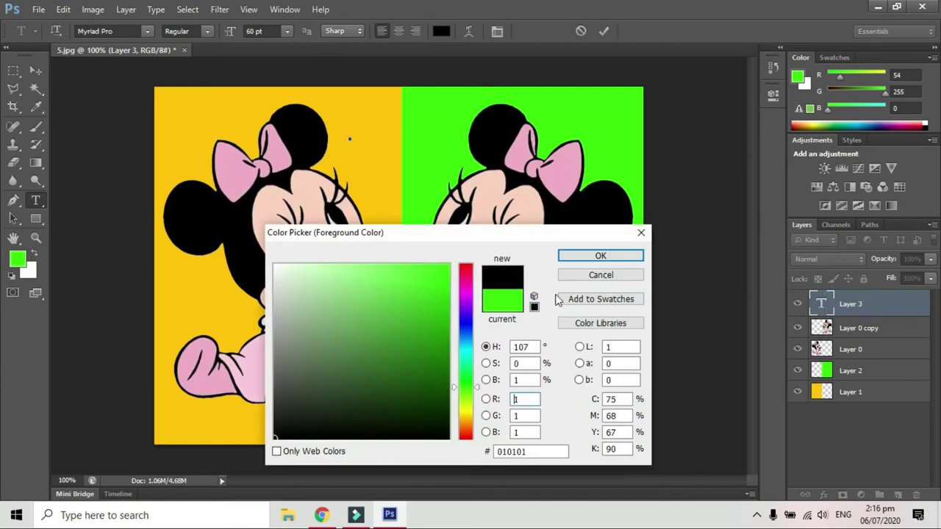
pyautogui.click(581, 256)
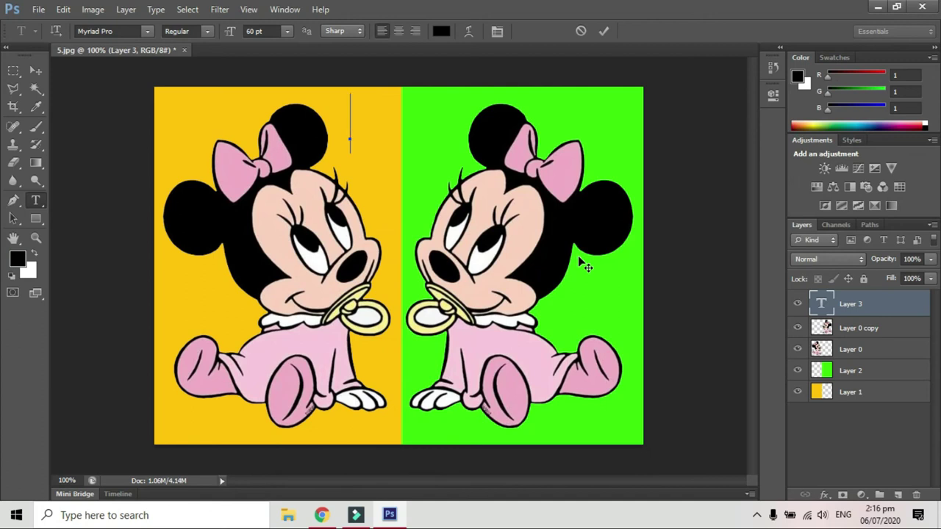
# Step: Type 'Love', nudge it into place, and add an empty layer above it
pyautogui.write('Love')
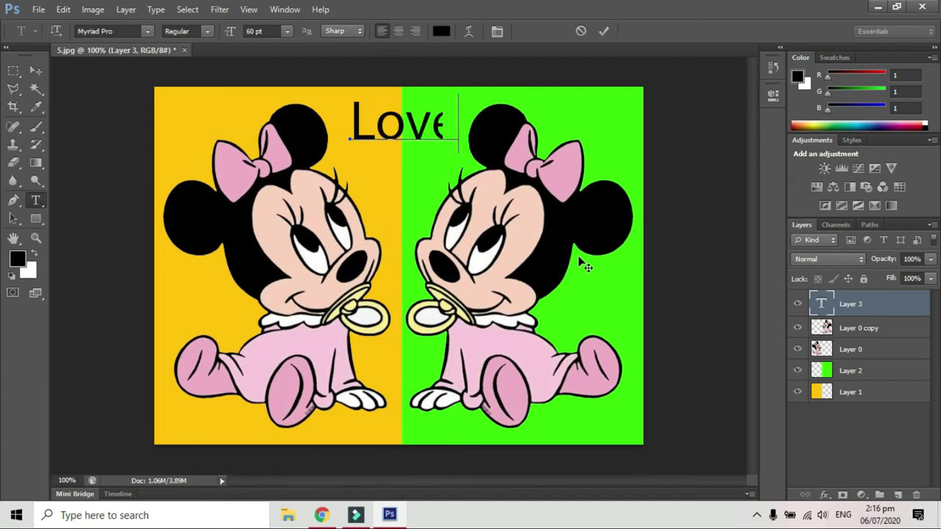
pyautogui.click(36, 70)
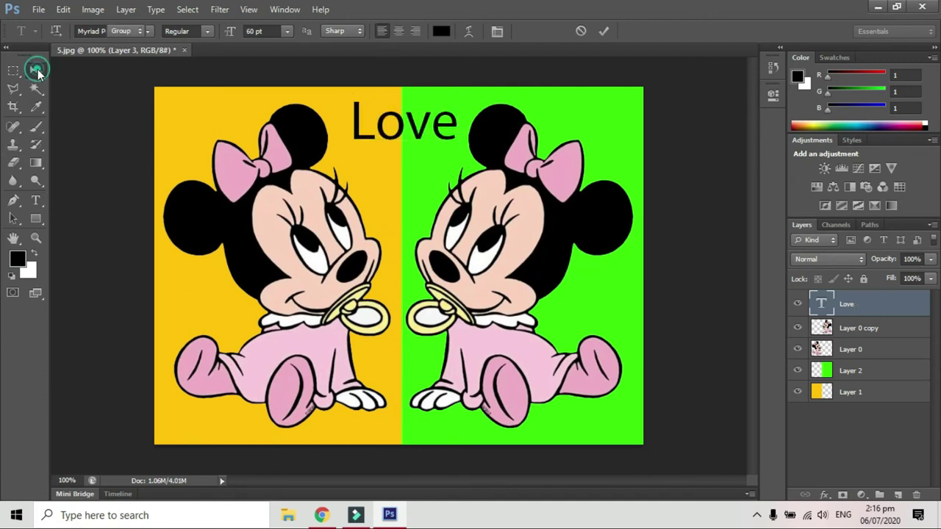
pyautogui.moveTo(387, 136); pyautogui.dragTo(380, 159)
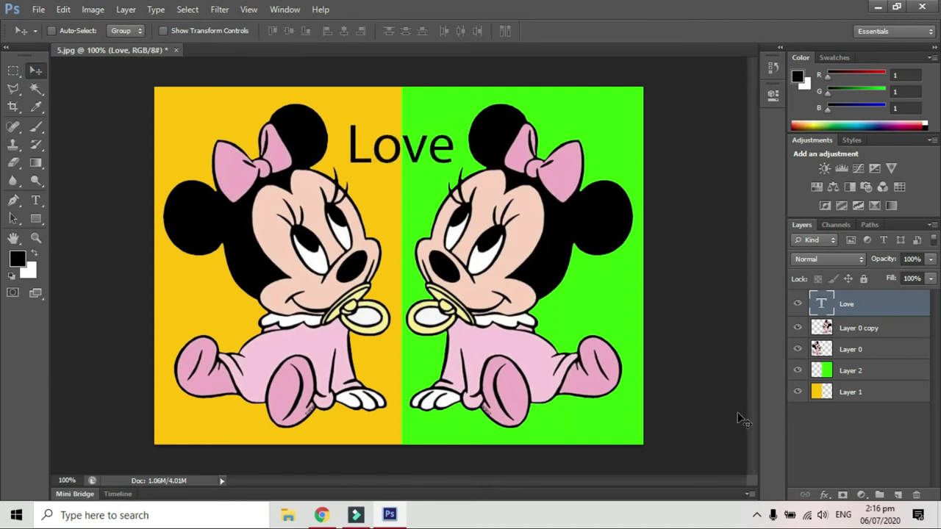
pyautogui.click(900, 494)
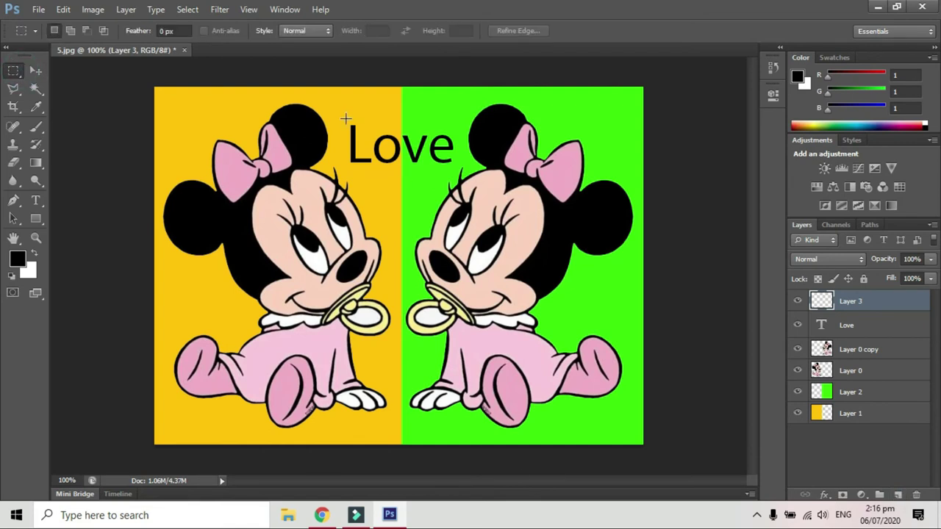
# Step: Fill a box around 'Love' with red ff0000 and move that layer below the text
pyautogui.moveTo(391, 162); pyautogui.dragTo(458, 169)
pyautogui.click(19, 261)
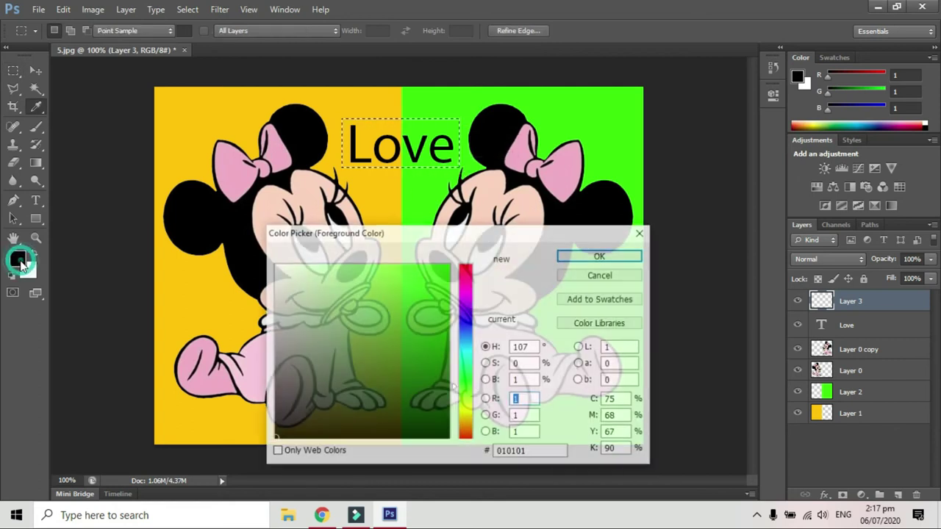
pyautogui.moveTo(466, 298); pyautogui.dragTo(466, 263)
pyautogui.moveTo(387, 300); pyautogui.dragTo(544, 261)
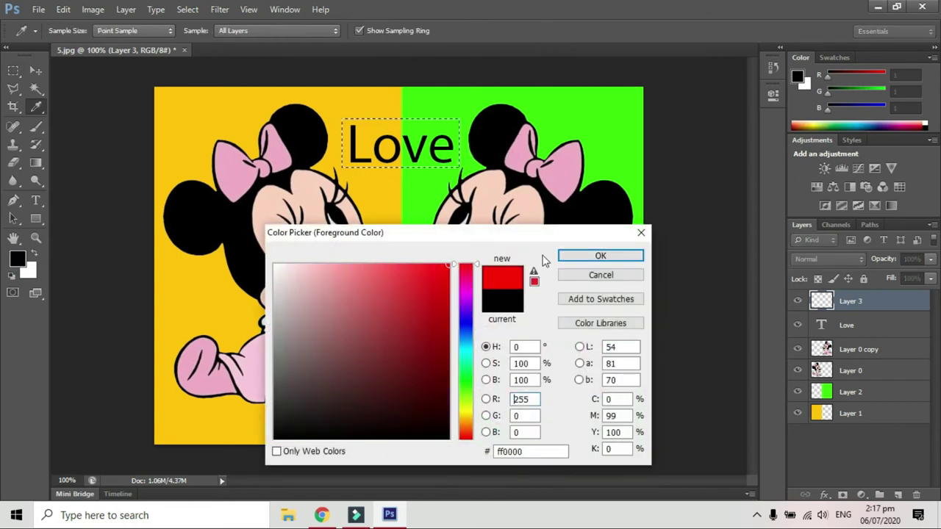
pyautogui.click(580, 254)
pyautogui.hotkey('alt', 'BackSpace')
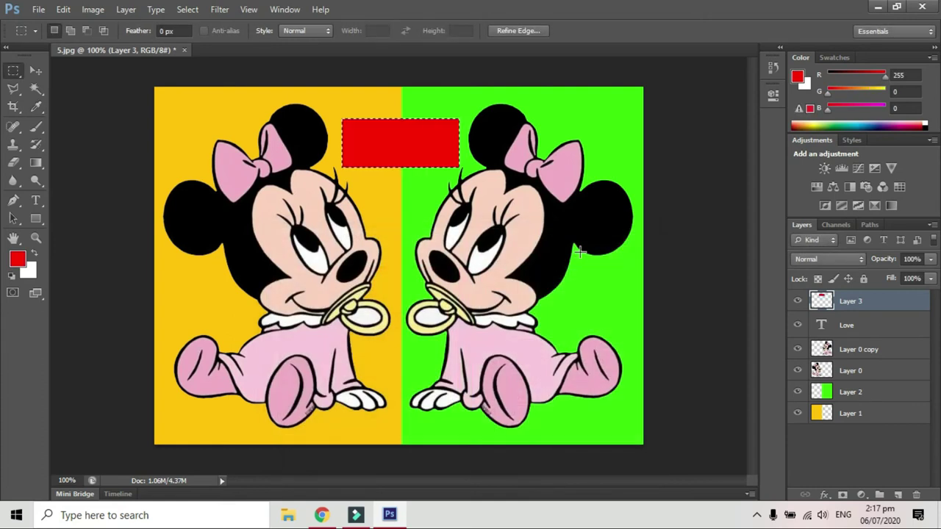
pyautogui.hotkey('ctrl', 'd')
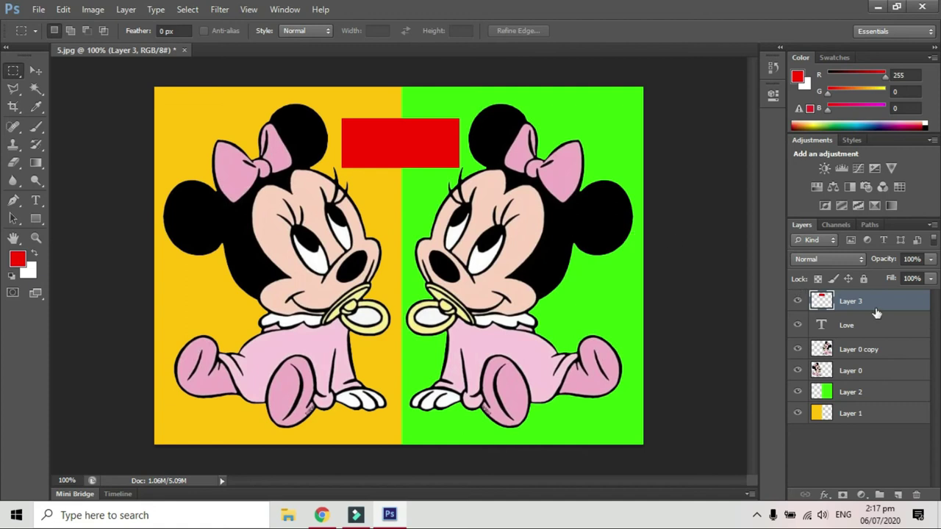
pyautogui.moveTo(869, 302); pyautogui.dragTo(870, 337)
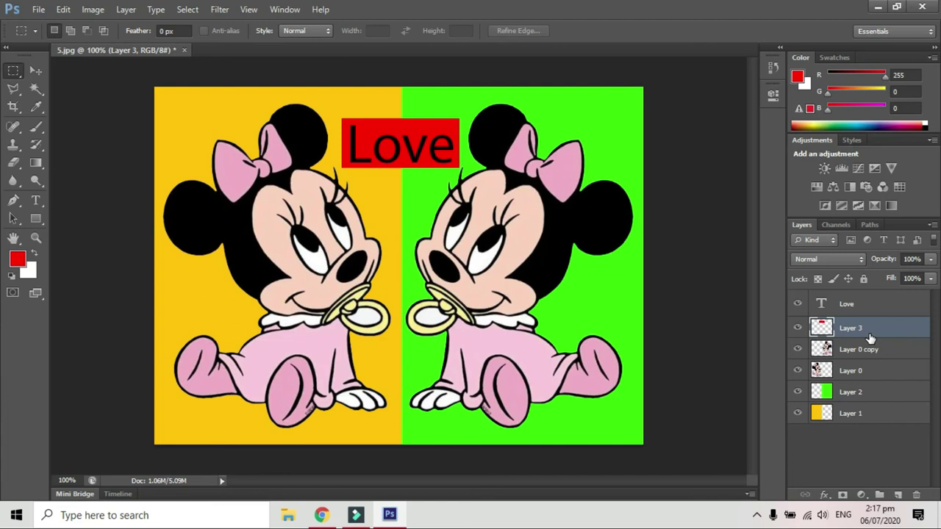
# Step: Open the blonde woman photo 6.jpg
pyautogui.click(38, 9)
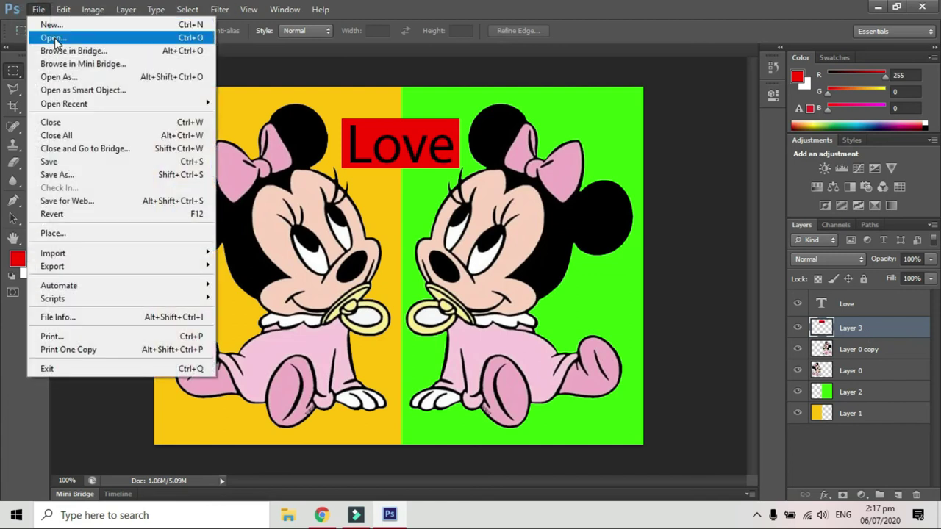
pyautogui.click(46, 36)
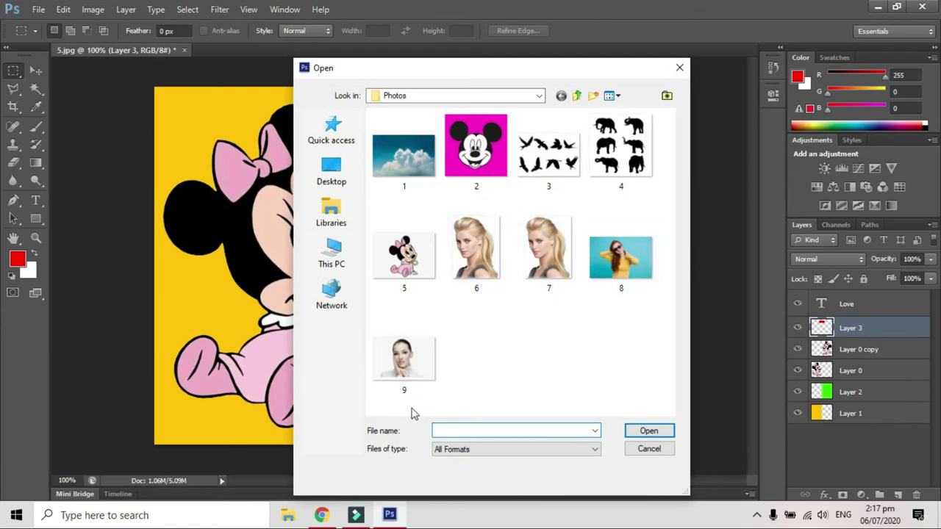
pyautogui.click(485, 257)
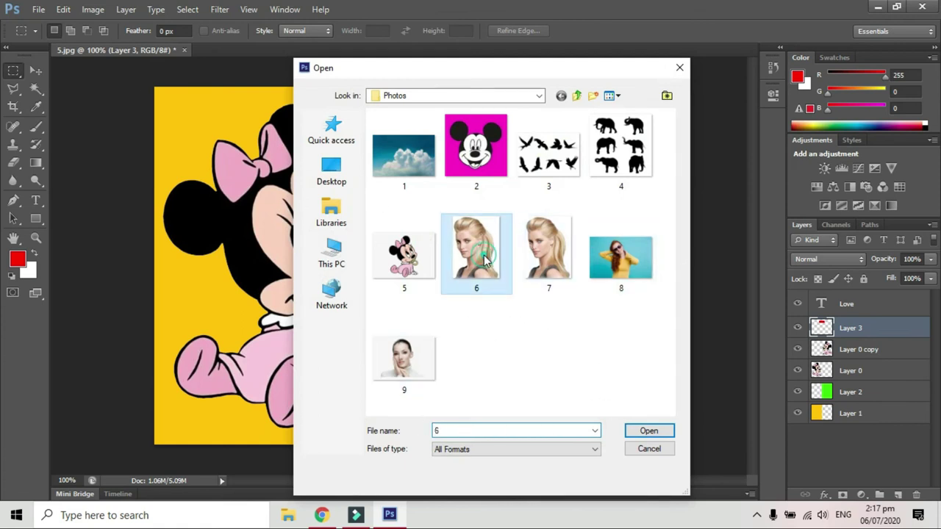
pyautogui.click(646, 431)
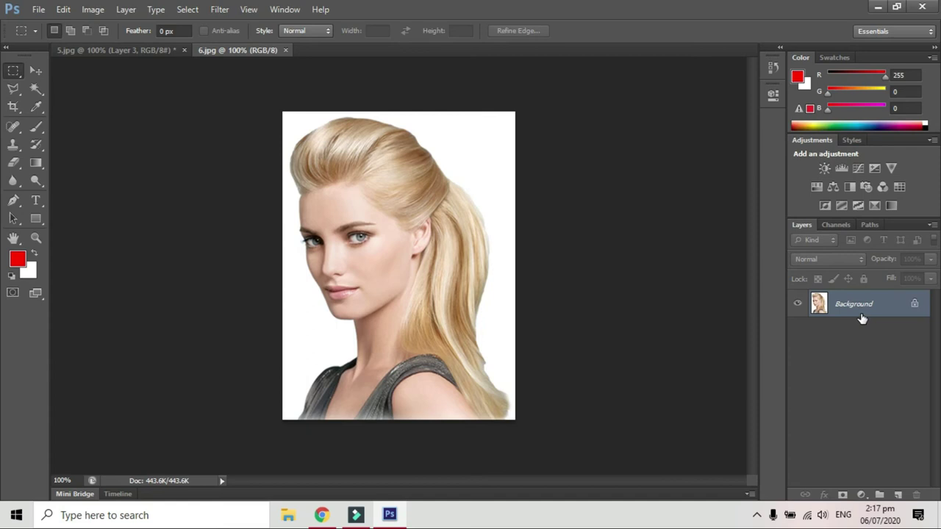
# Step: Unlock its Background as Layer 0 and Magic Wand the white backdrop
pyautogui.doubleClick(830, 318)
pyautogui.click(570, 163)
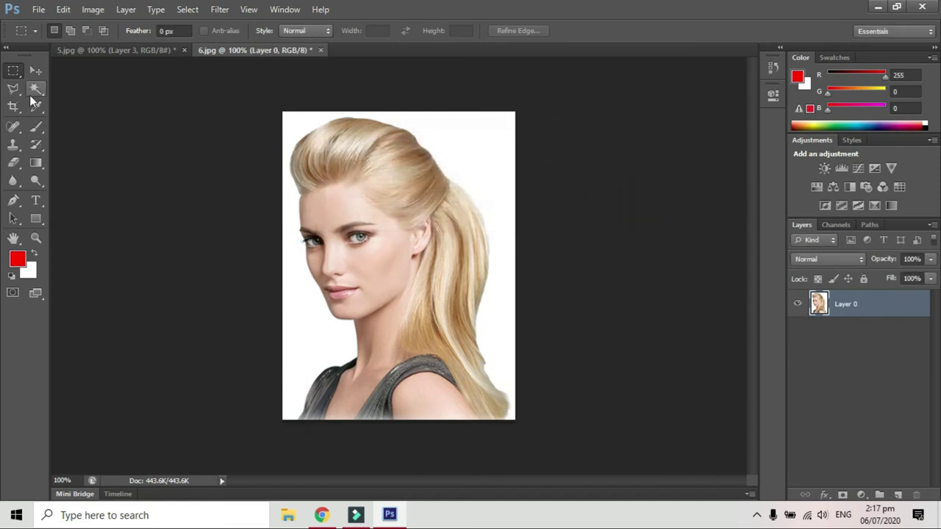
pyautogui.click(36, 88)
pyautogui.click(81, 101)
pyautogui.click(485, 153)
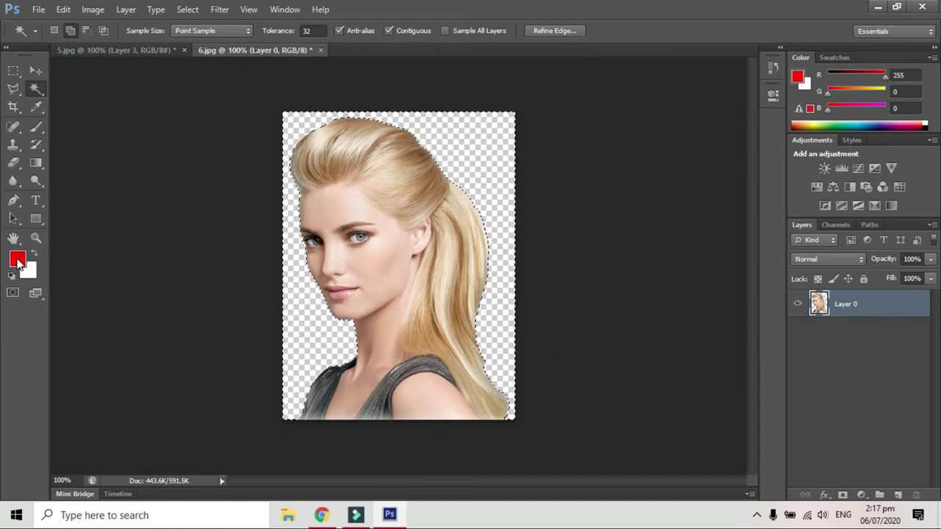
# Step: Fill the selected background with pure red and deselect
pyautogui.click(18, 260)
pyautogui.moveTo(421, 315)
pyautogui.mouseDown()
pyautogui.moveTo(446, 269)
pyautogui.moveTo(366, 336)
pyautogui.moveTo(474, 253)
pyautogui.mouseUp()
pyautogui.click(467, 287)
pyautogui.moveTo(467, 289); pyautogui.dragTo(468, 263)
pyautogui.click(594, 255)
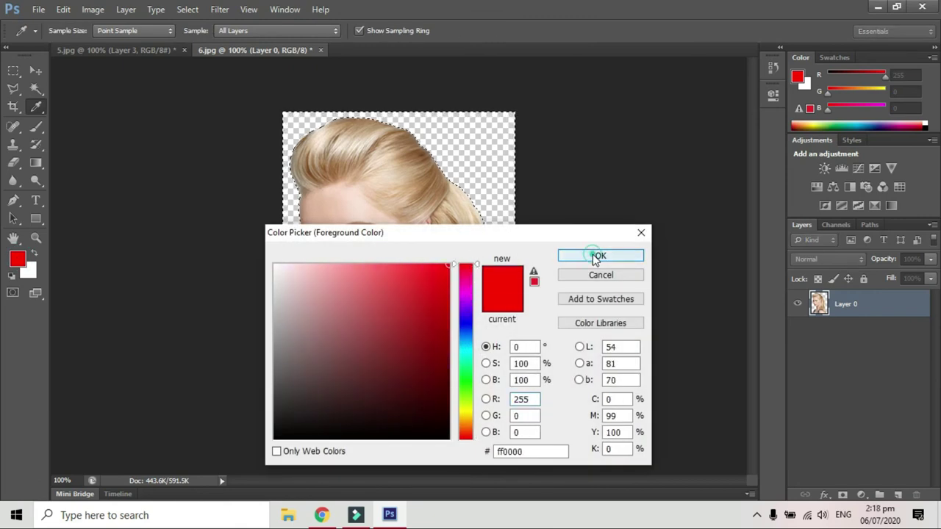
pyautogui.hotkey('alt', 'BackSpace')
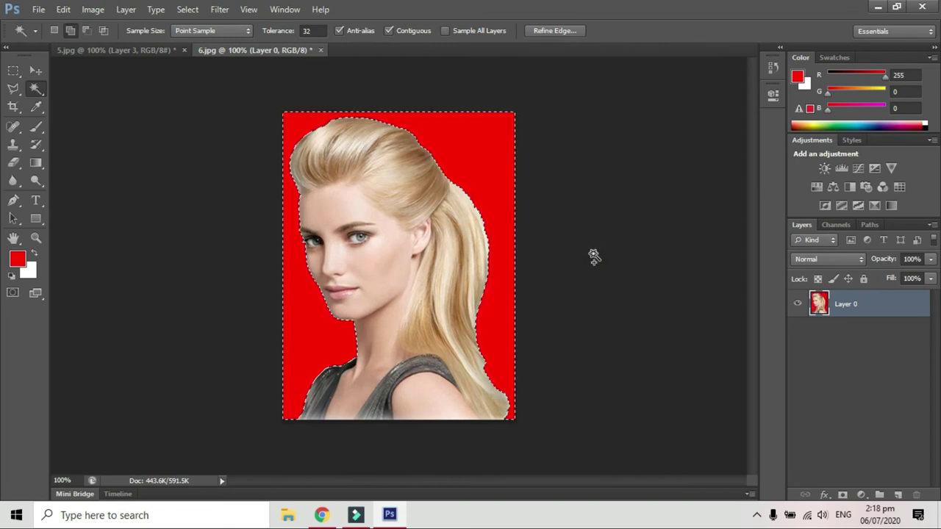
pyautogui.hotkey('ctrl', 'd')
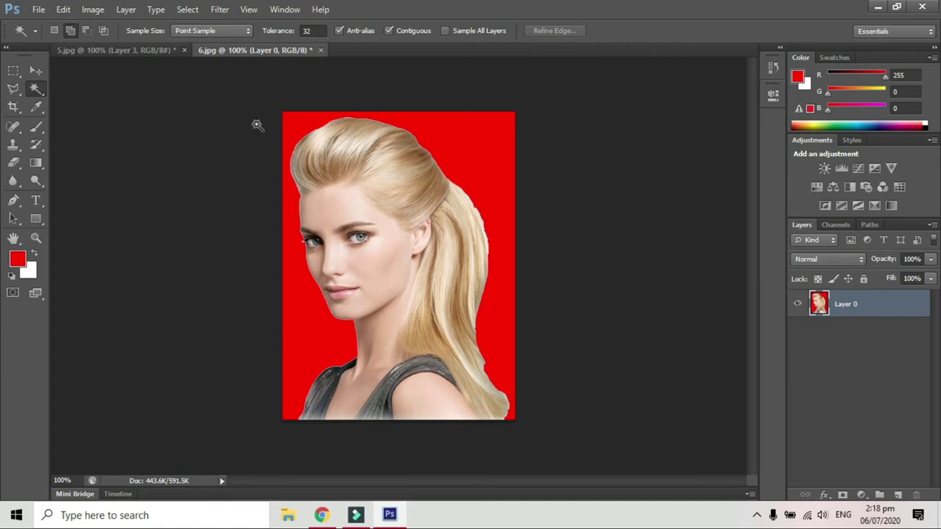
# Step: Close 6.jpg without saving its changes
pyautogui.click(320, 50)
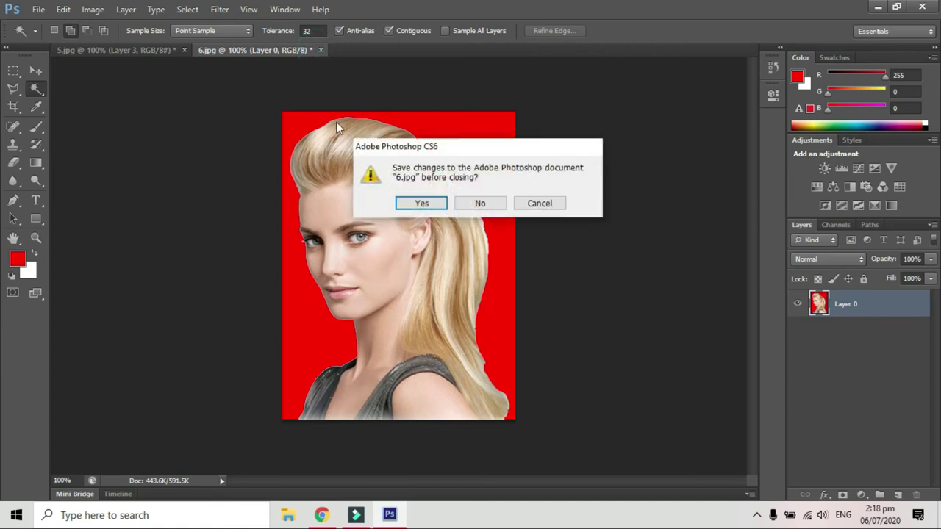
pyautogui.click(494, 209)
pyautogui.click(38, 9)
# Step: Open photo 8.jpg of the woman in yellow and unlock its Background as Layer 0
pyautogui.click(47, 33)
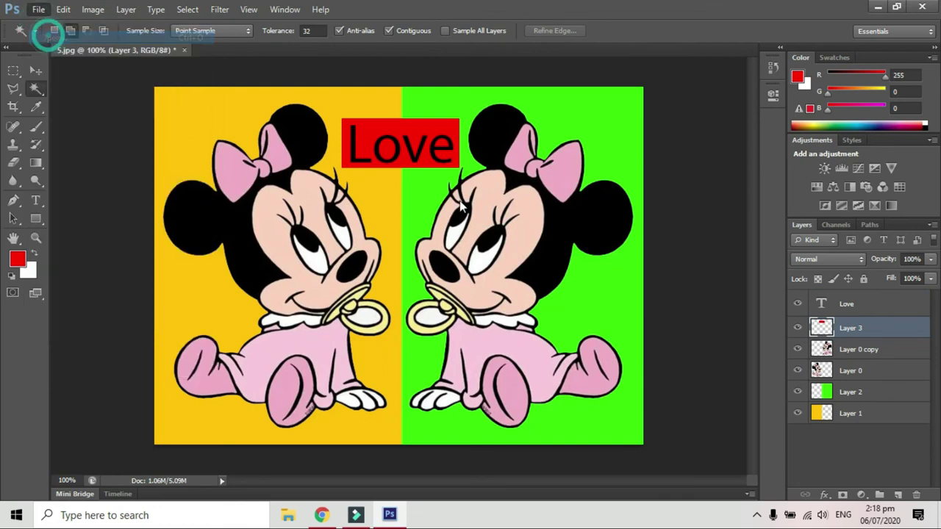
pyautogui.click(635, 269)
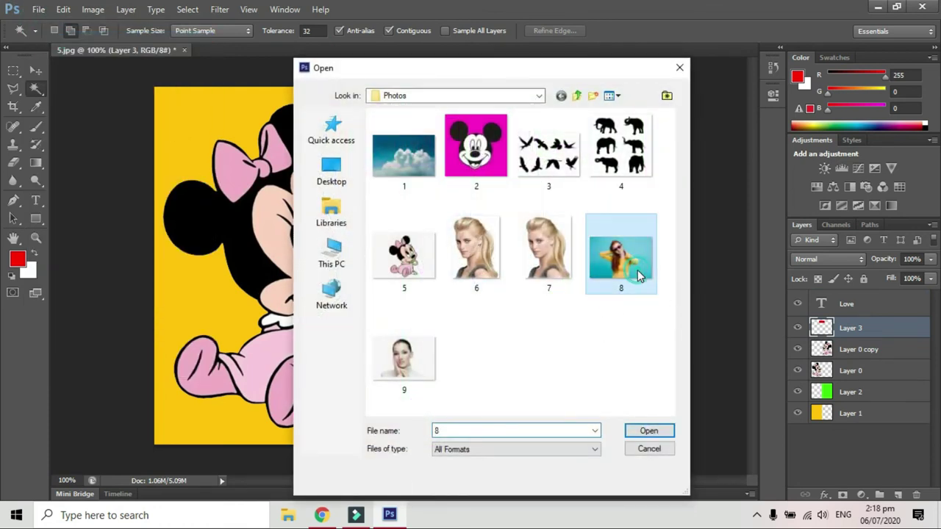
pyautogui.click(665, 430)
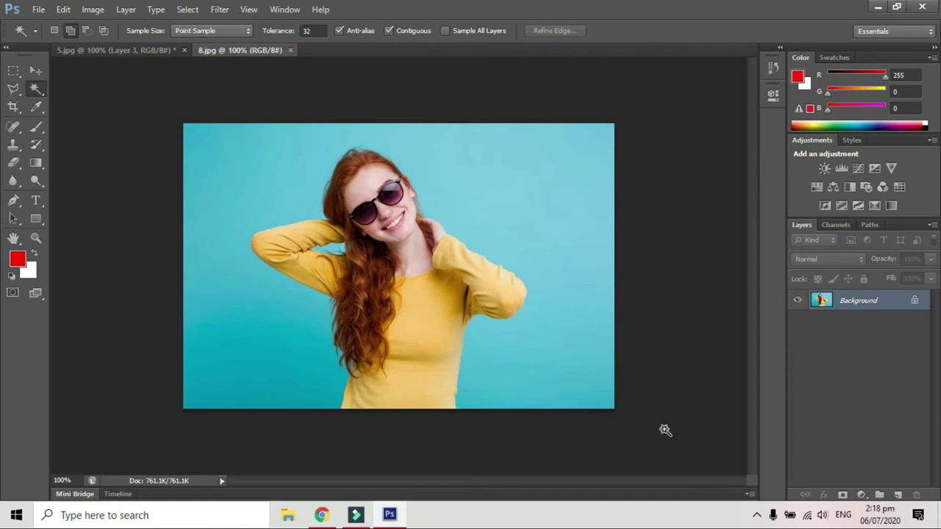
pyautogui.doubleClick(891, 307)
pyautogui.click(581, 164)
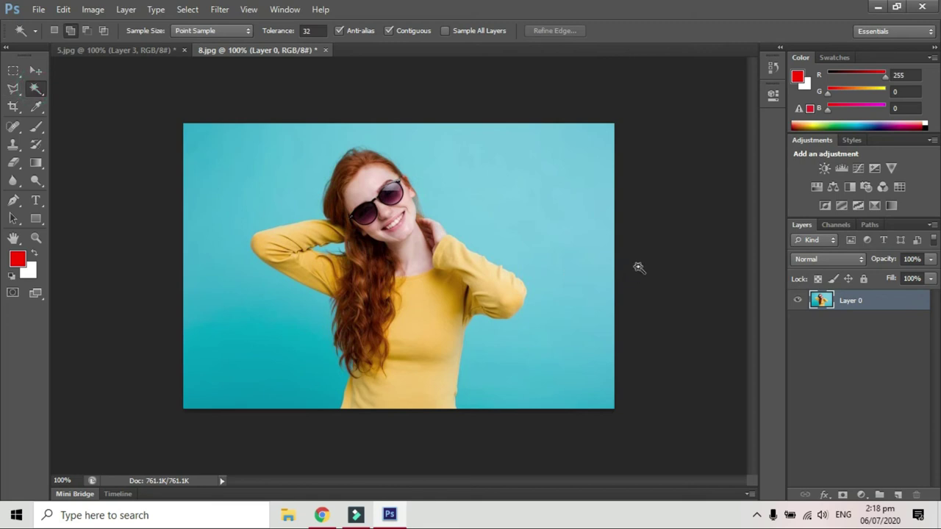
# Step: Magic Wand the cyan backdrop, adding the upper-left, lower-left, lower-right and left areas
pyautogui.click(533, 186)
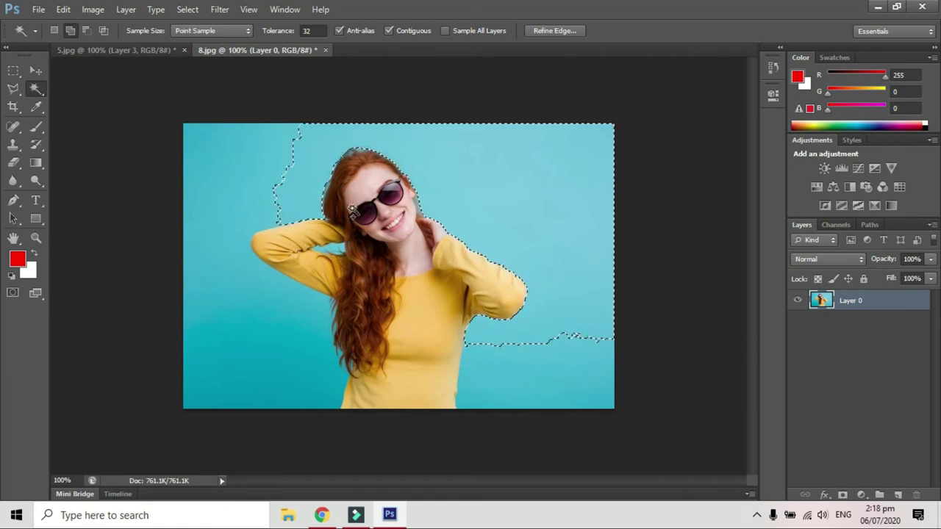
pyautogui.click(70, 30)
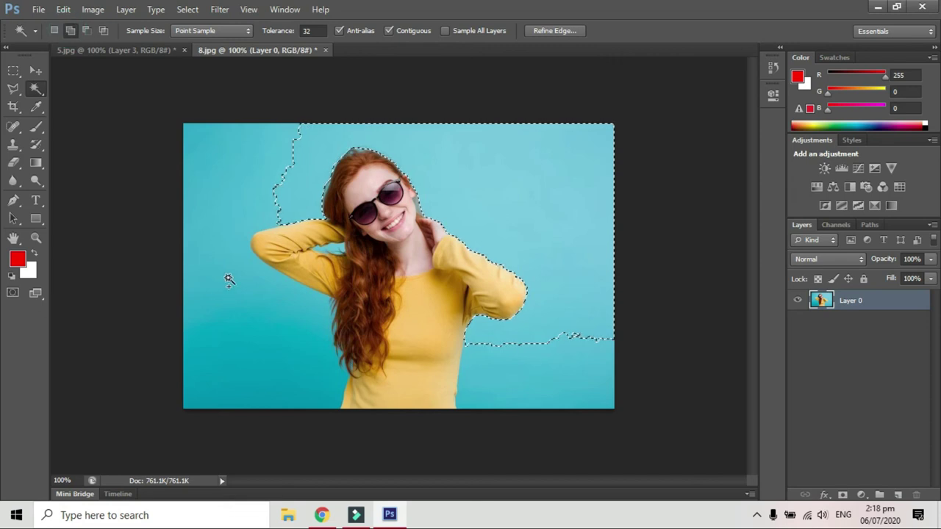
pyautogui.click(220, 189)
pyautogui.click(293, 361)
pyautogui.click(523, 369)
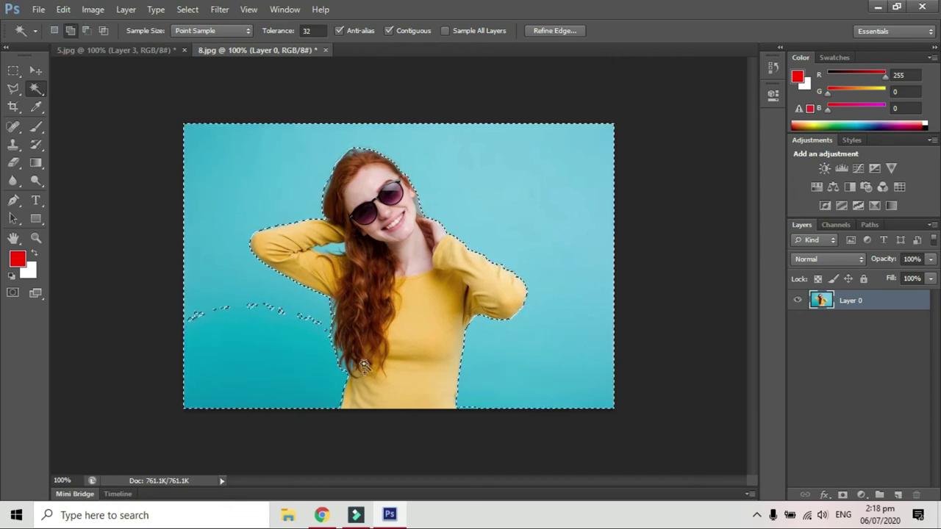
pyautogui.click(196, 316)
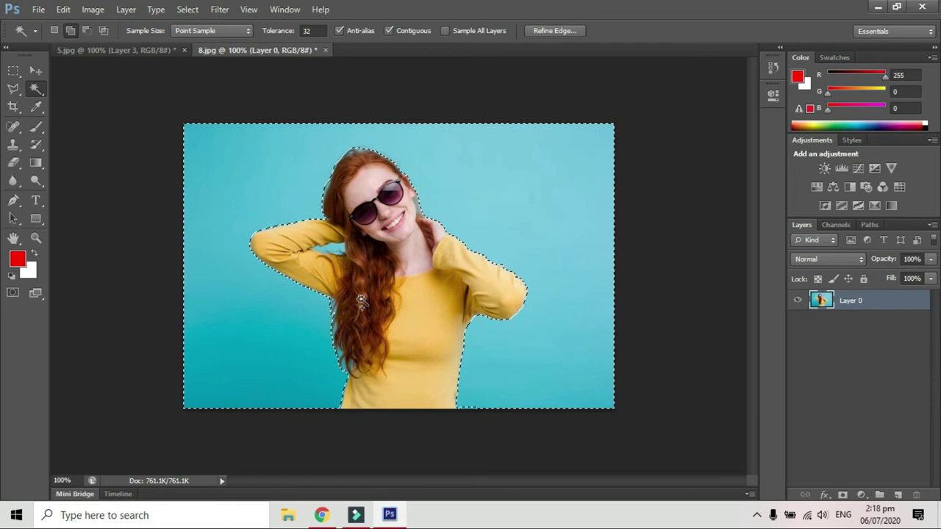
# Step: At 200% zoom, add the cyan gaps between the hair strands and arm to the selection
pyautogui.hotkey('ctrl', '+')
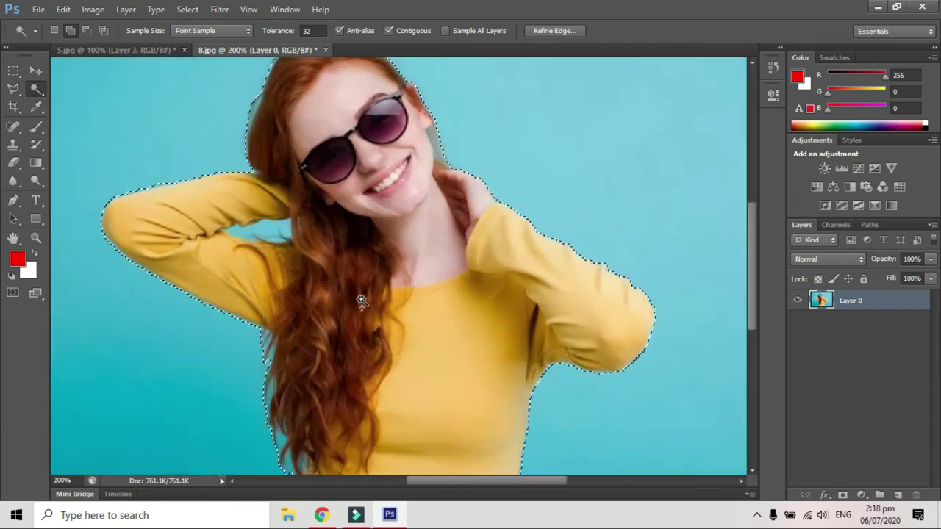
pyautogui.moveTo(368, 384); pyautogui.dragTo(475, 189)
pyautogui.moveTo(357, 301); pyautogui.dragTo(247, 331)
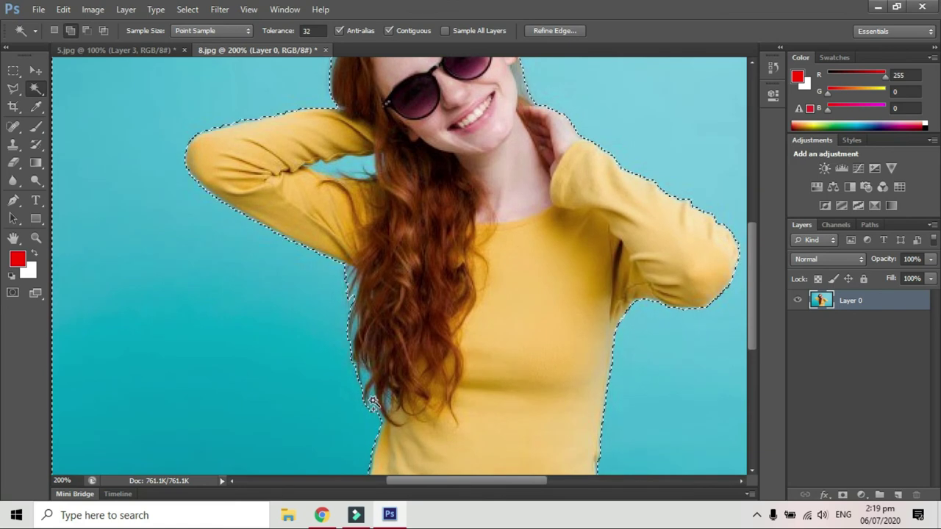
pyautogui.click(352, 345)
pyautogui.click(354, 289)
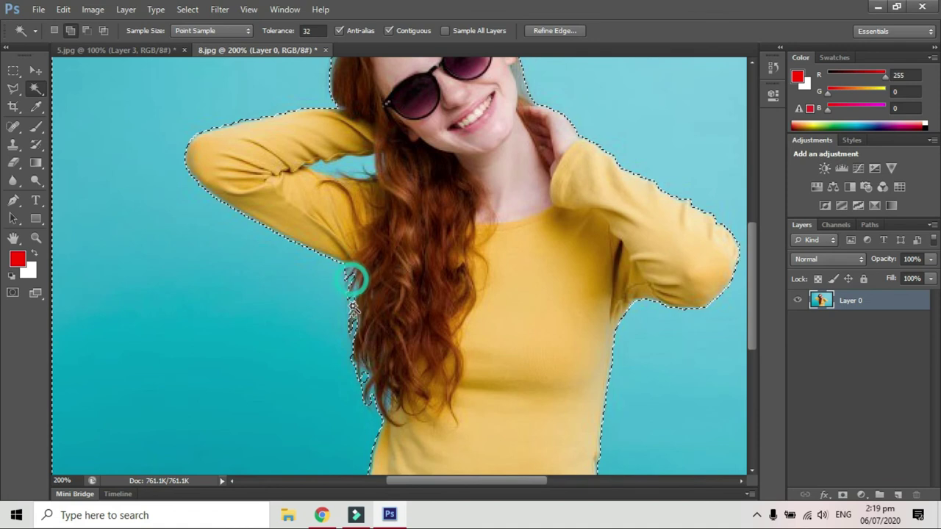
pyautogui.click(364, 372)
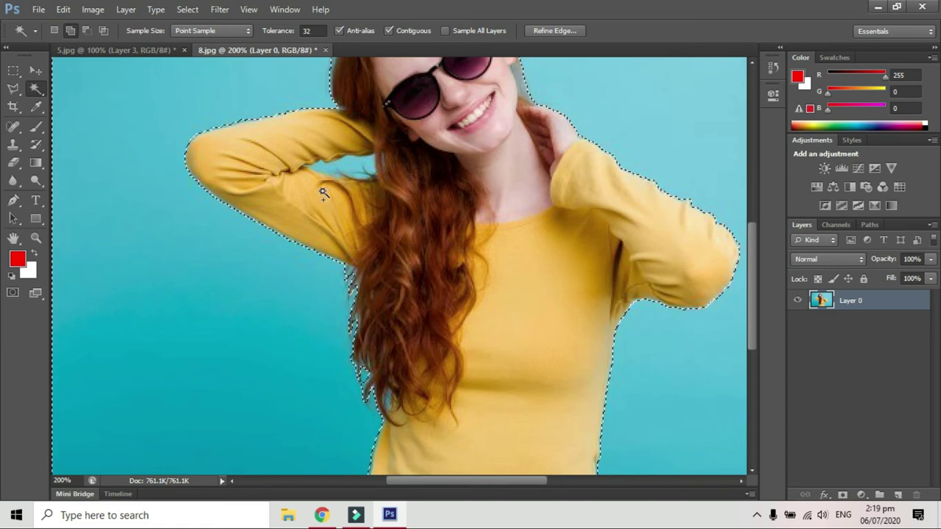
pyautogui.click(344, 167)
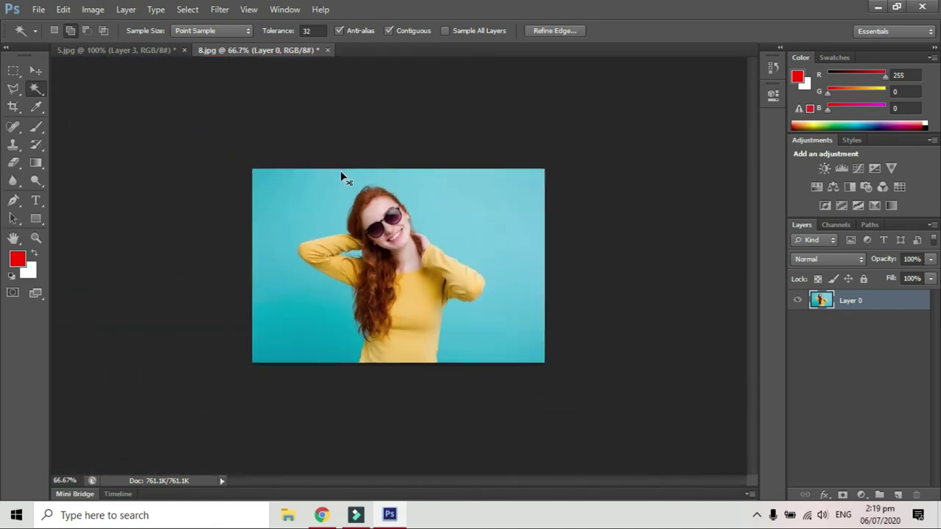
pyautogui.hotkey('ctrl', '+')
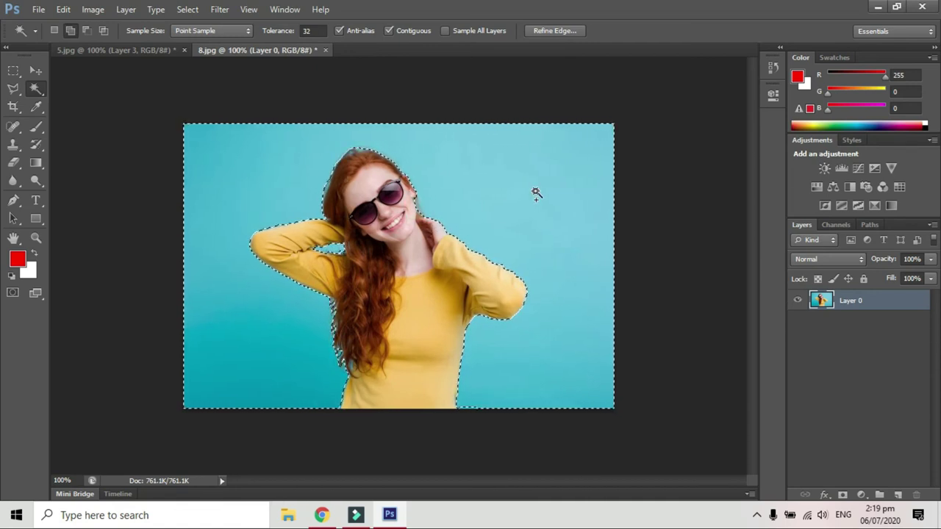
# Step: Delete the selected cyan background, fill it with black and deselect
pyautogui.press('Delete')
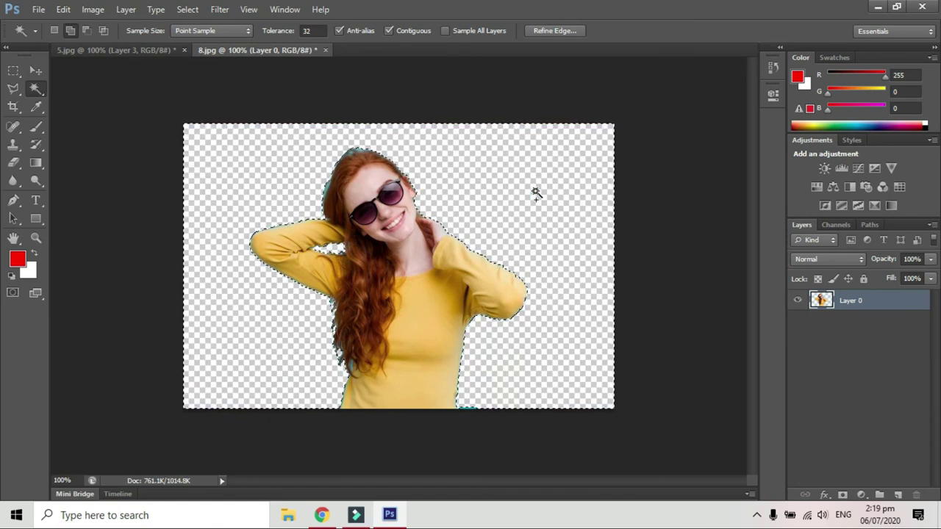
pyautogui.click(18, 259)
pyautogui.click(251, 449)
pyautogui.click(577, 255)
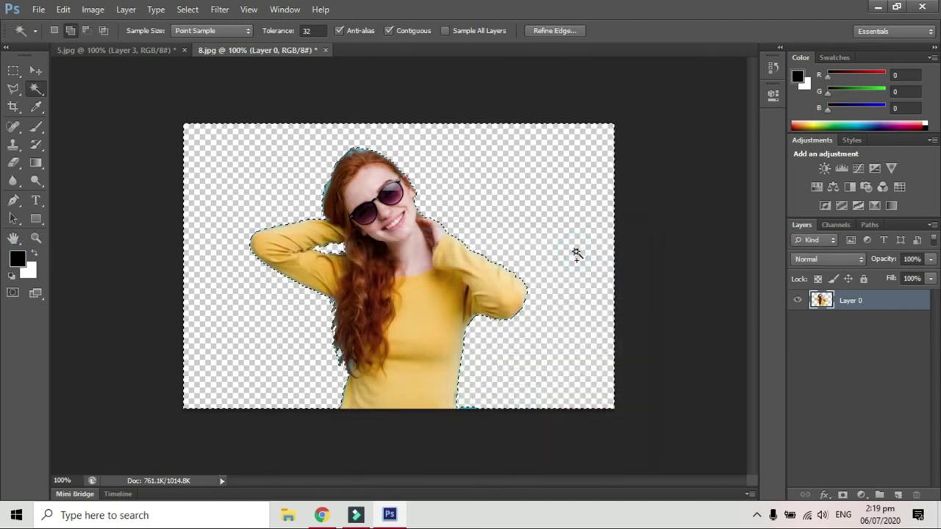
pyautogui.hotkey('alt', 'BackSpace')
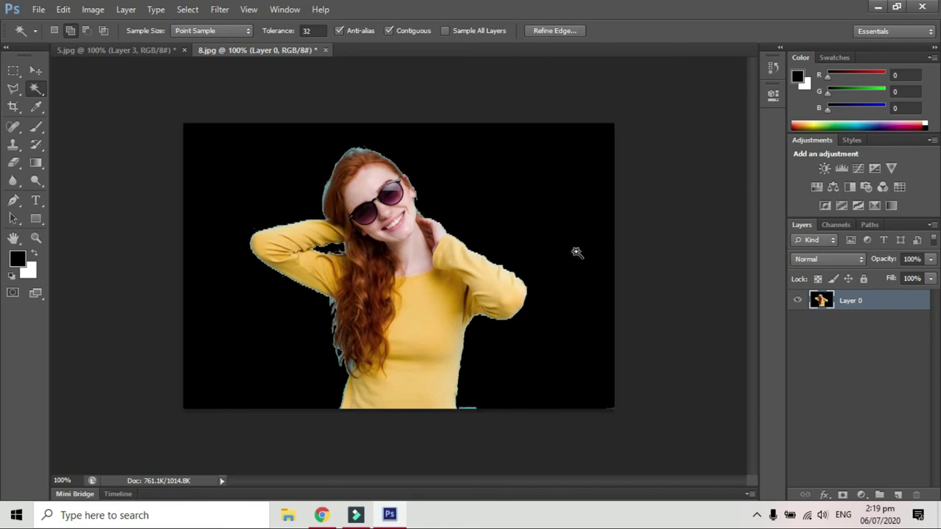
pyautogui.hotkey('ctrl', 'd')
# Step: Inspect the hair edges at 200% and Magic Wand a background patch beside the hair
pyautogui.hotkey('ctrl', '+')
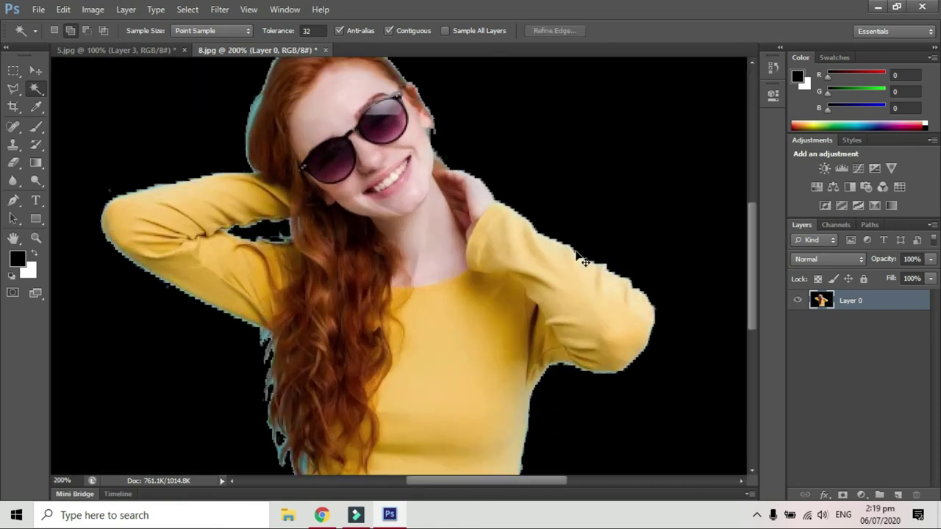
pyautogui.moveTo(400, 242); pyautogui.dragTo(471, 309)
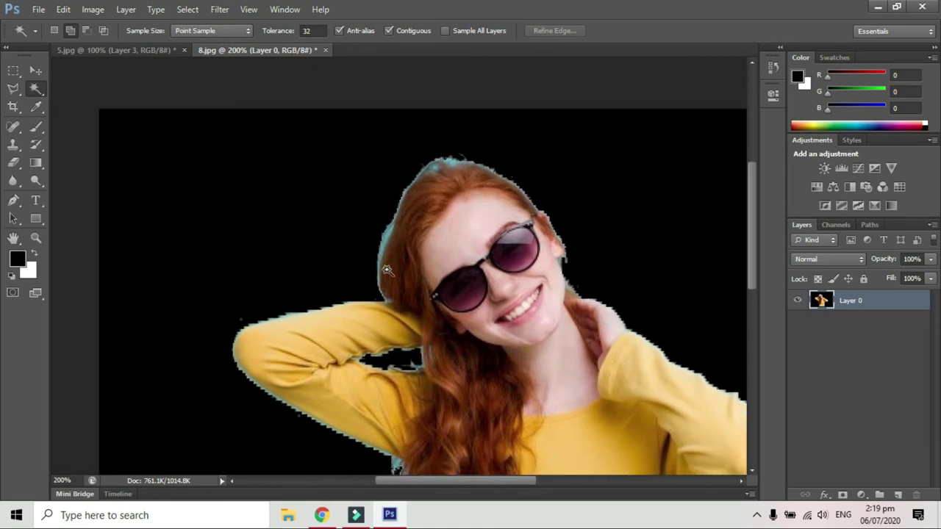
pyautogui.moveTo(418, 373); pyautogui.dragTo(319, 170)
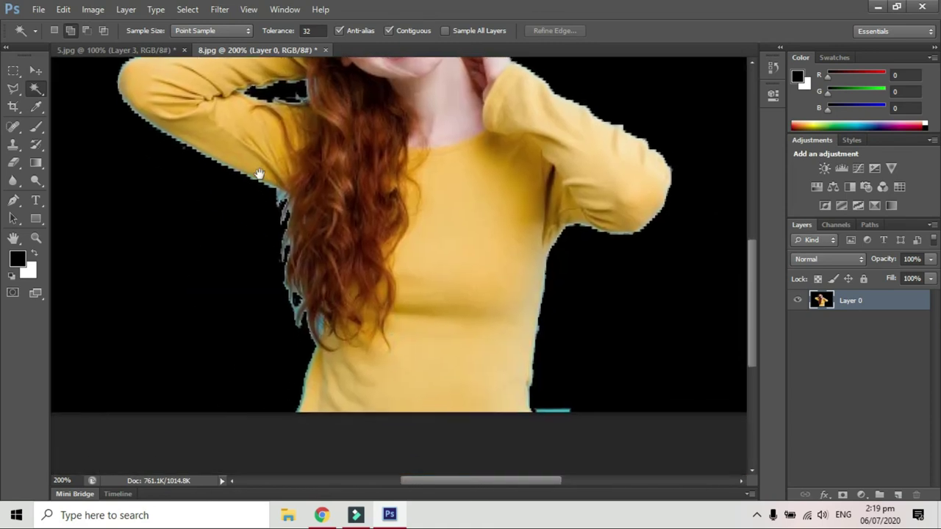
pyautogui.moveTo(326, 328); pyautogui.dragTo(373, 299)
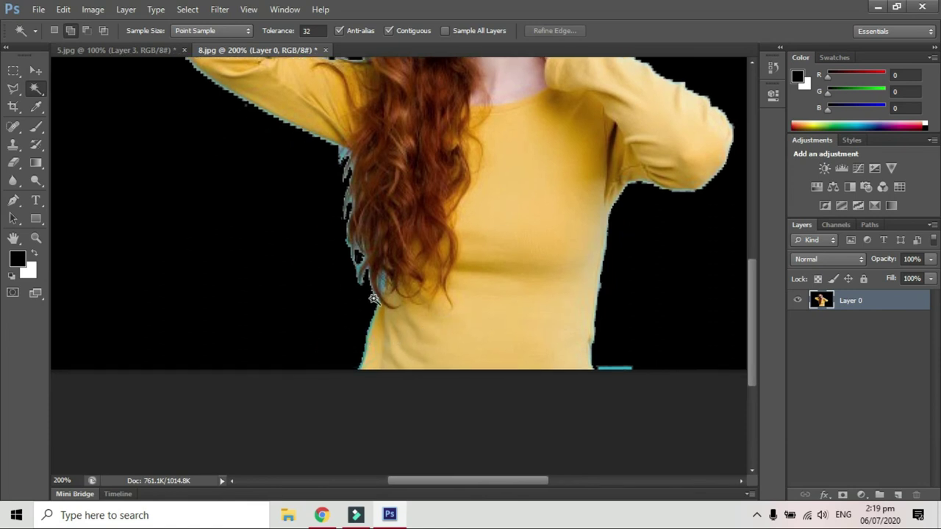
pyautogui.moveTo(481, 284); pyautogui.dragTo(355, 352)
pyautogui.moveTo(286, 179); pyautogui.dragTo(443, 177)
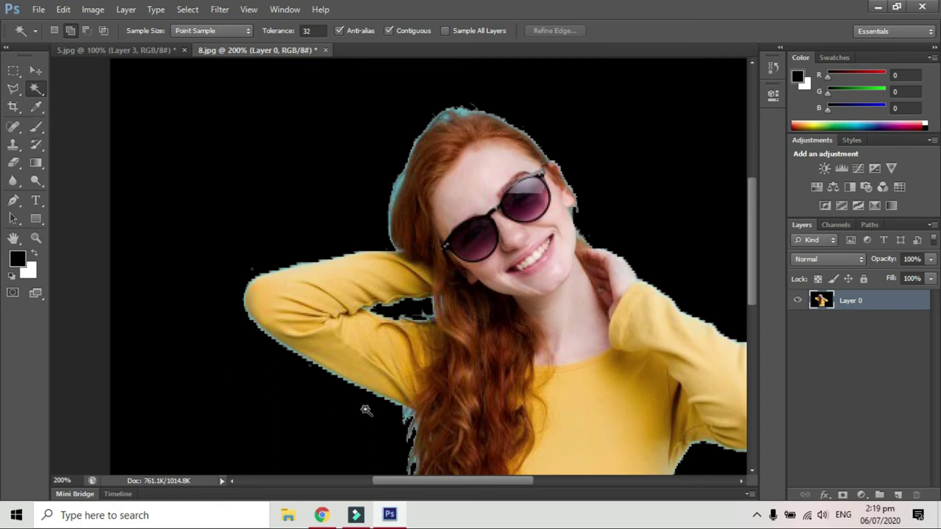
pyautogui.click(403, 411)
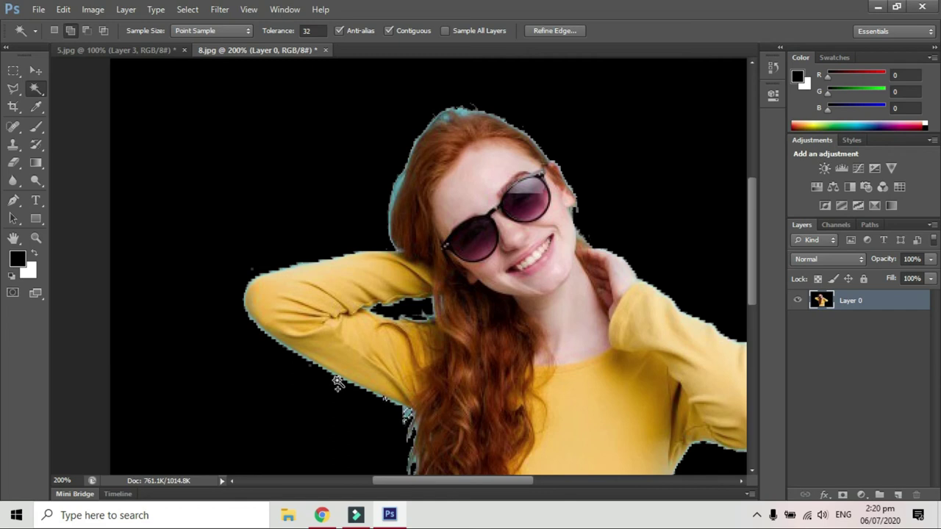
# Step: Close 8.jpg without saving changes and open 9.png from the Photos folder
pyautogui.click(325, 50)
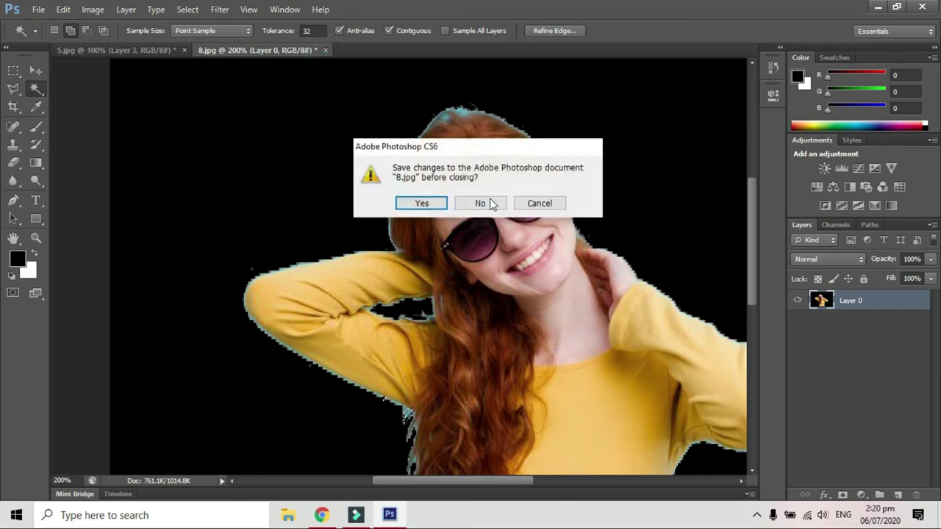
pyautogui.click(481, 203)
pyautogui.click(38, 9)
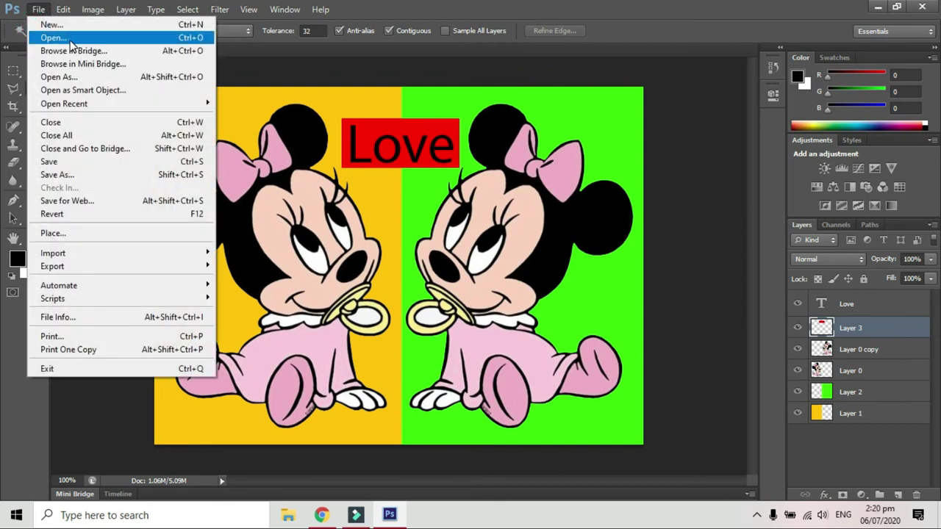
pyautogui.click(70, 41)
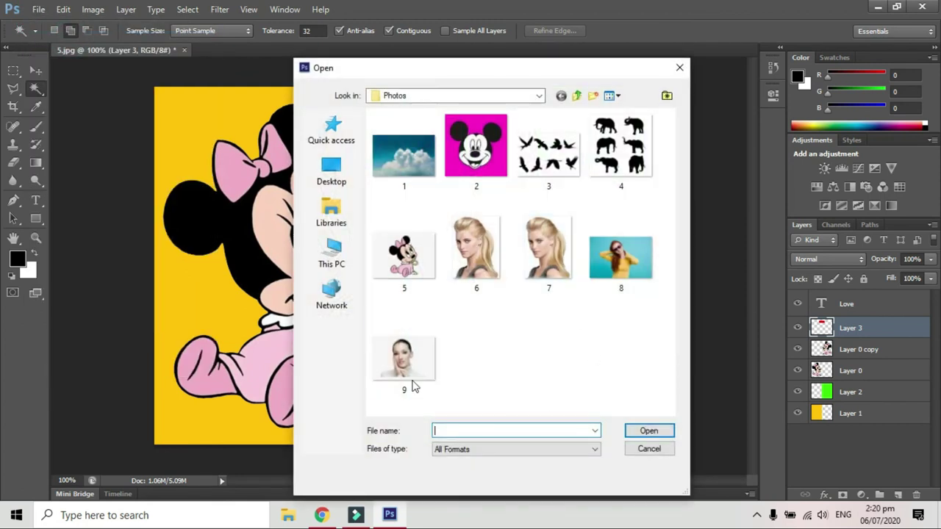
pyautogui.click(411, 387)
pyautogui.click(650, 431)
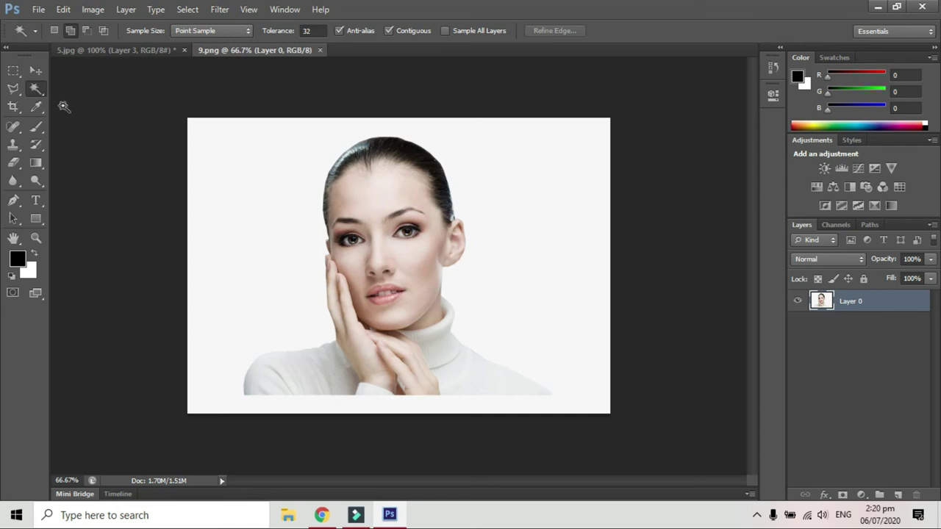
# Step: Magic Wand the white background at tolerance 32, zoom in to check the edges, then deselect
pyautogui.rightClick(35, 89)
pyautogui.click(97, 100)
pyautogui.click(550, 204)
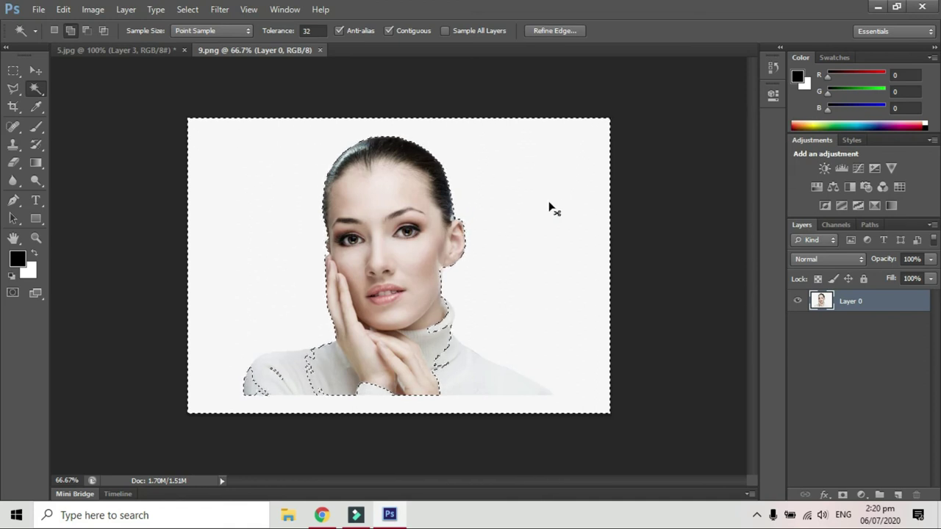
pyautogui.hotkey('ctrl', '+')
pyautogui.moveTo(556, 331); pyautogui.dragTo(546, 242)
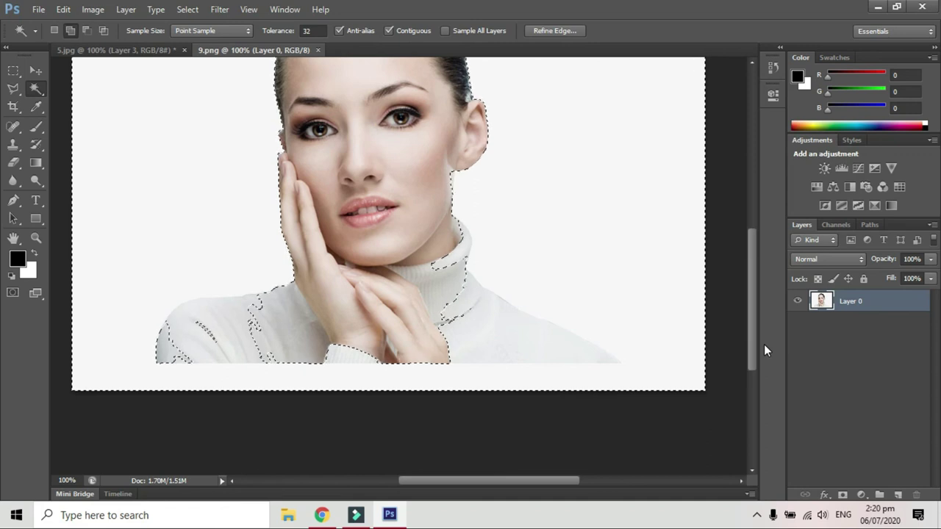
pyautogui.moveTo(619, 221); pyautogui.dragTo(620, 343)
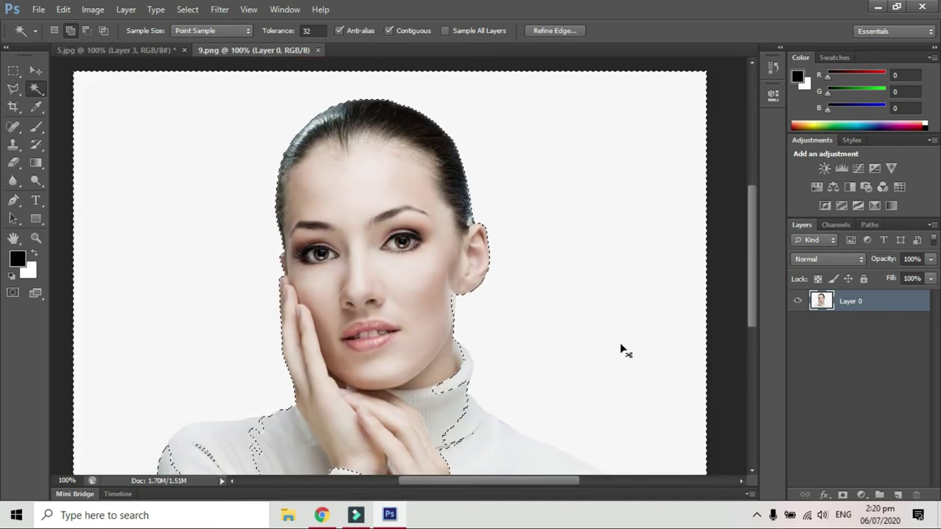
pyautogui.hotkey('ctrl', 'd')
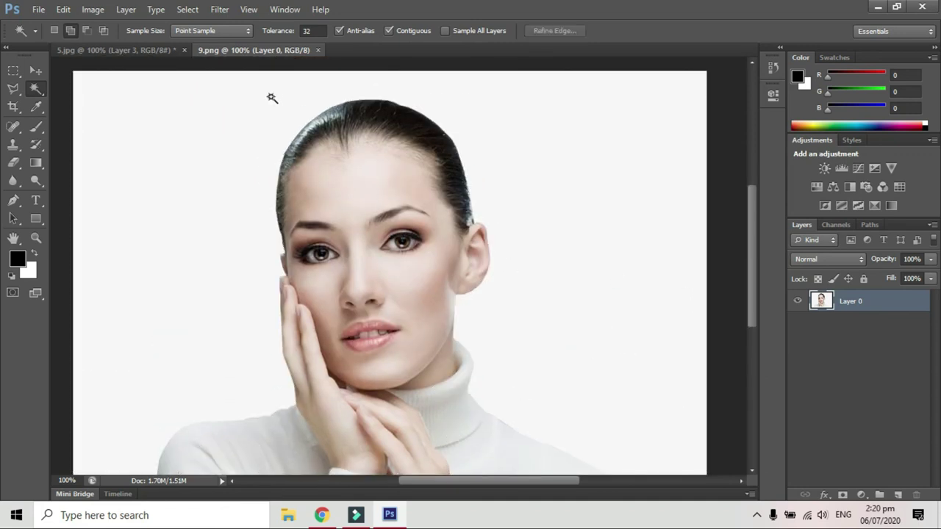
# Step: Reselect the white background with Magic Wand tolerance 5 and delete it
pyautogui.click(318, 30)
pyautogui.press('BackSpace')
pyautogui.press('BackSpace')
pyautogui.click(35, 72)
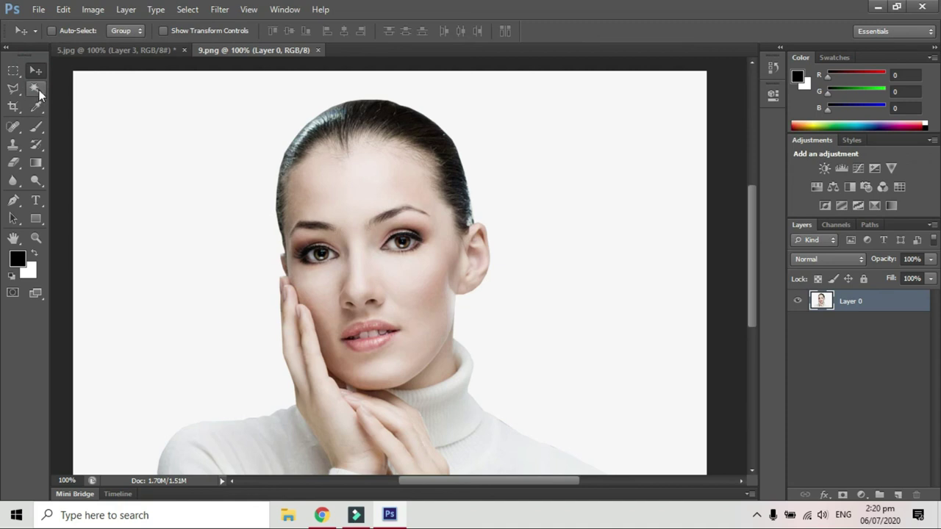
pyautogui.click(39, 89)
pyautogui.click(88, 100)
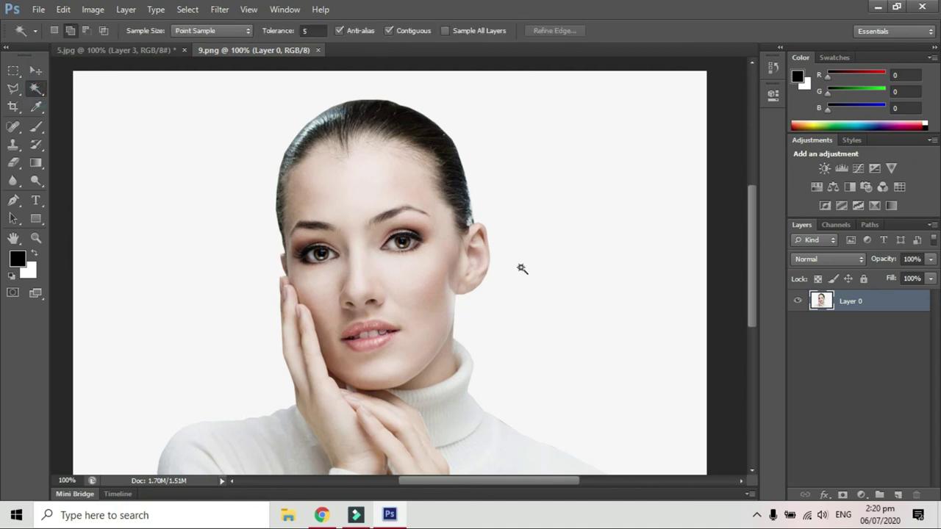
pyautogui.click(582, 222)
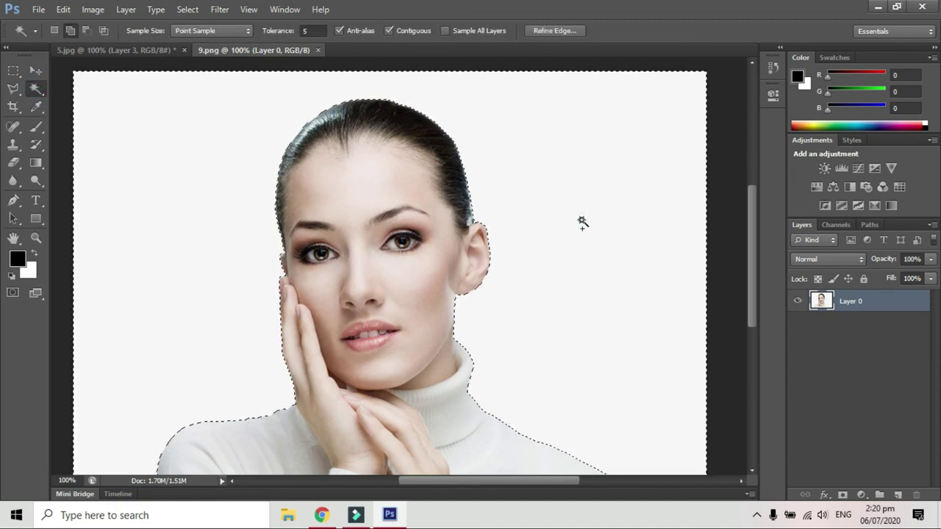
pyautogui.hotkey('ctrl', '-')
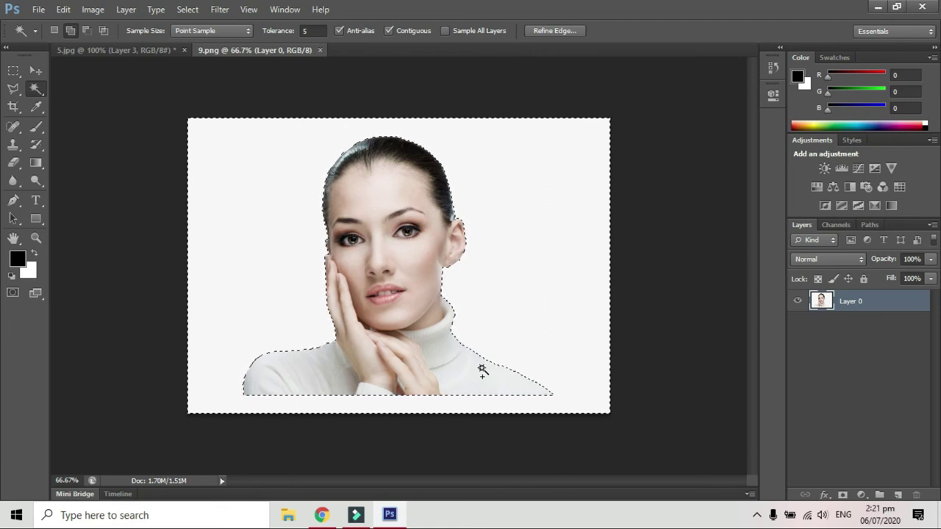
pyautogui.press('Delete')
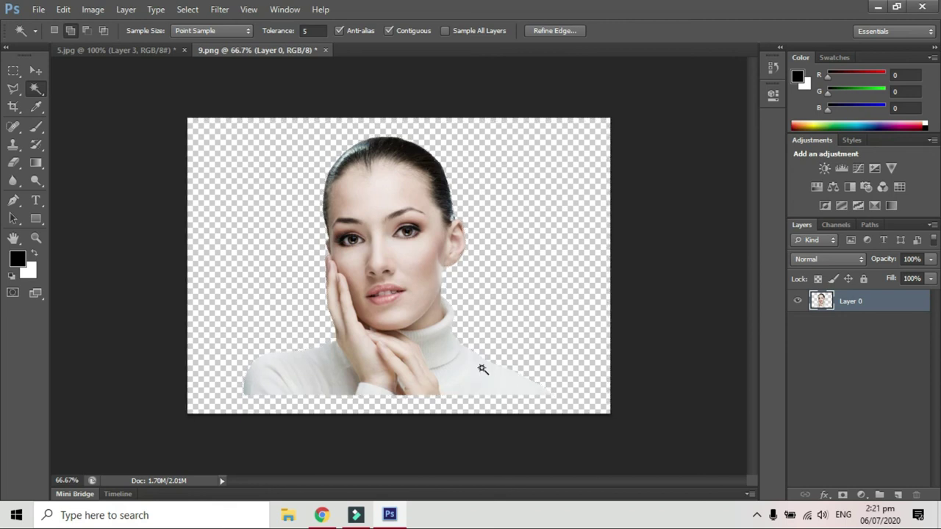
# Step: Add a new layer beneath the woman and fill it with light grey 195,195,195
pyautogui.hotkey('ctrl', 'd')
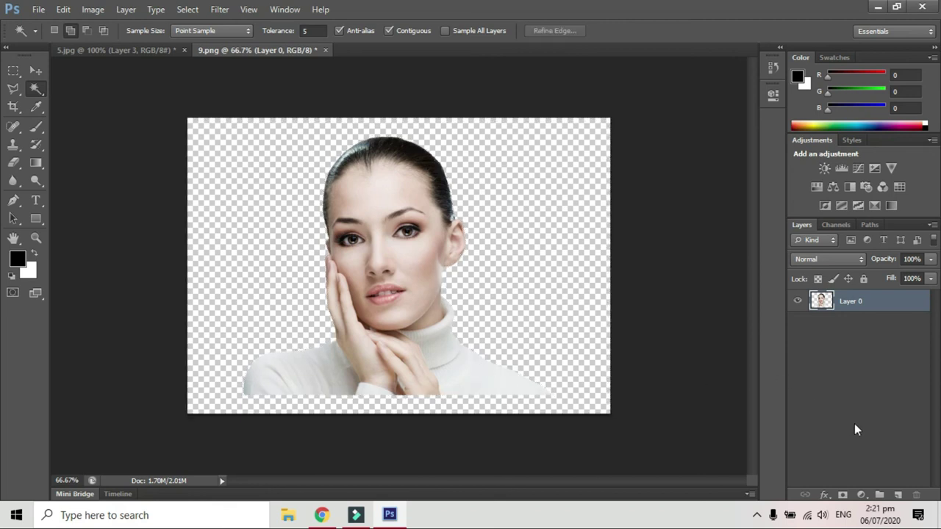
pyautogui.click(898, 495)
pyautogui.moveTo(865, 300); pyautogui.dragTo(859, 344)
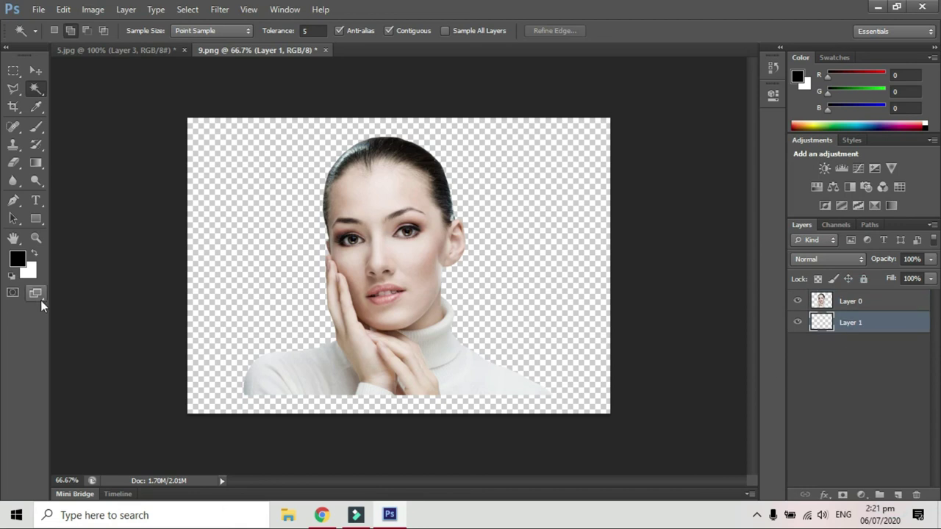
pyautogui.click(18, 258)
pyautogui.click(378, 321)
pyautogui.click(446, 267)
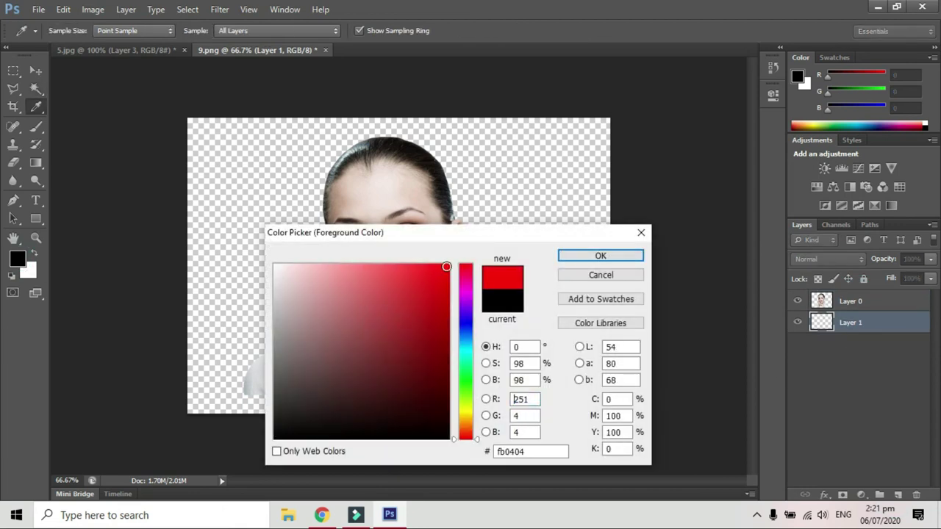
pyautogui.click(409, 309)
pyautogui.moveTo(299, 288)
pyautogui.mouseDown()
pyautogui.moveTo(270, 279)
pyautogui.moveTo(267, 303)
pyautogui.mouseUp()
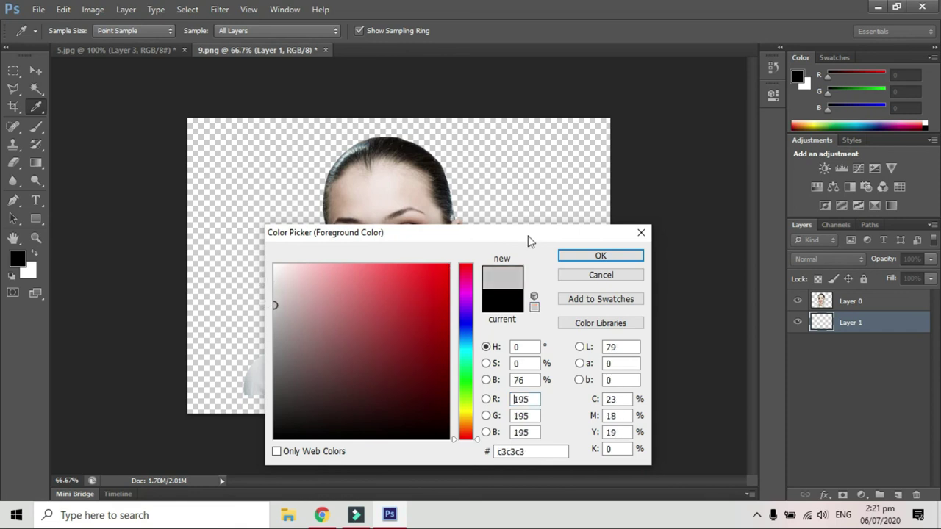
pyautogui.click(582, 257)
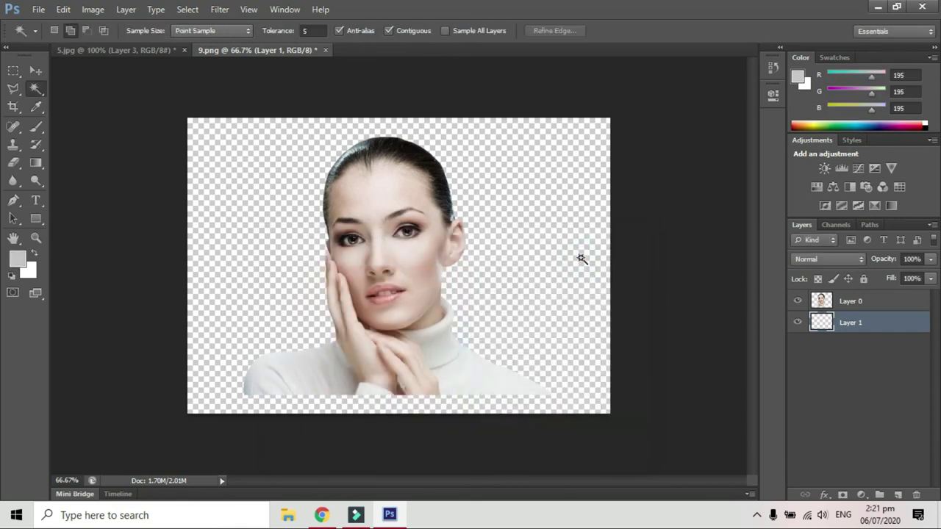
pyautogui.hotkey('alt', 'BackSpace')
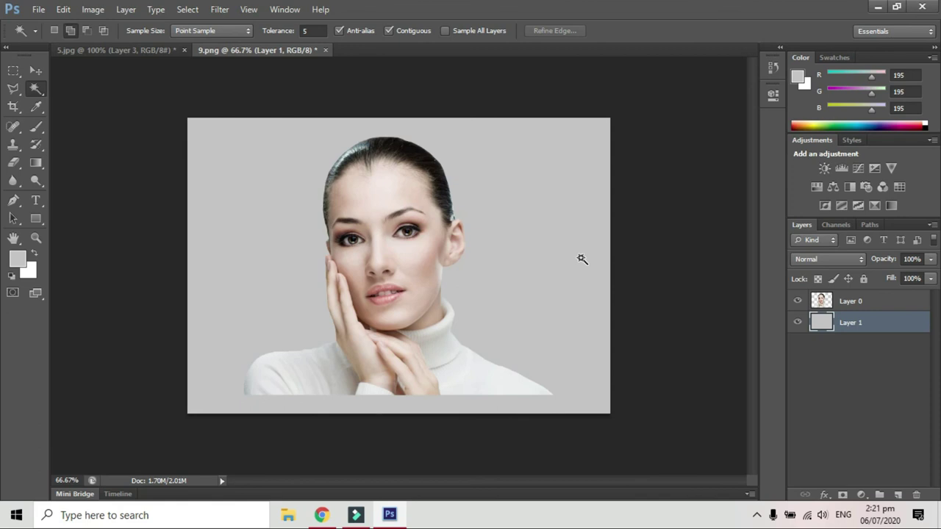
# Step: Scale the woman up to about 108% and shift her toward the left
pyautogui.click(865, 302)
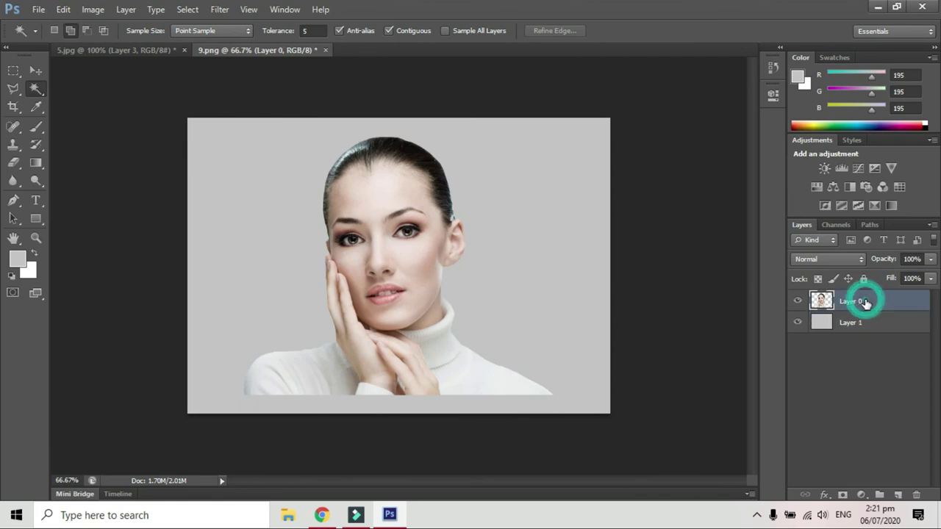
pyautogui.hotkey('ctrl', 't')
pyautogui.moveTo(551, 390); pyautogui.dragTo(578, 415)
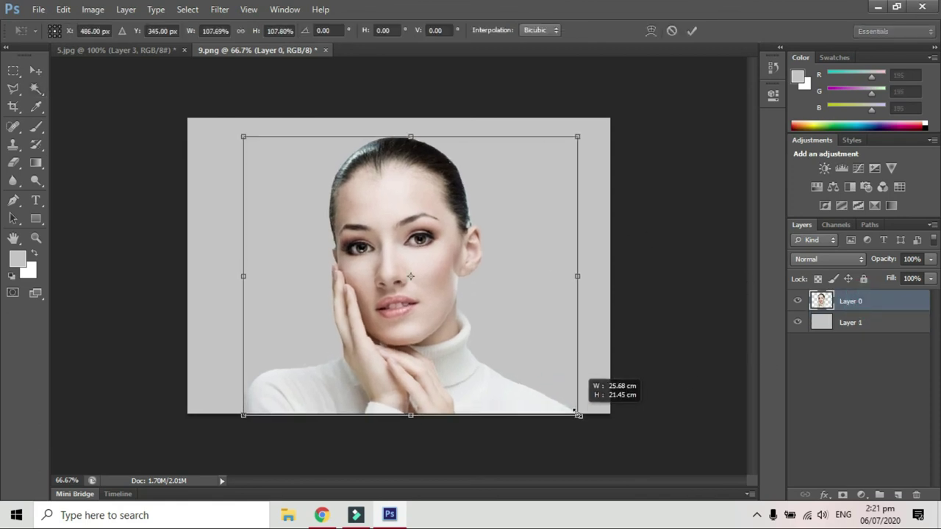
pyautogui.moveTo(426, 290); pyautogui.dragTo(298, 290)
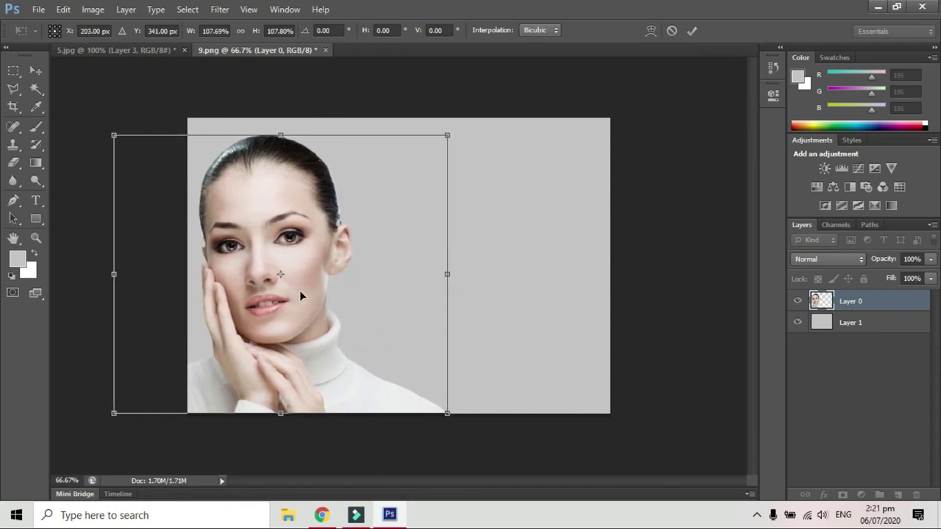
pyautogui.press('Return')
# Step: Switch to the Move tool and duplicate the woman's layer
pyautogui.rightClick(267, 213)
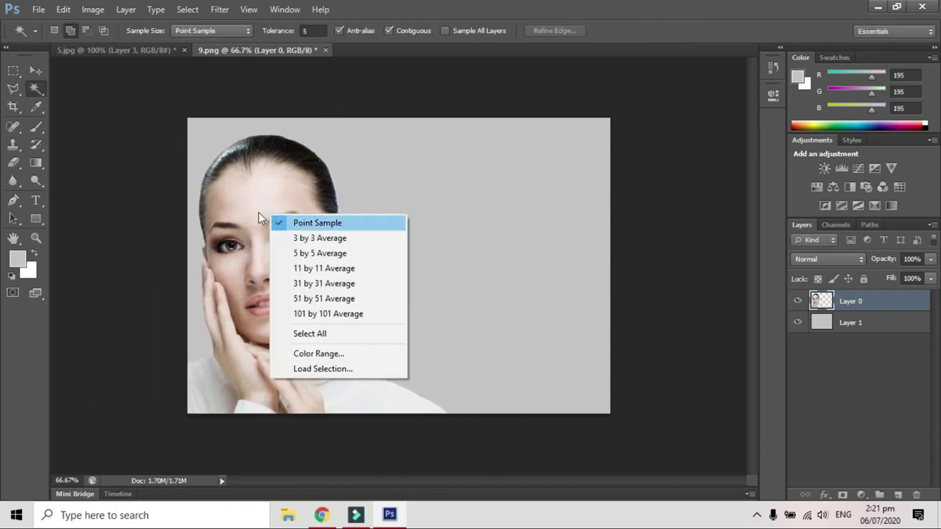
pyautogui.click(22, 68)
pyautogui.click(34, 70)
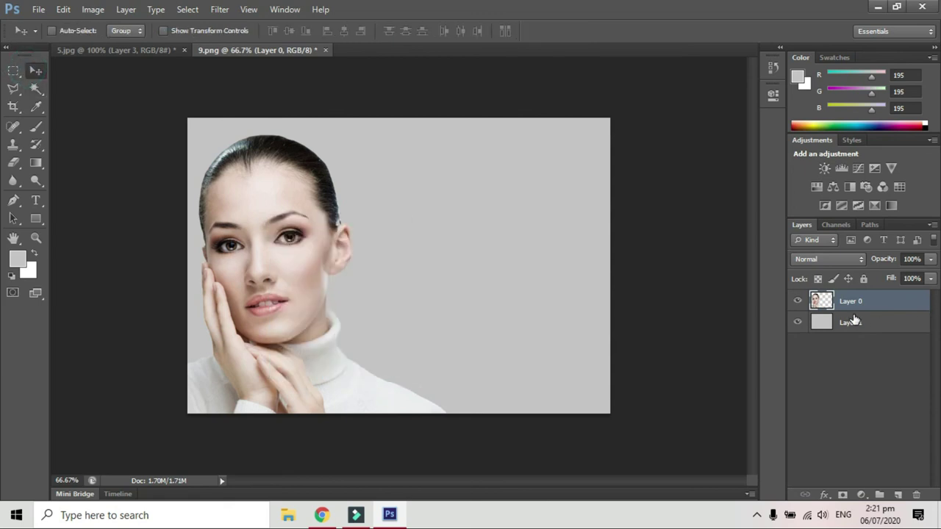
pyautogui.hotkey('ctrl', 'j')
# Step: Drag the Layer 0 copy of the woman to the right side of the grey background
pyautogui.moveTo(291, 237); pyautogui.dragTo(488, 238)
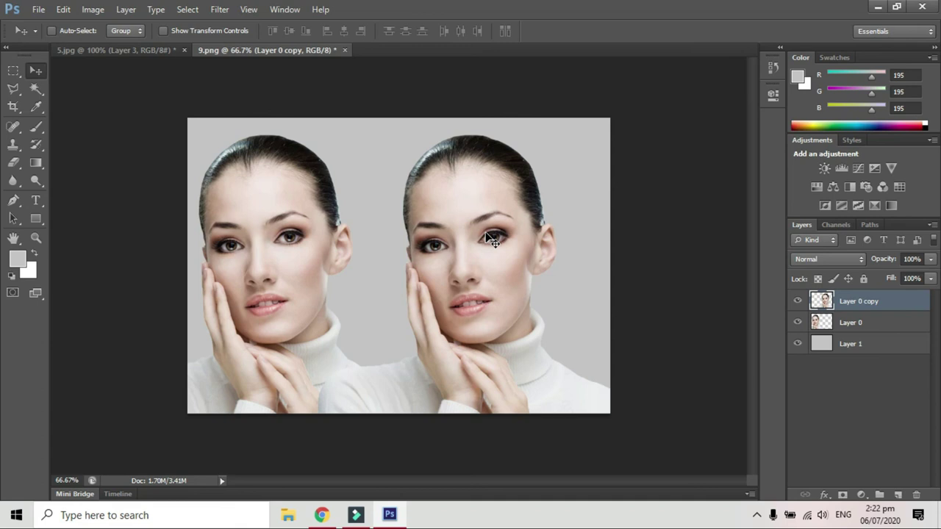
# Step: Switch back to the 5.jpg Minnie composition document
pyautogui.click(101, 50)
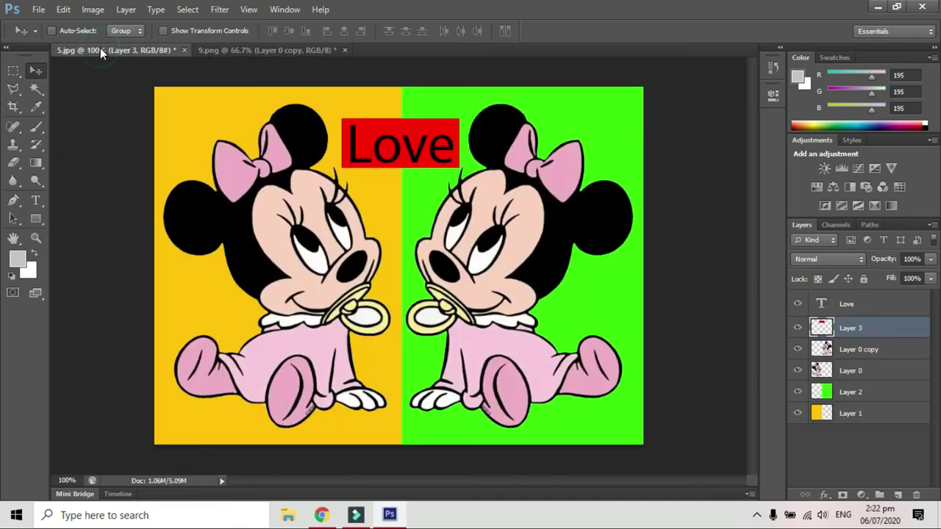